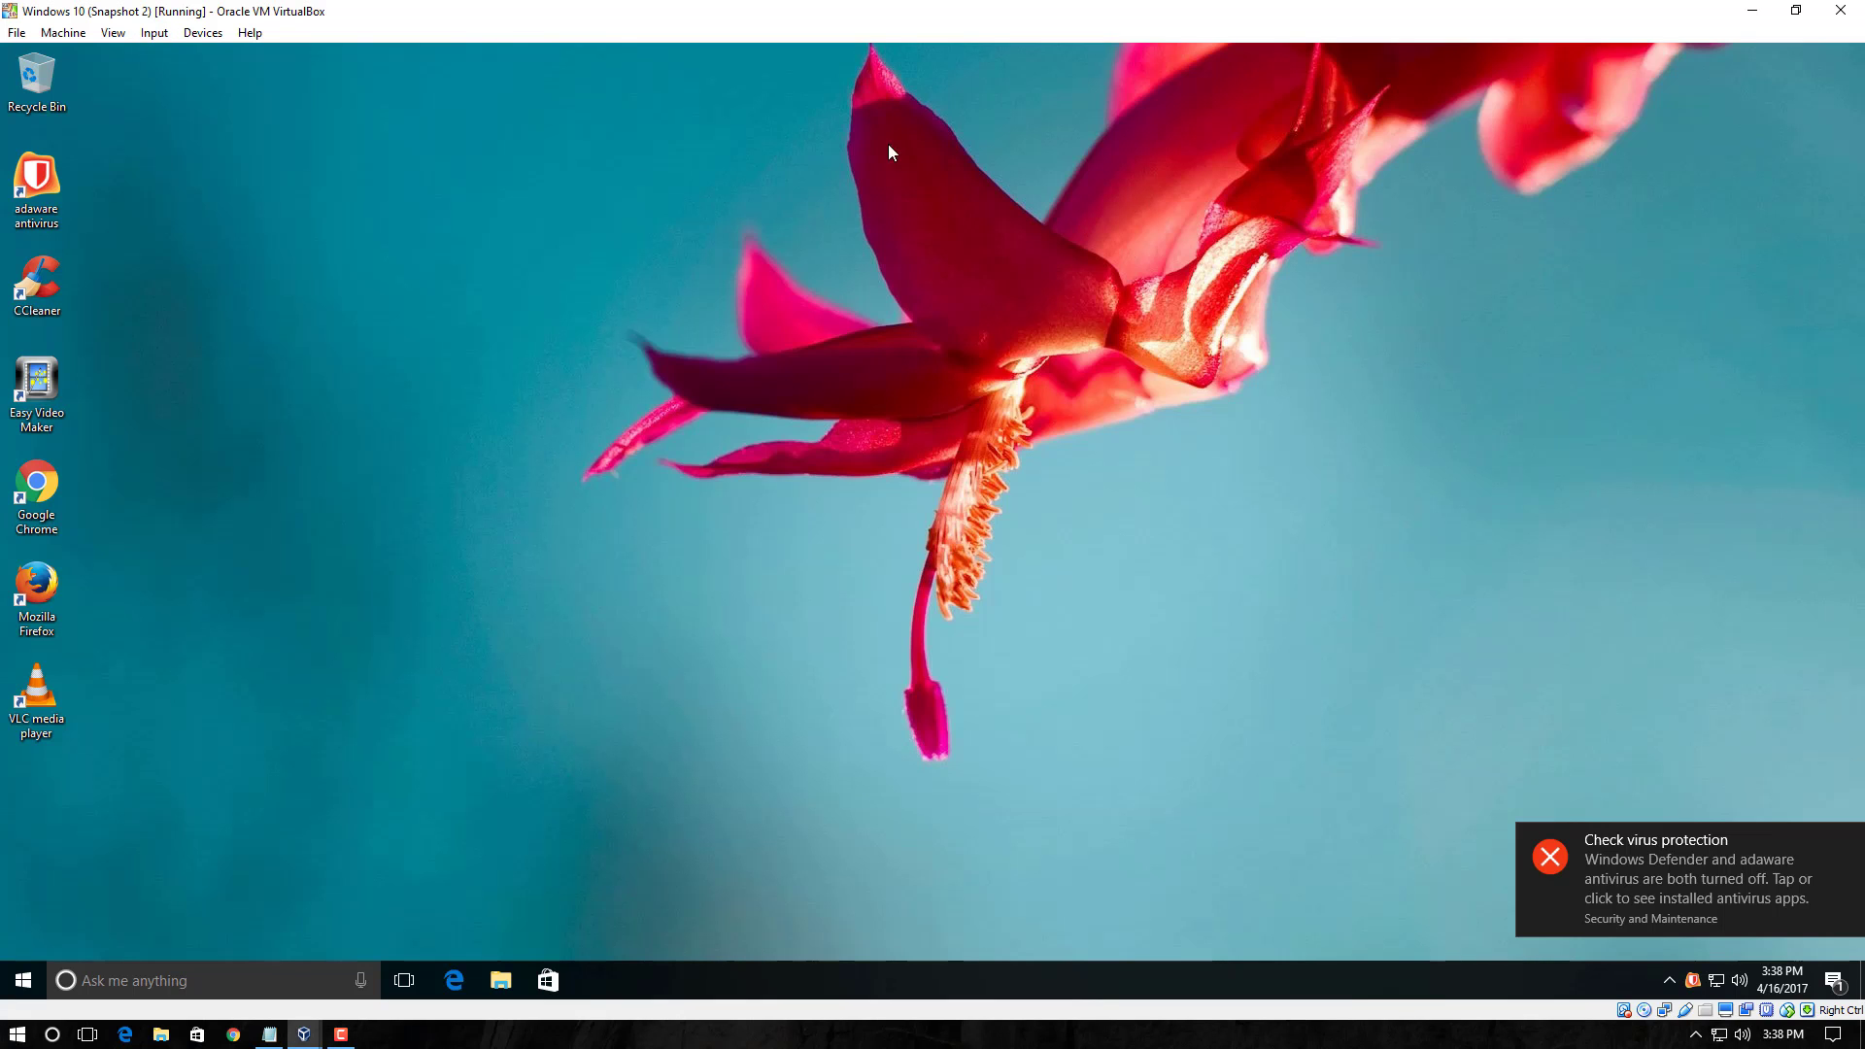
Step: Switch the VirtualBox Windows 10 guest to full-screen mode from the View menu
{"action": "left_click", "coordinate": [154, 32]}
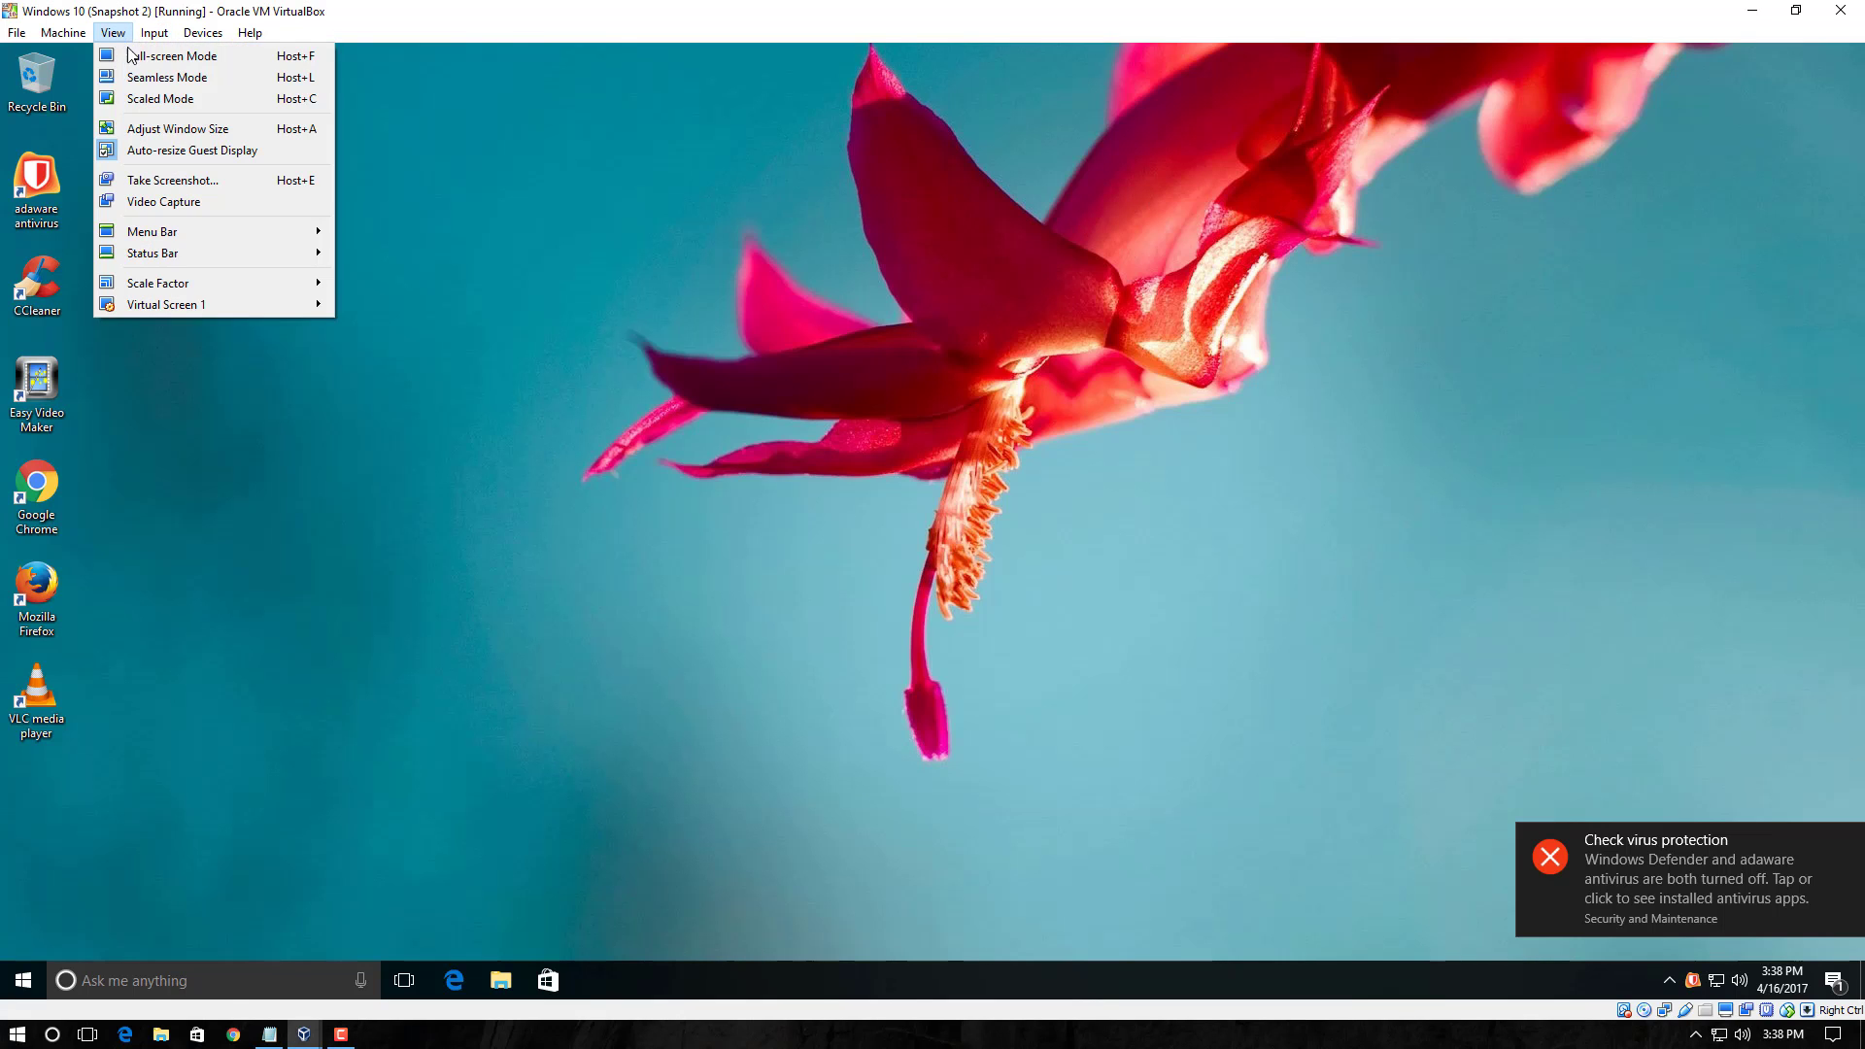
{"action": "left_click", "coordinate": [152, 56]}
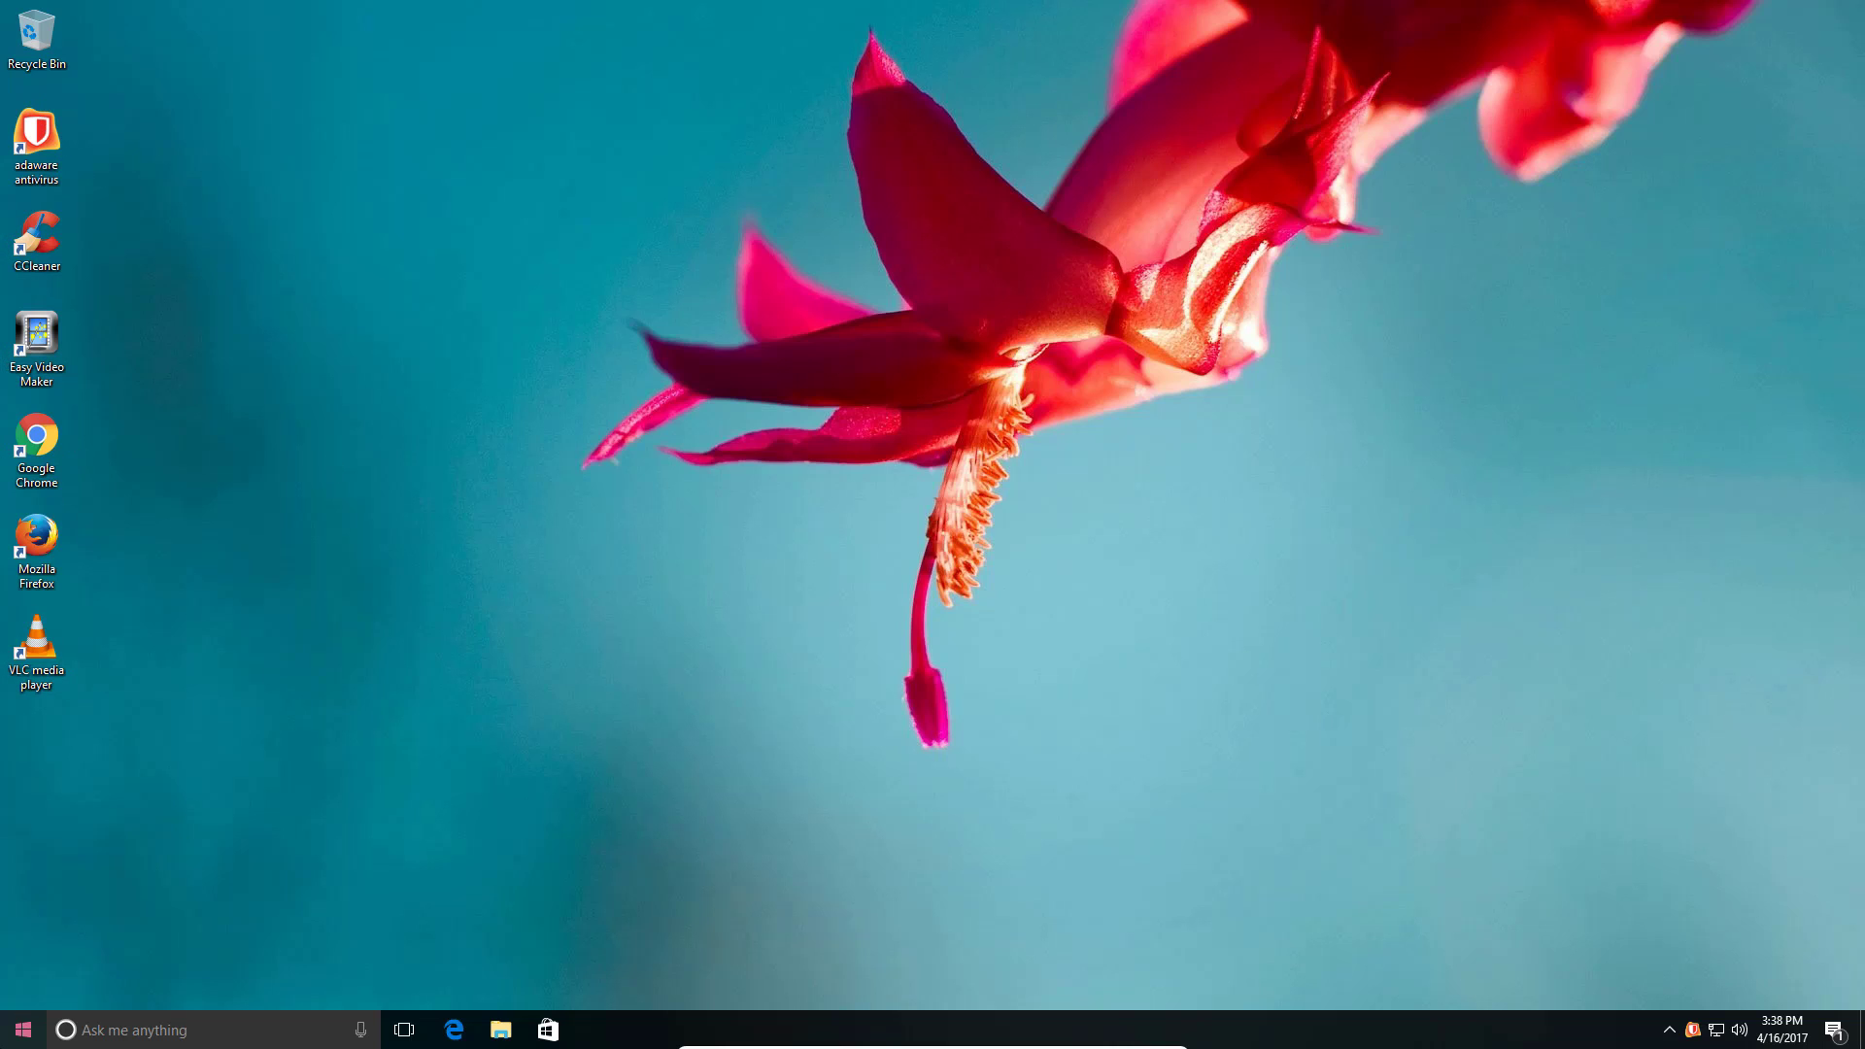
Step: Open Control Panel's installed-programs list and review it, selecting Microsoft OneDrive
{"action": "left_click", "coordinate": [22, 1030]}
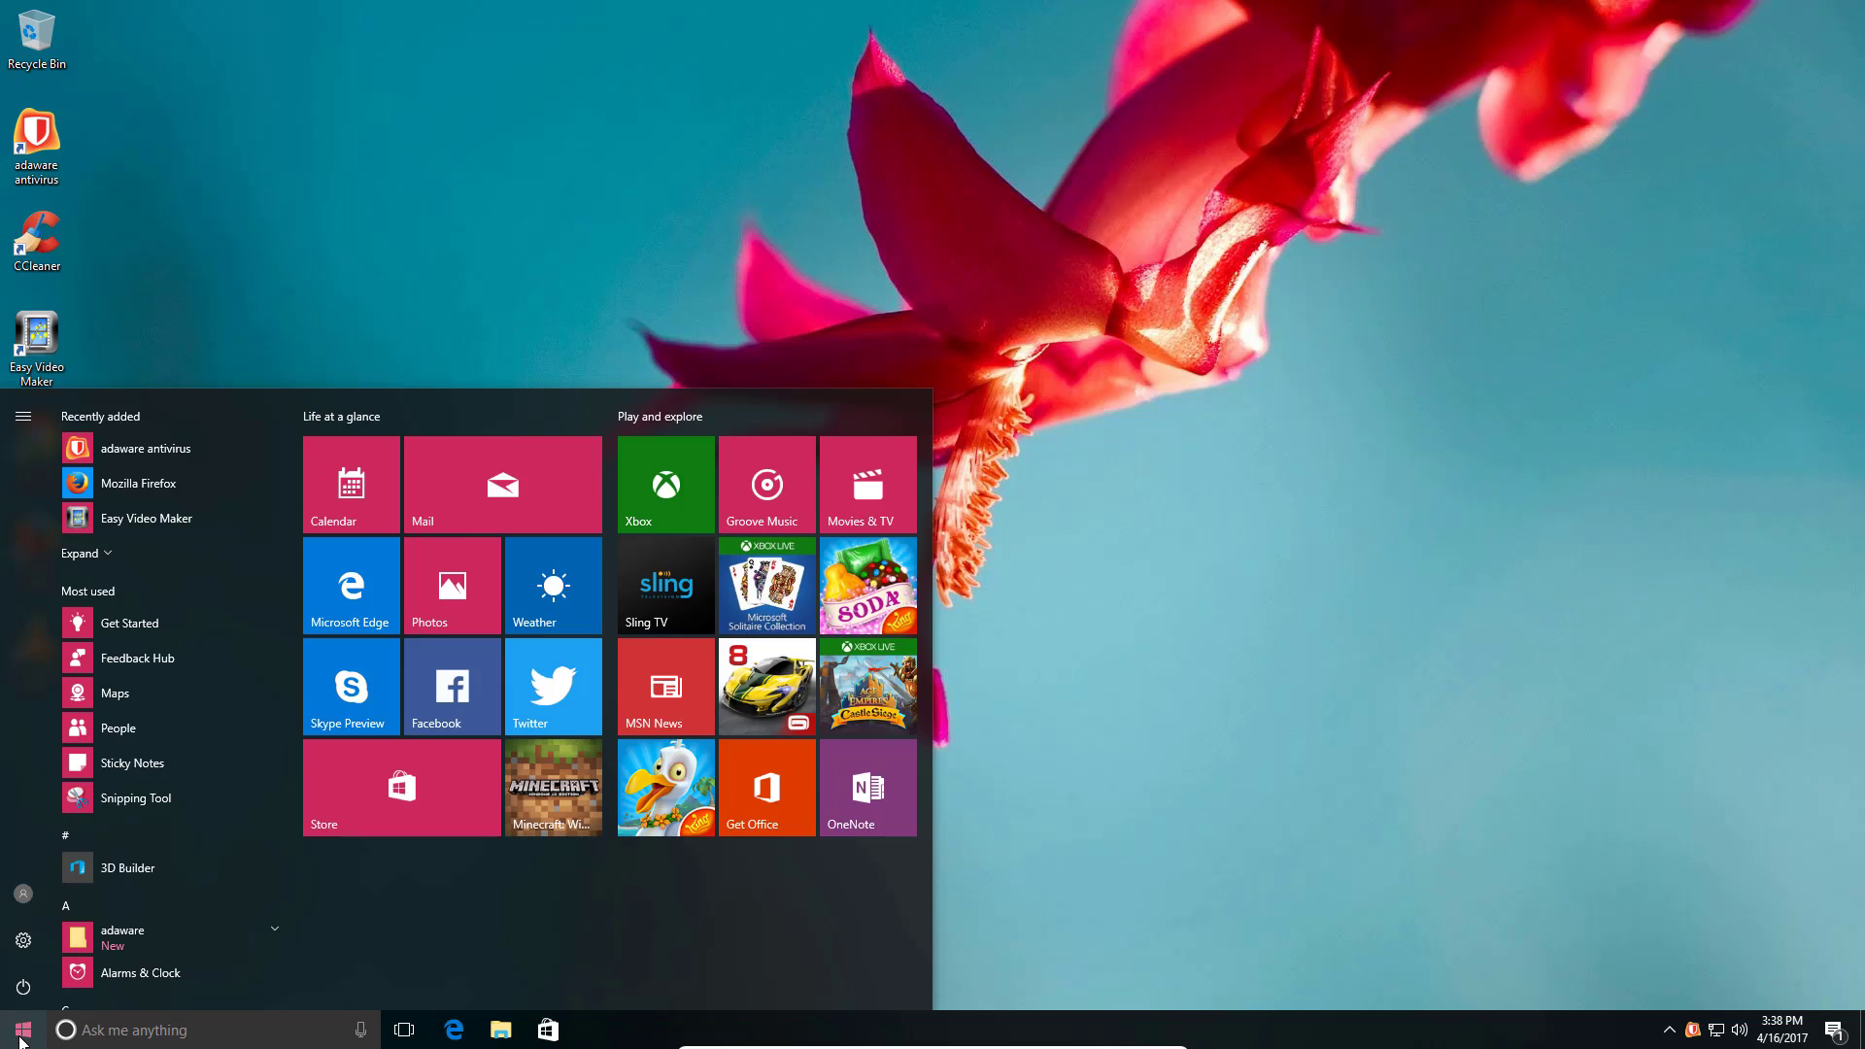
{"action": "right_click", "coordinate": [20, 1037]}
{"action": "left_click", "coordinate": [112, 854]}
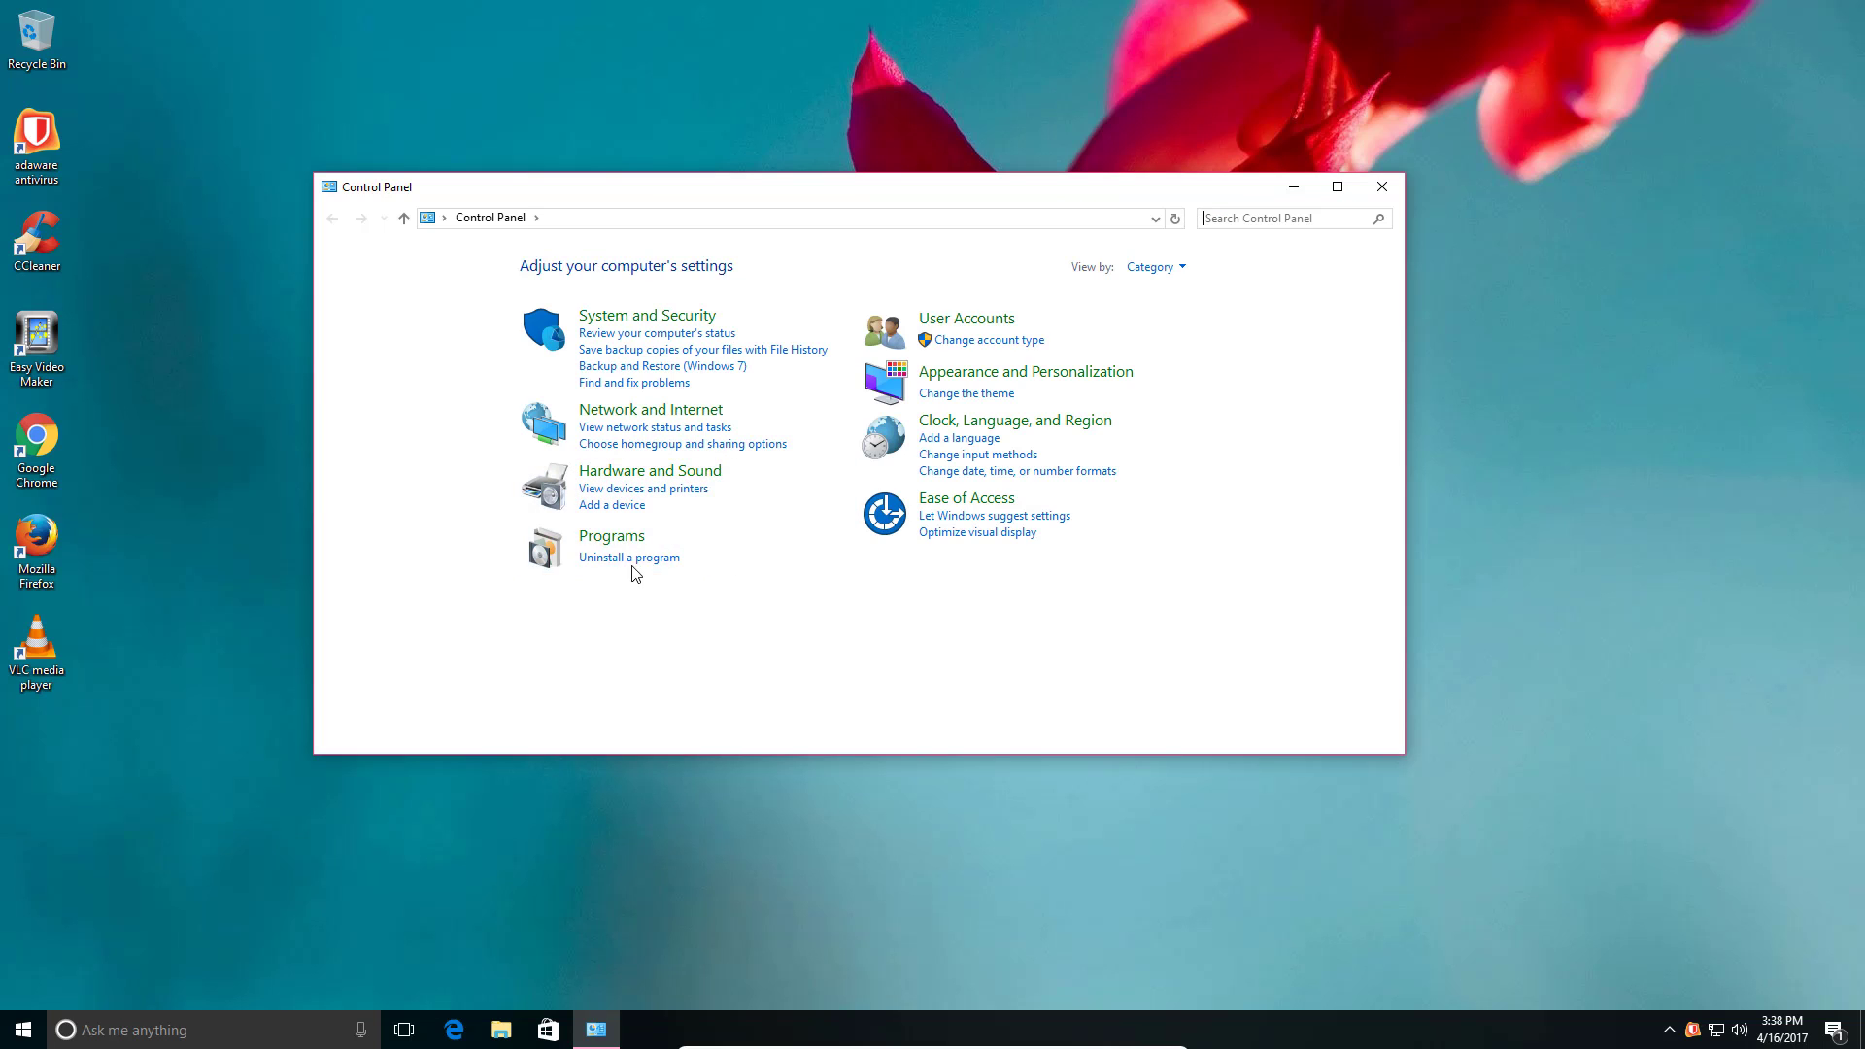
{"action": "left_click", "coordinate": [631, 560]}
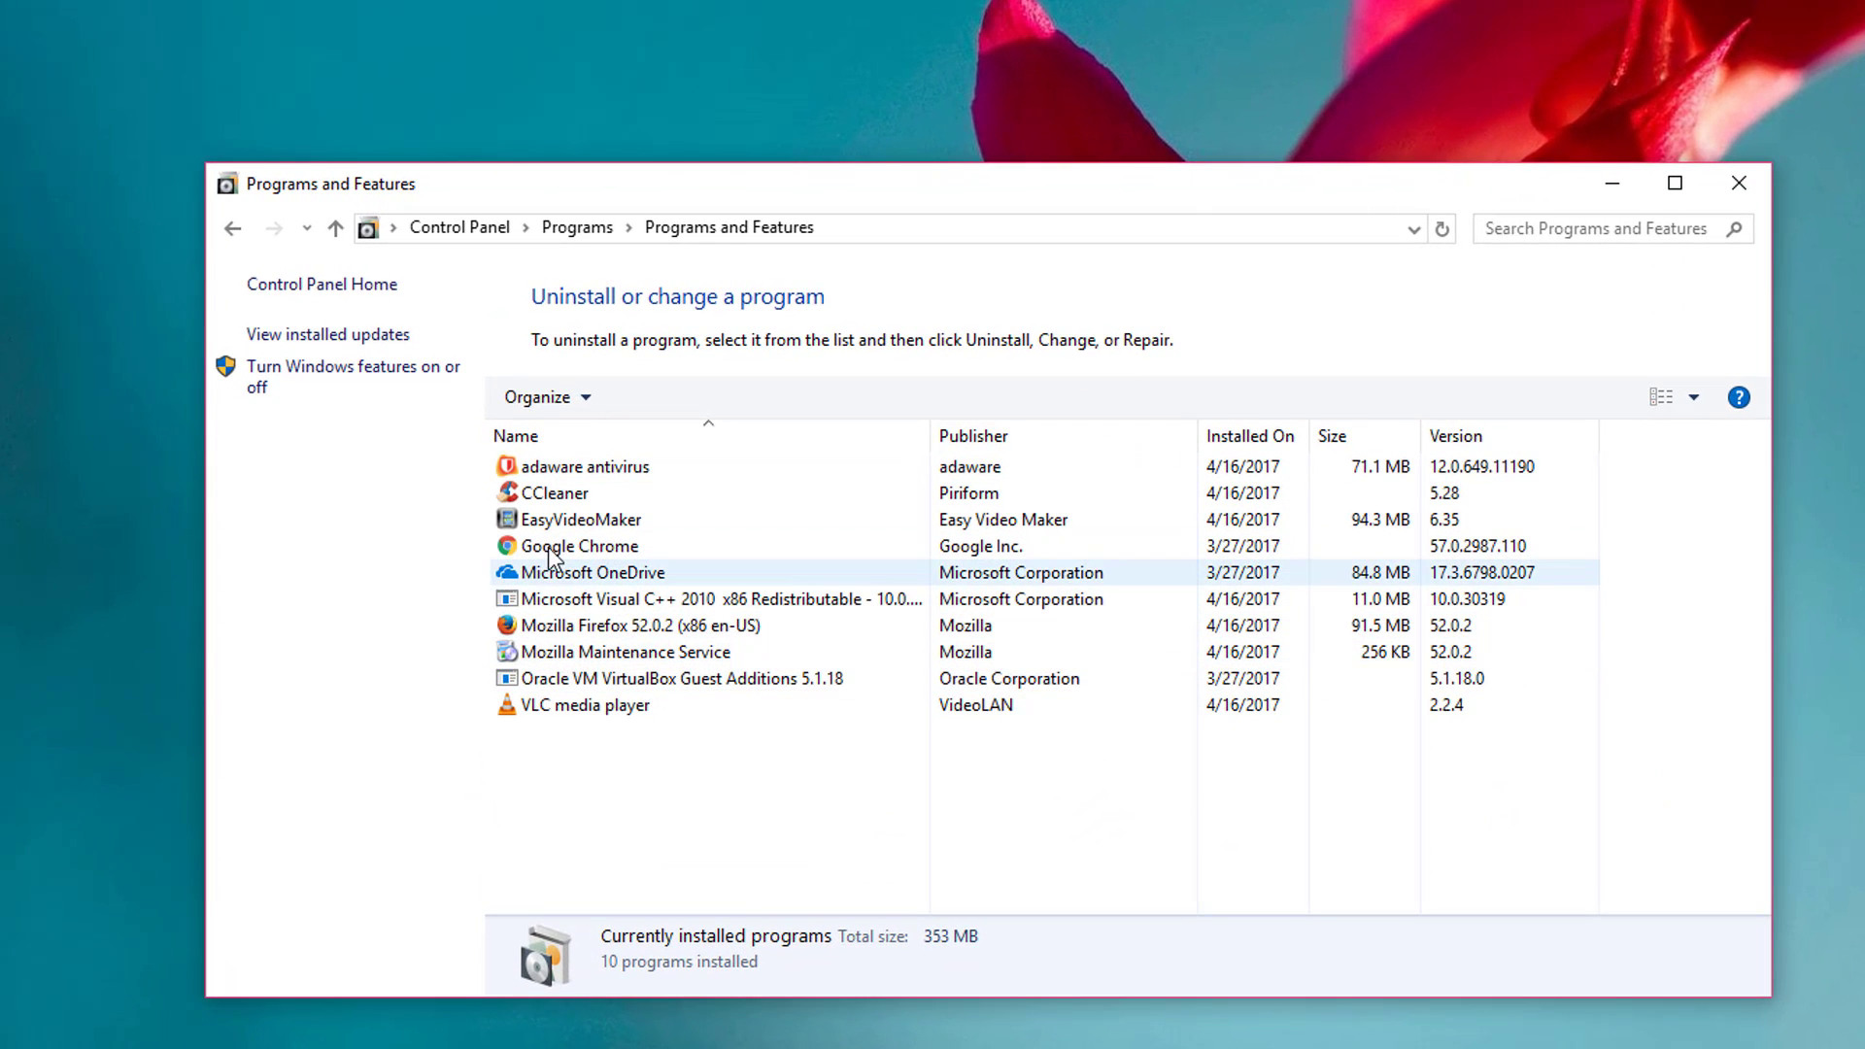
{"action": "left_click", "coordinate": [568, 576]}
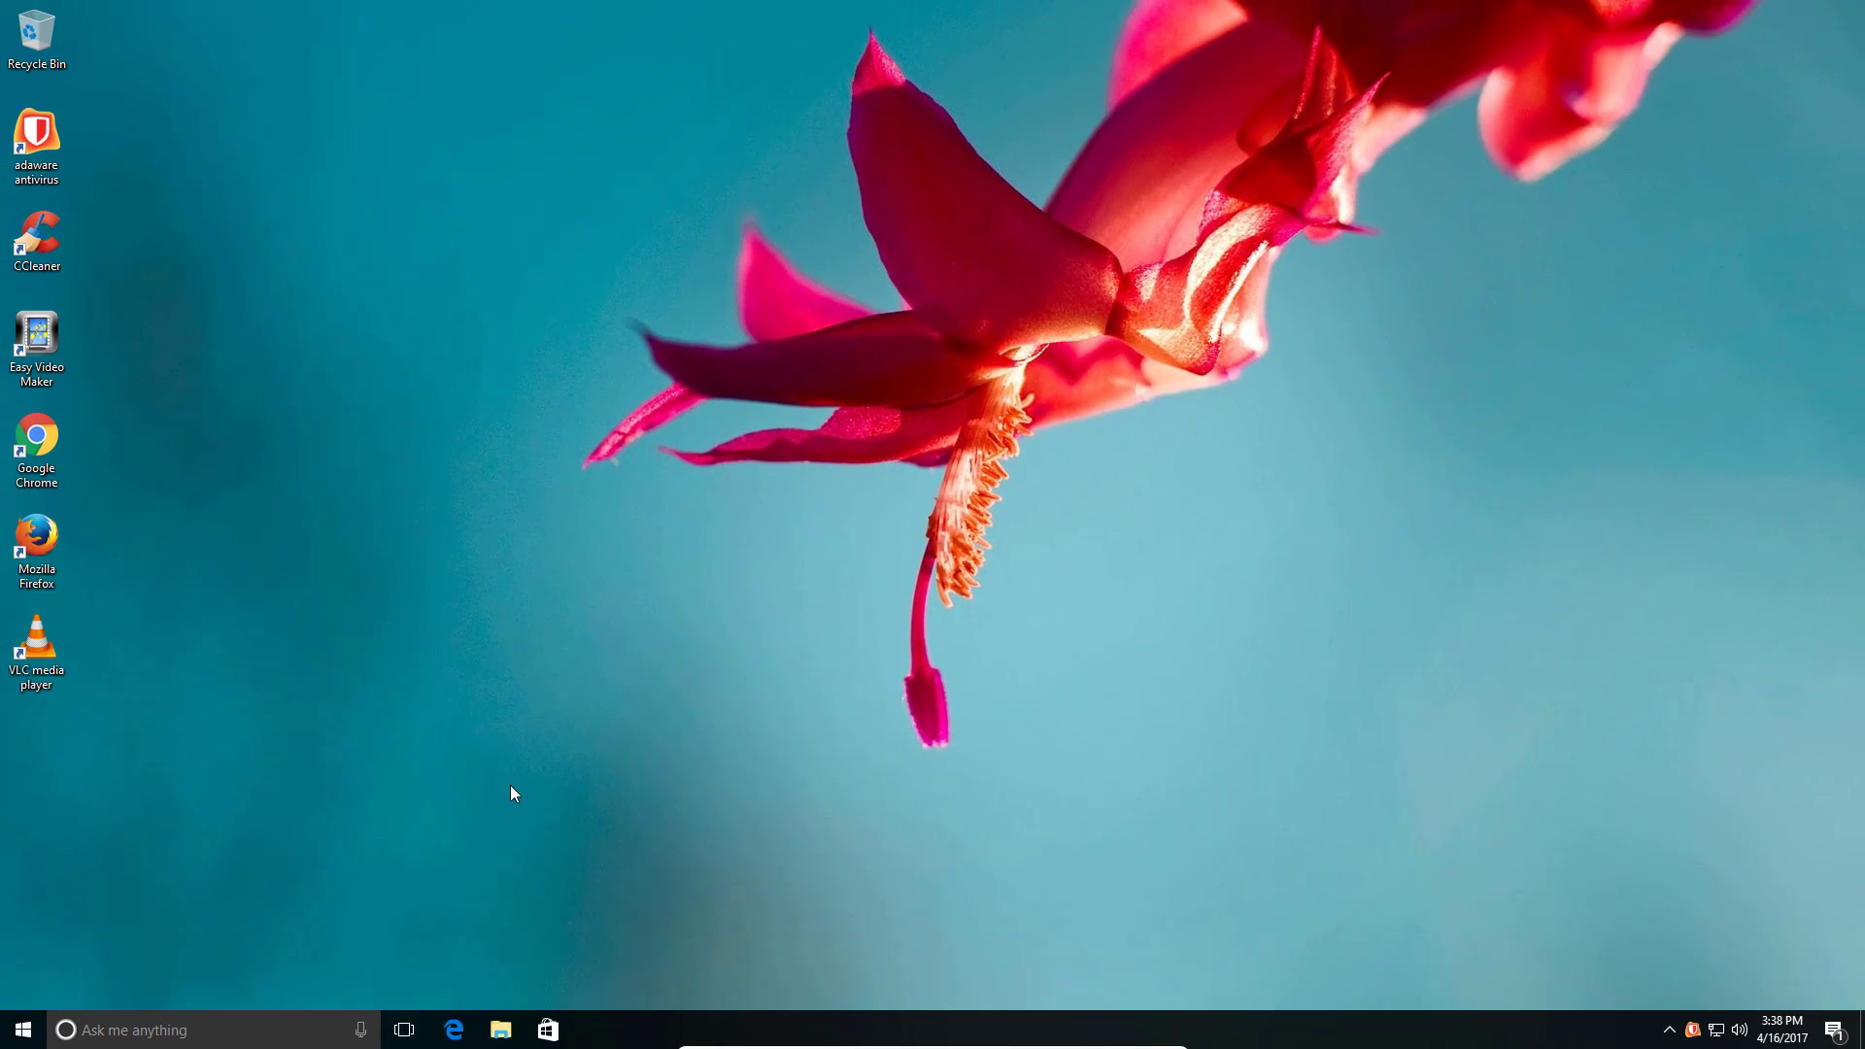
Step: Launch Edge, dismiss the accidental print dialog, and search Bing for 'pc decrapifier'
{"action": "left_click", "coordinate": [453, 1030]}
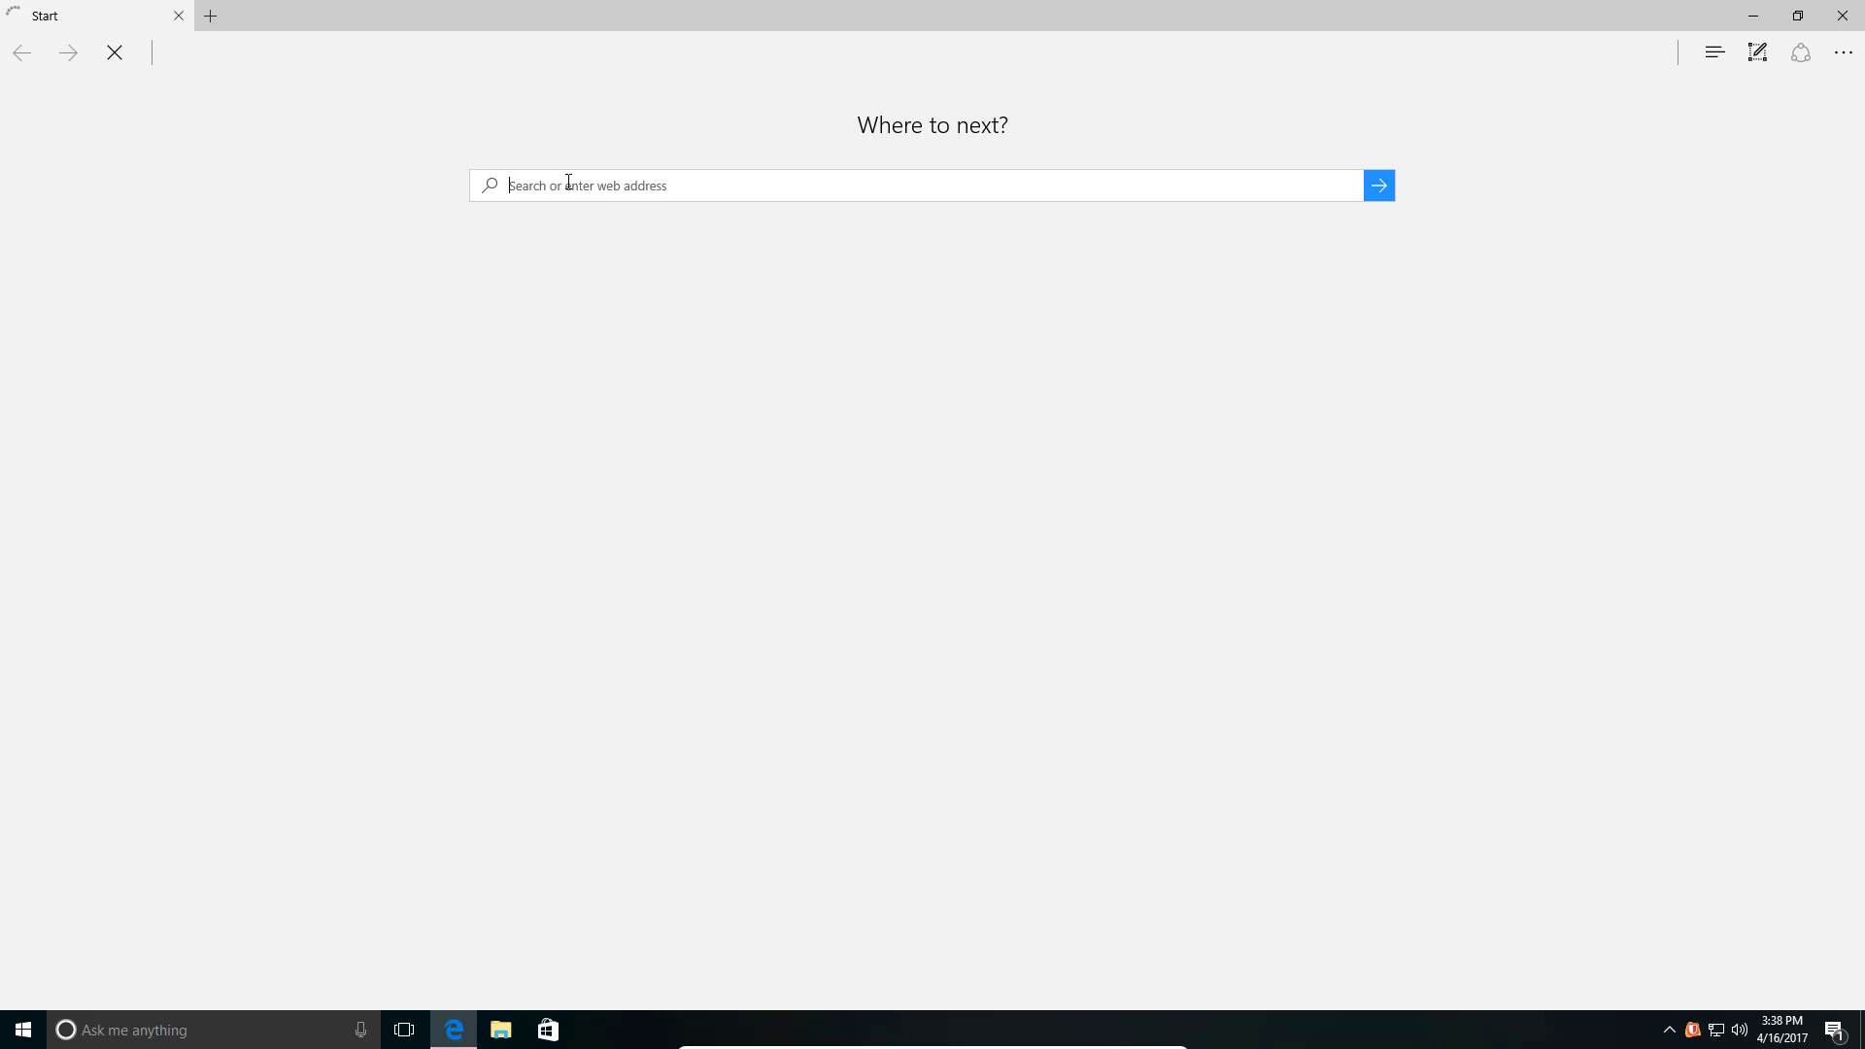
{"action": "key", "text": "ctrl+p"}
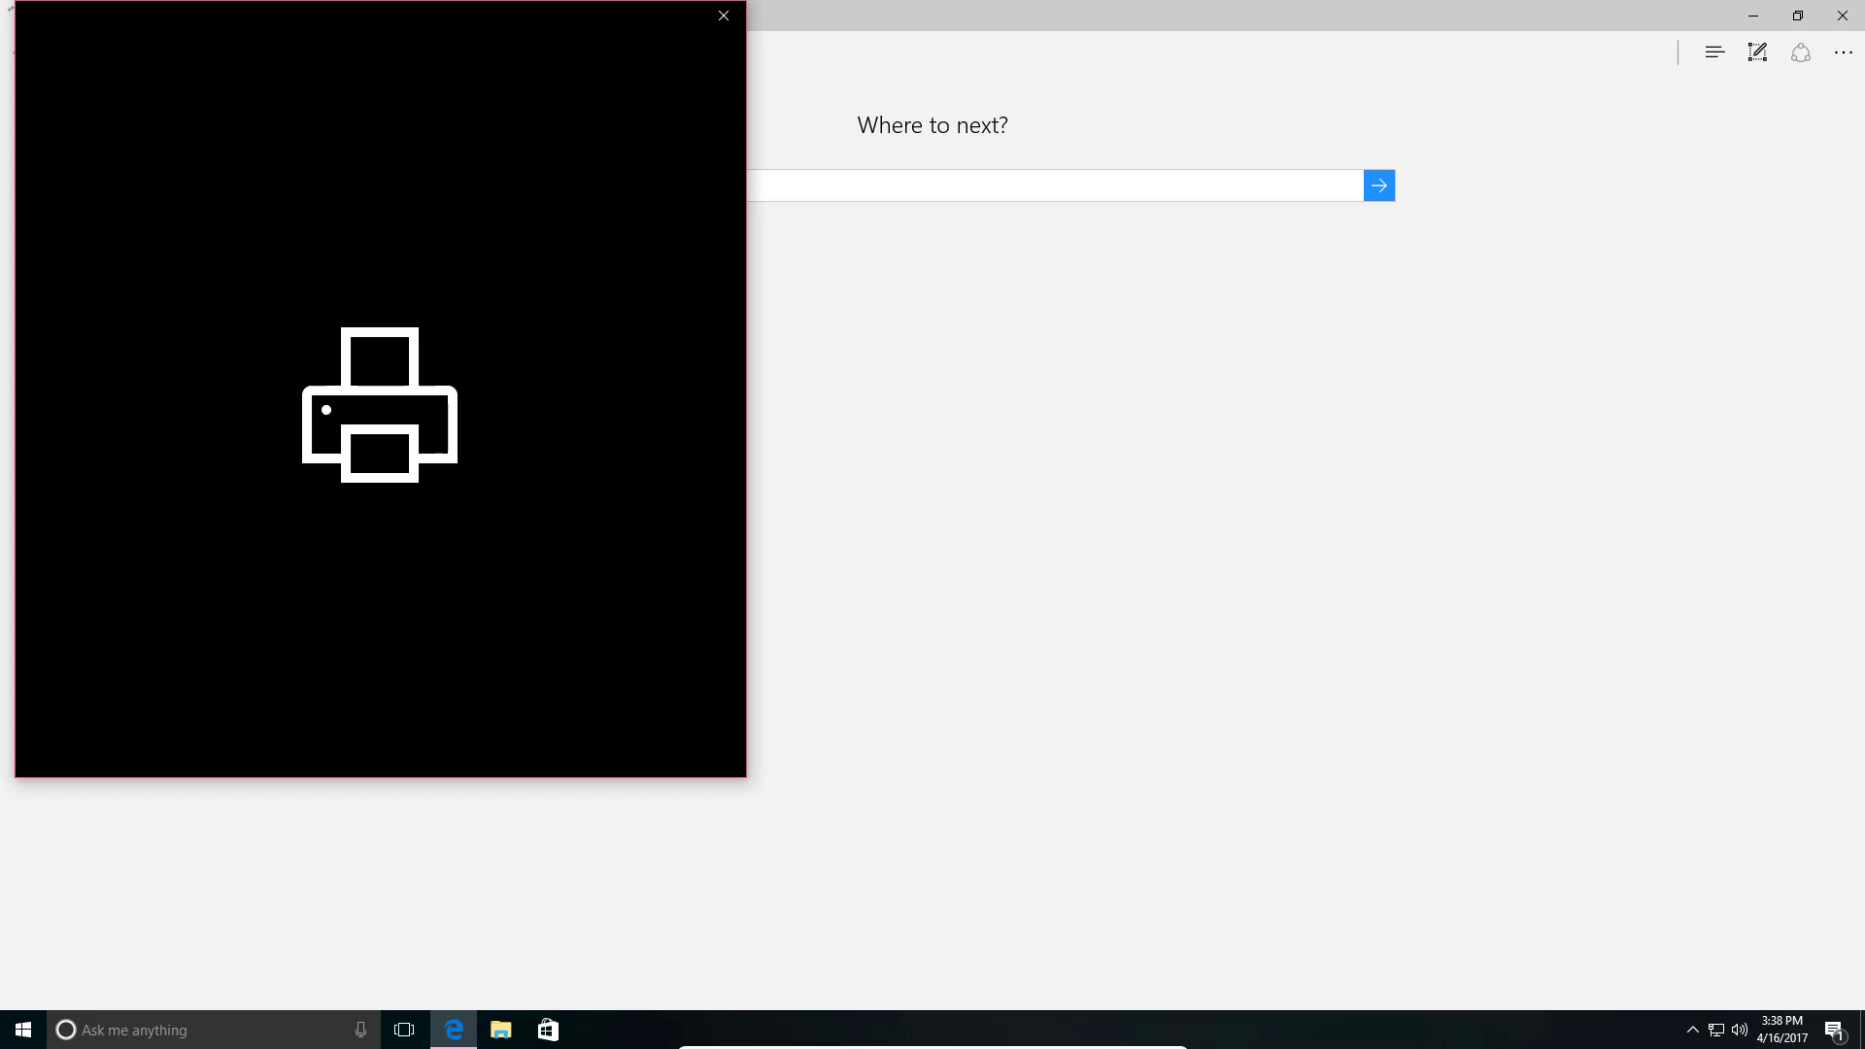
{"action": "left_click", "coordinate": [723, 15]}
{"action": "left_click", "coordinate": [633, 173]}
{"action": "type", "text": "P"}
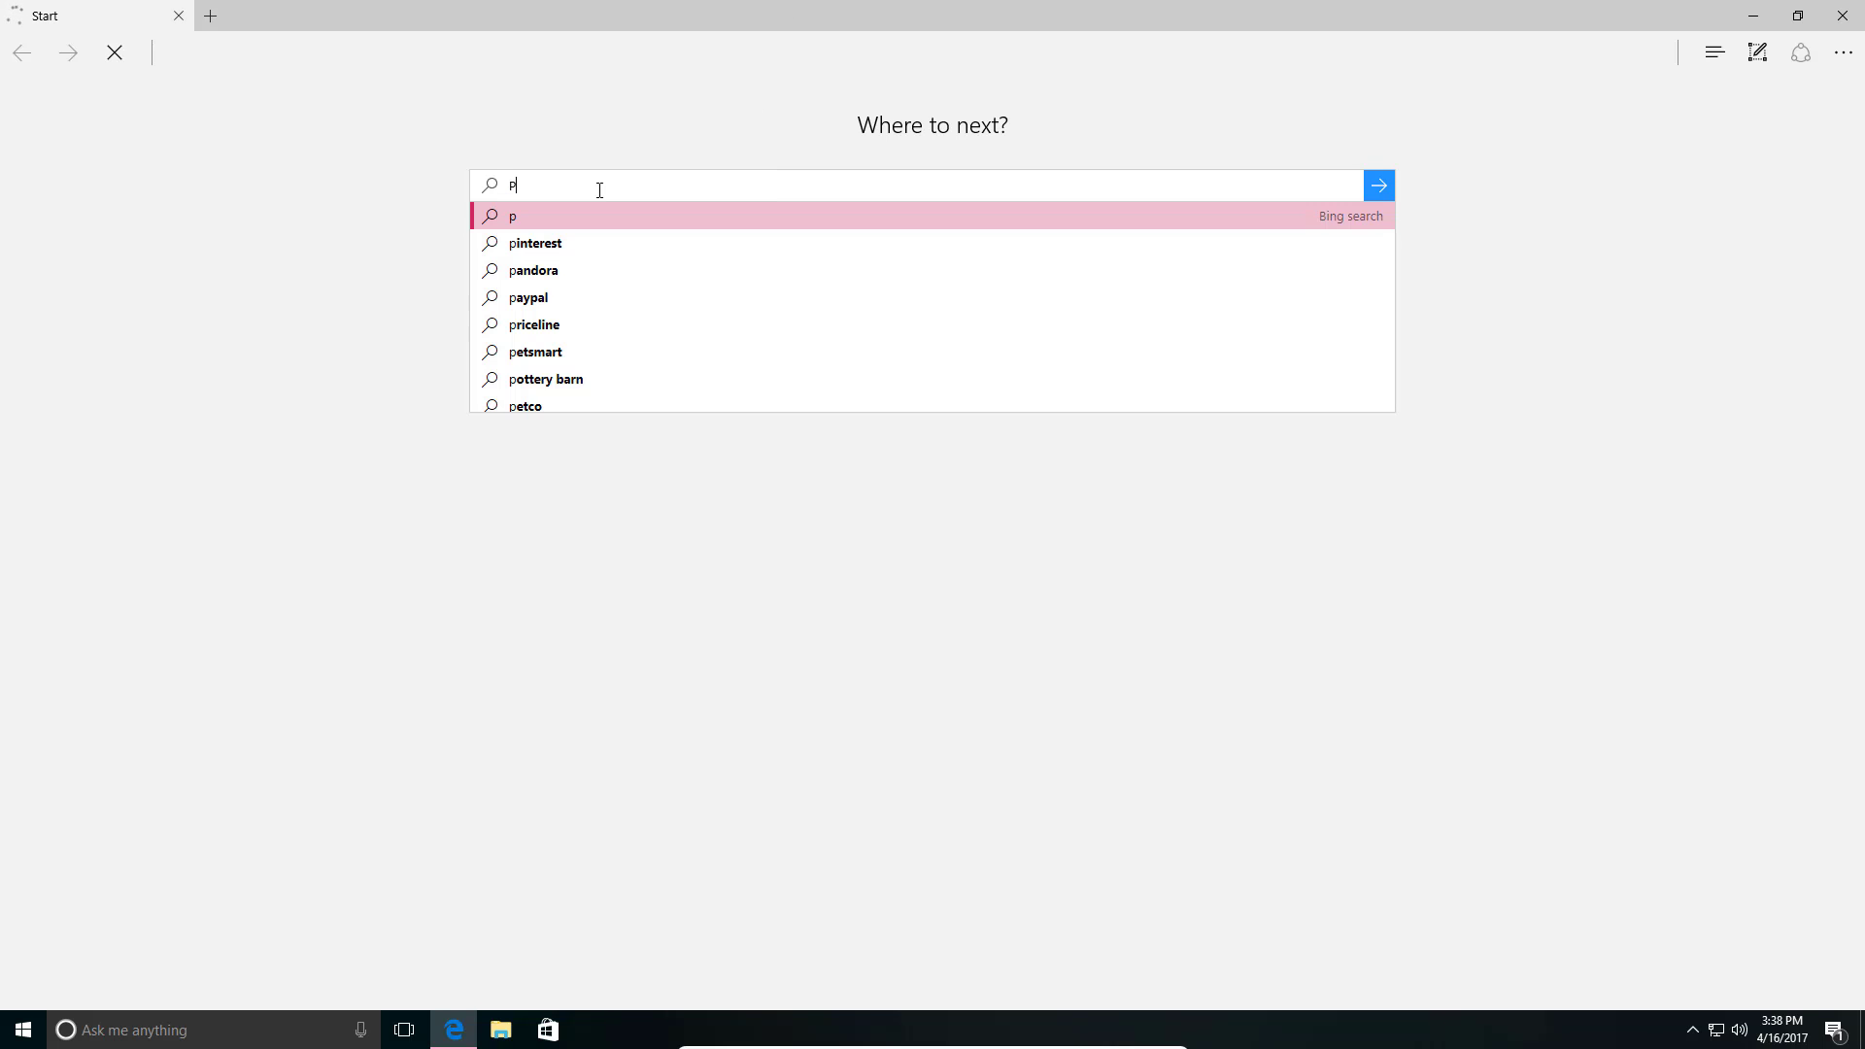
{"action": "type", "text": "C de"}
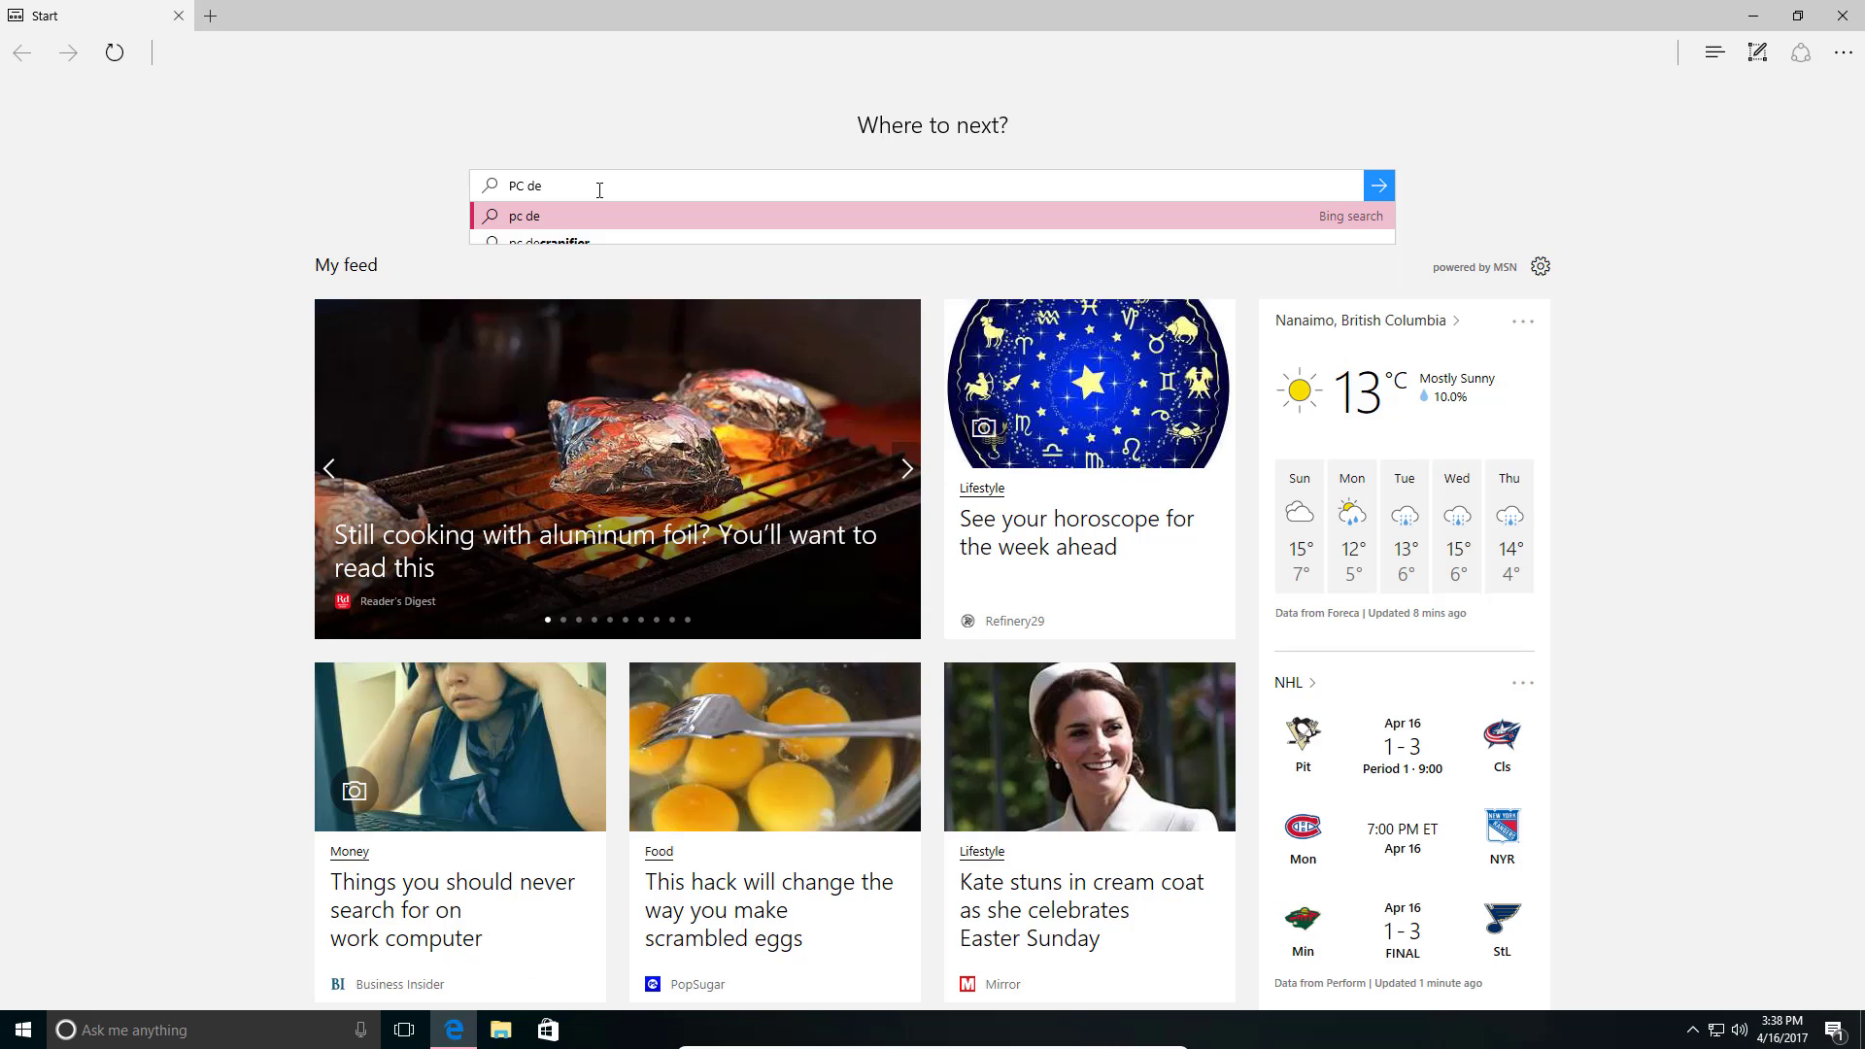
{"action": "left_click", "coordinate": [548, 243]}
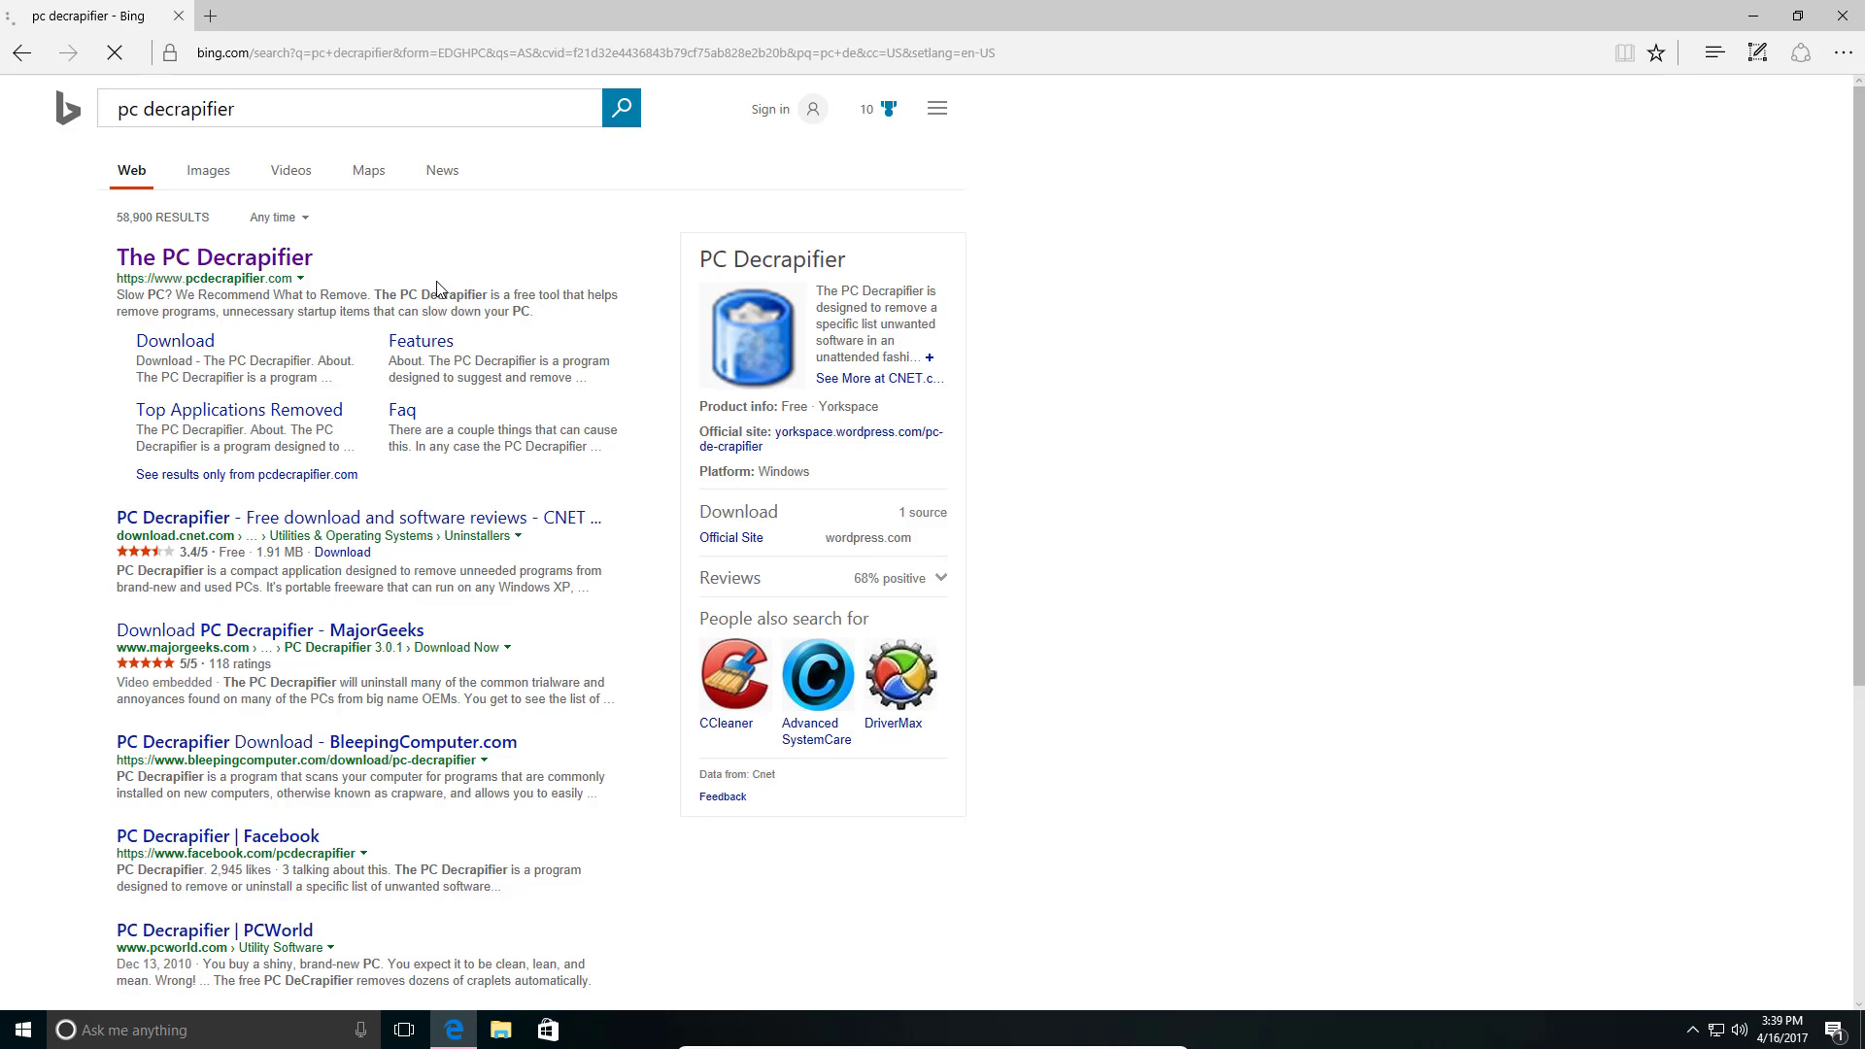
Step: Go from the search results to The PC Decrapifier site's Download Now page
{"action": "left_click", "coordinate": [166, 261]}
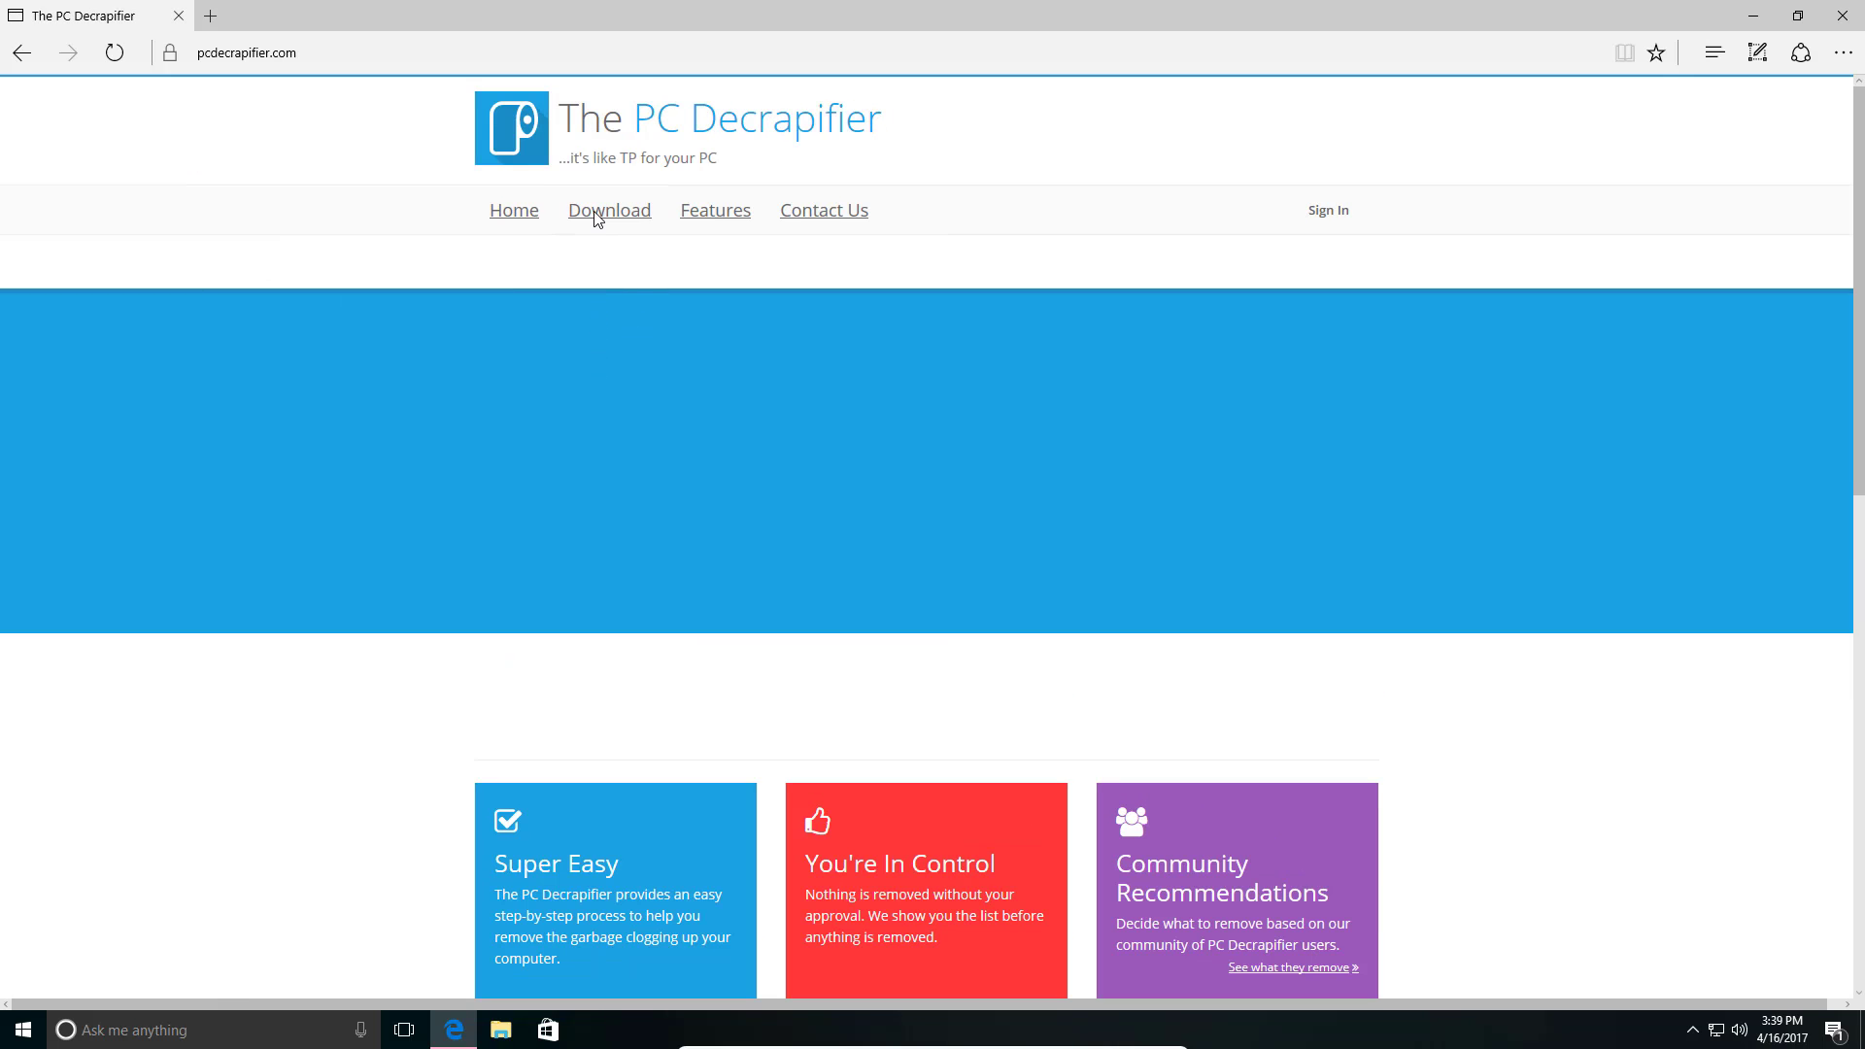
{"action": "scroll", "coordinate": [625, 350], "scroll_direction": "down", "scroll_amount": 2}
{"action": "scroll", "coordinate": [625, 351], "scroll_direction": "down", "scroll_amount": 3}
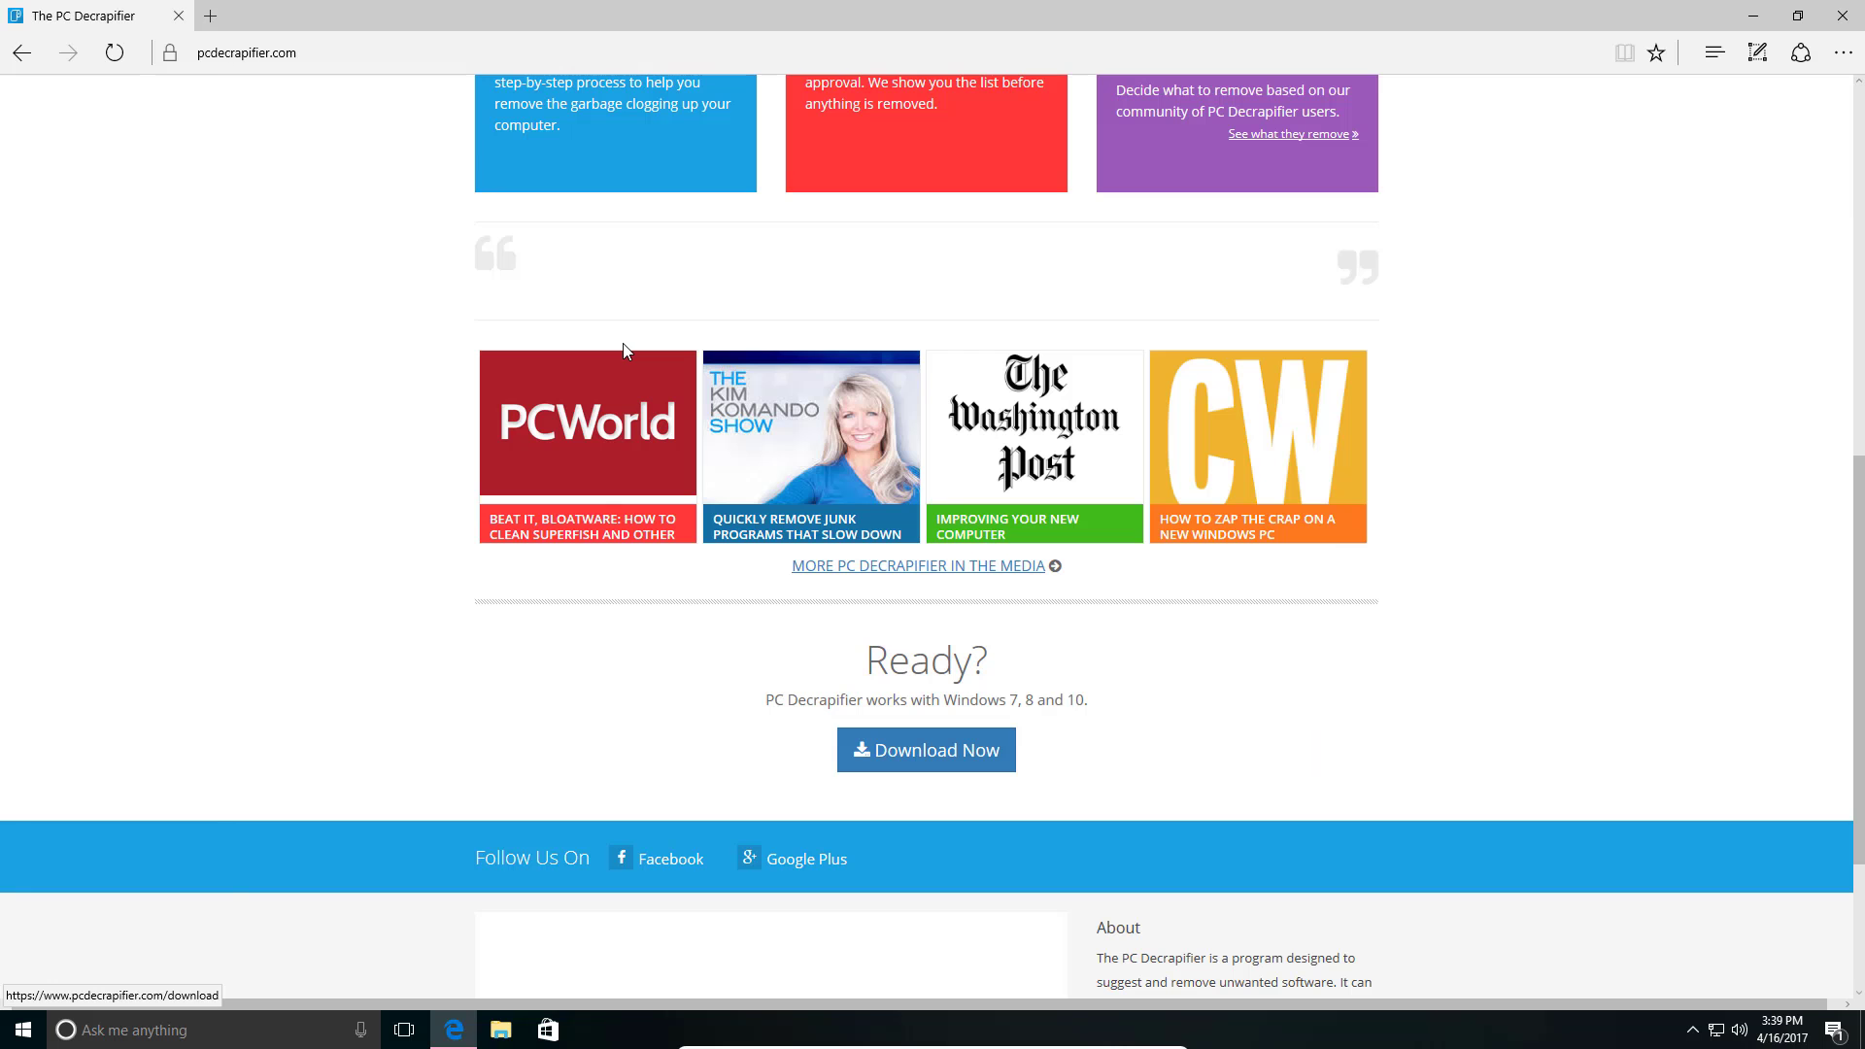
{"action": "scroll", "coordinate": [955, 579], "scroll_direction": "down", "scroll_amount": 2}
{"action": "left_click", "coordinate": [909, 535]}
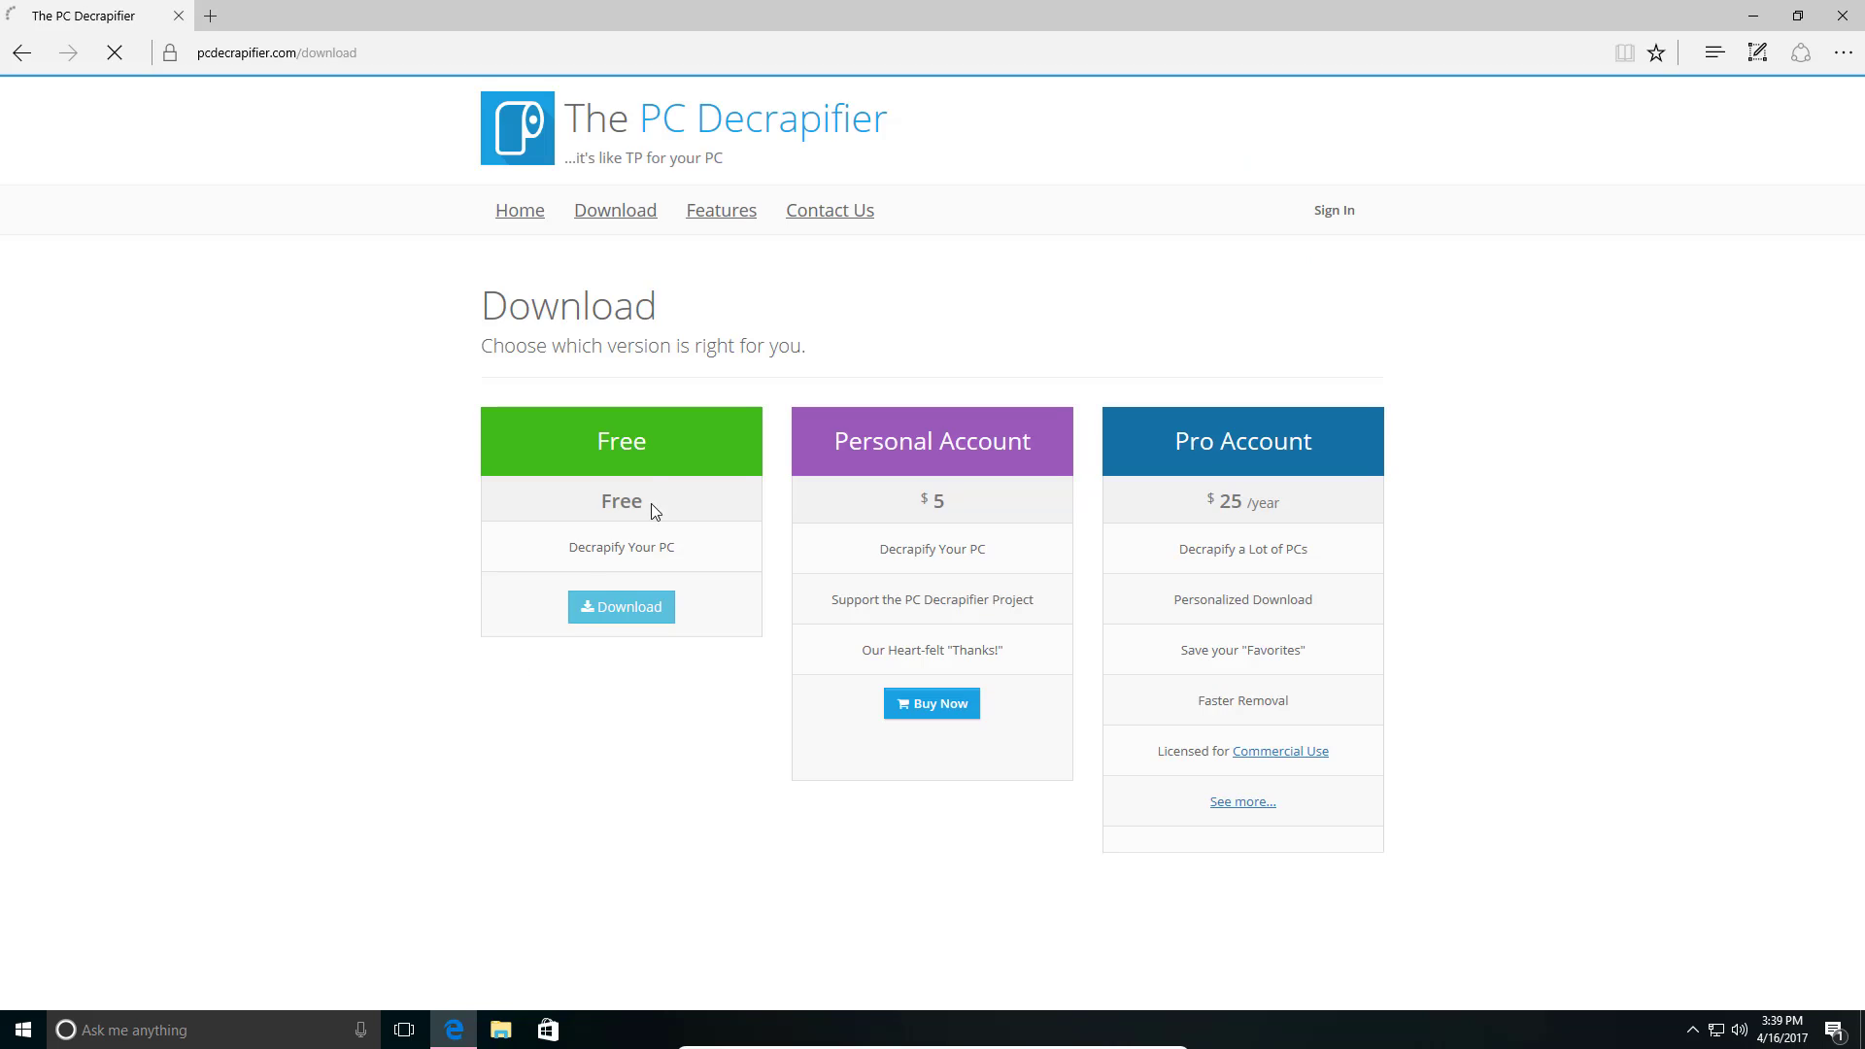
Step: Download the free PC Decrapifier 3.0.1 installer, save it, and run it
{"action": "left_click", "coordinate": [614, 607]}
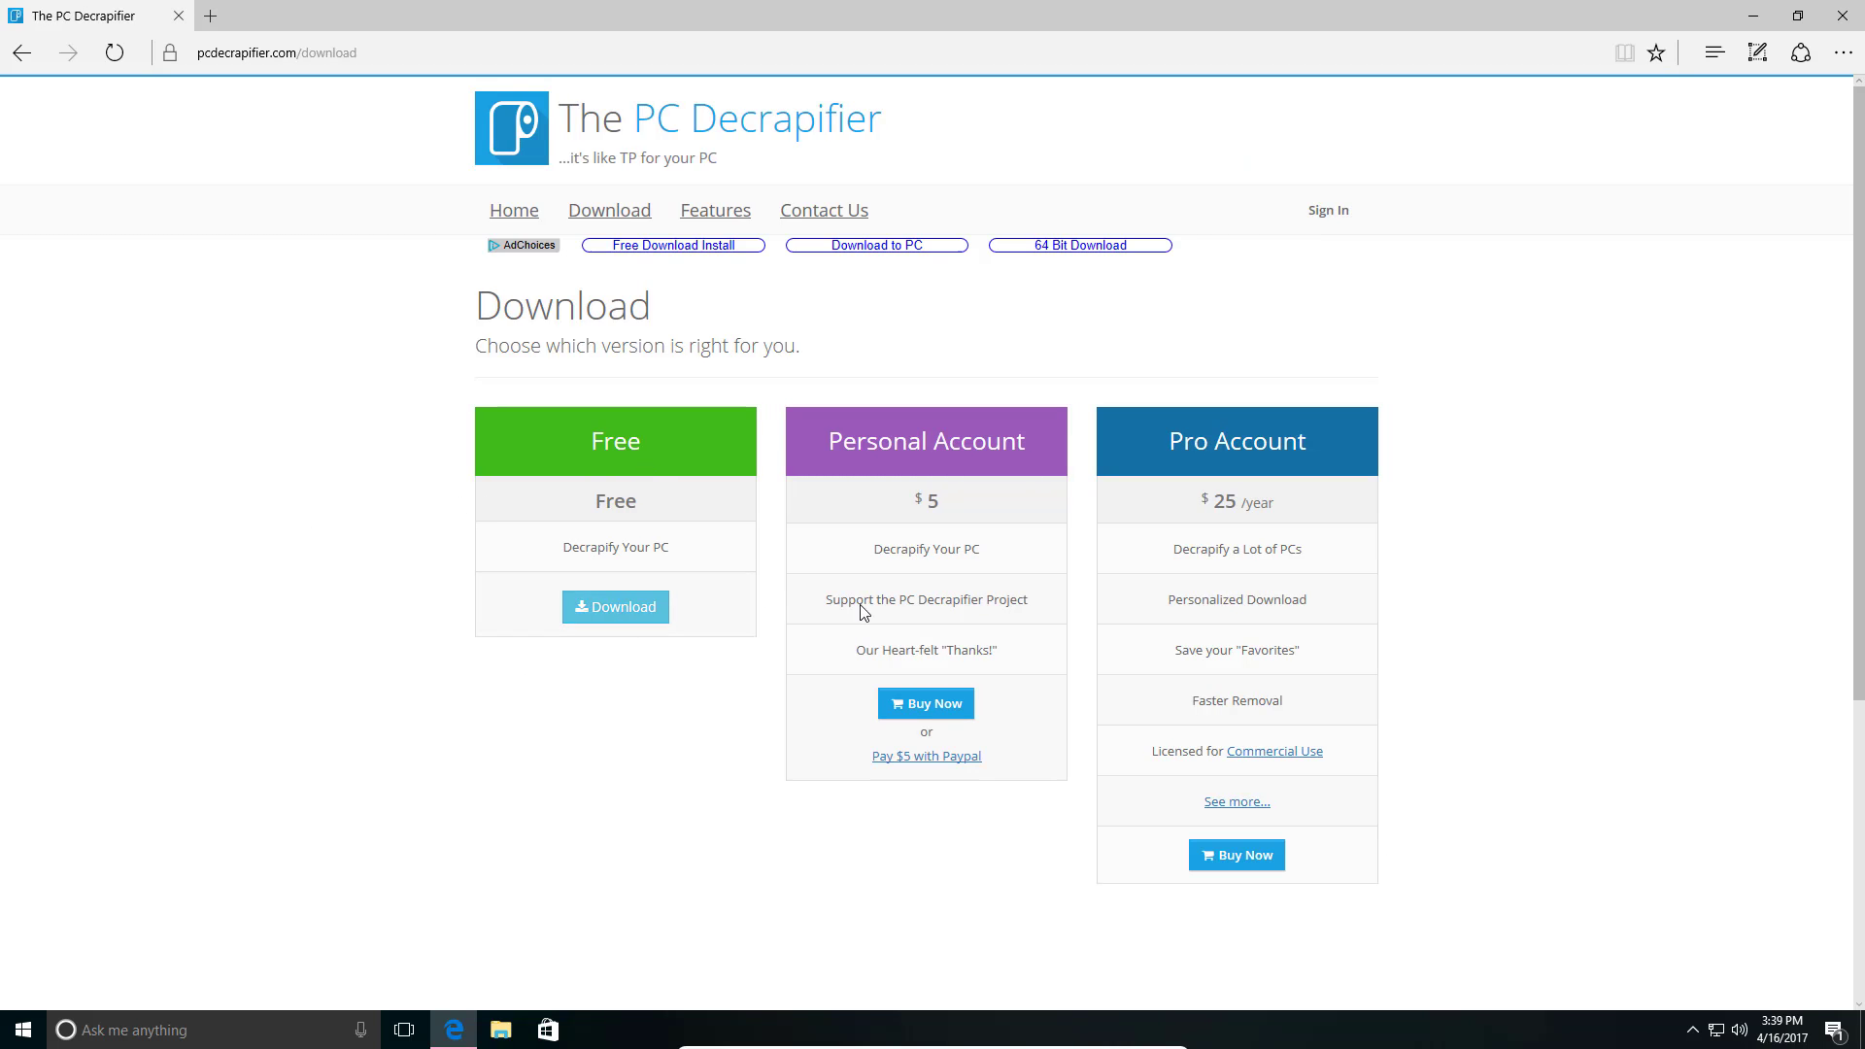
{"action": "left_click", "coordinate": [607, 608]}
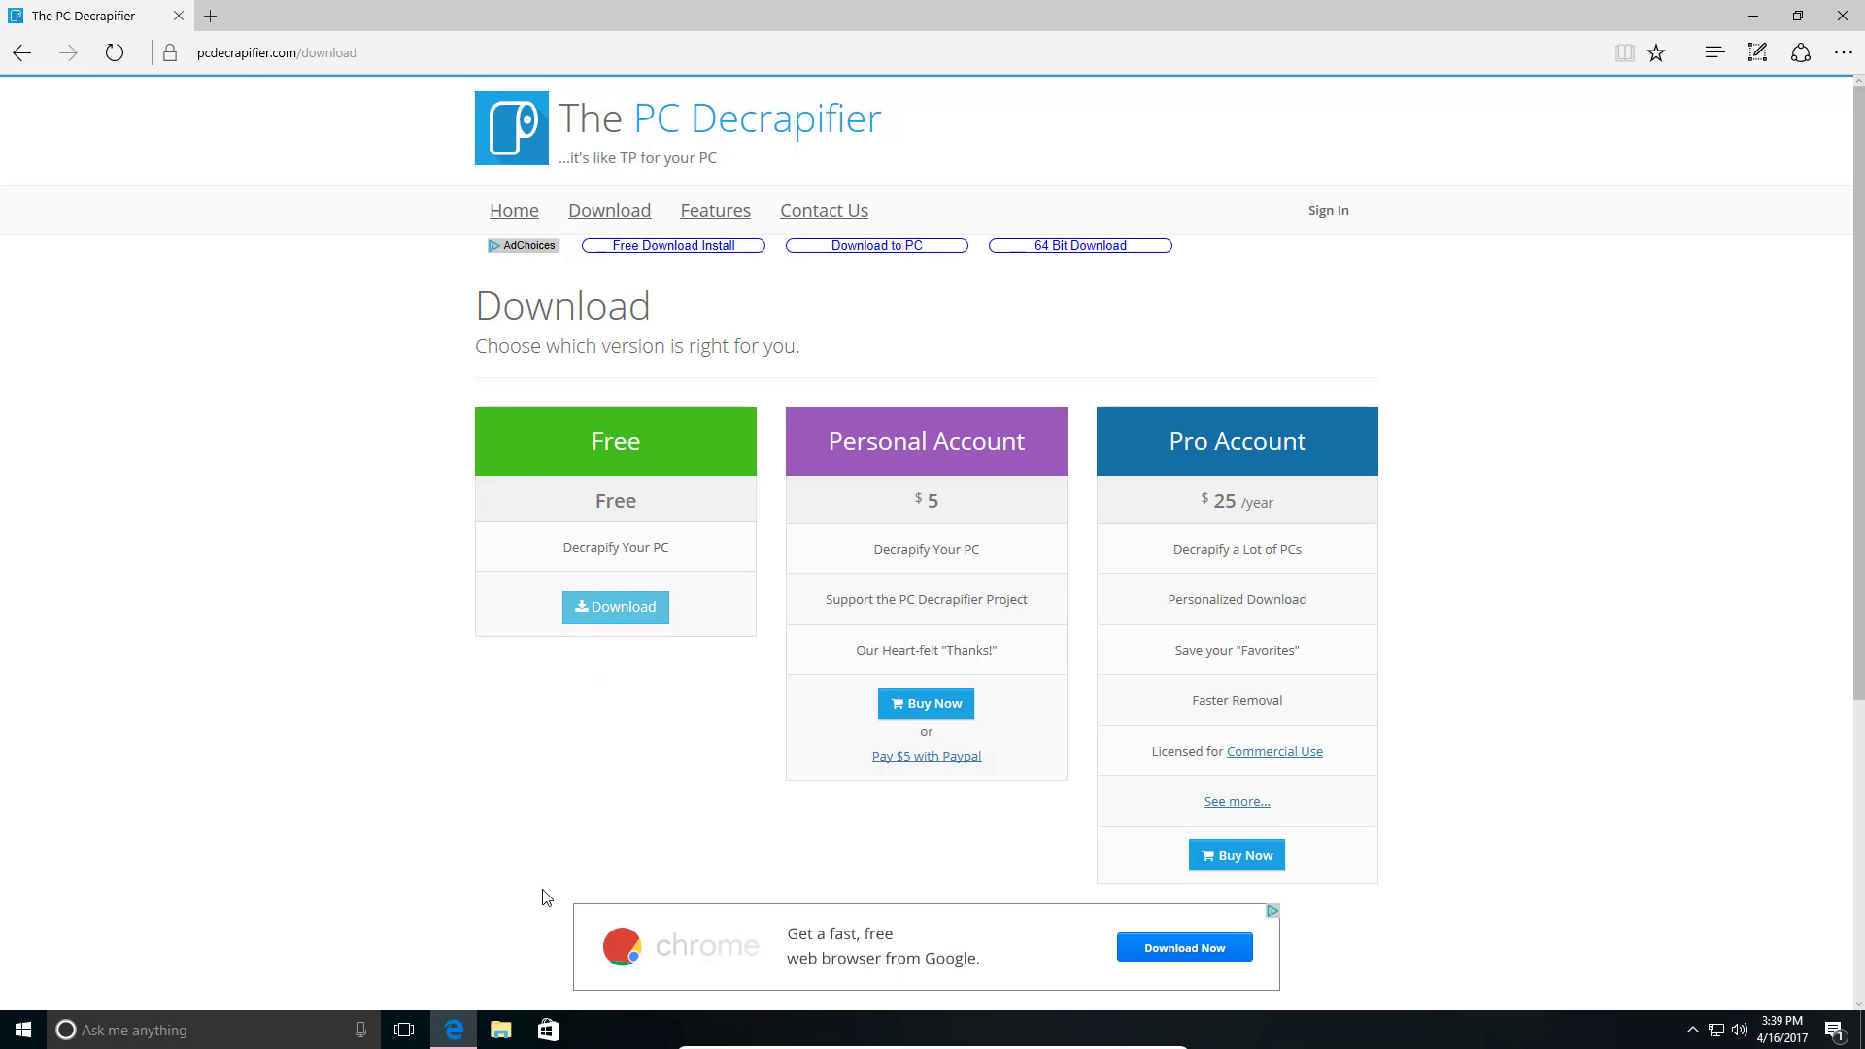
{"action": "left_click", "coordinate": [616, 615]}
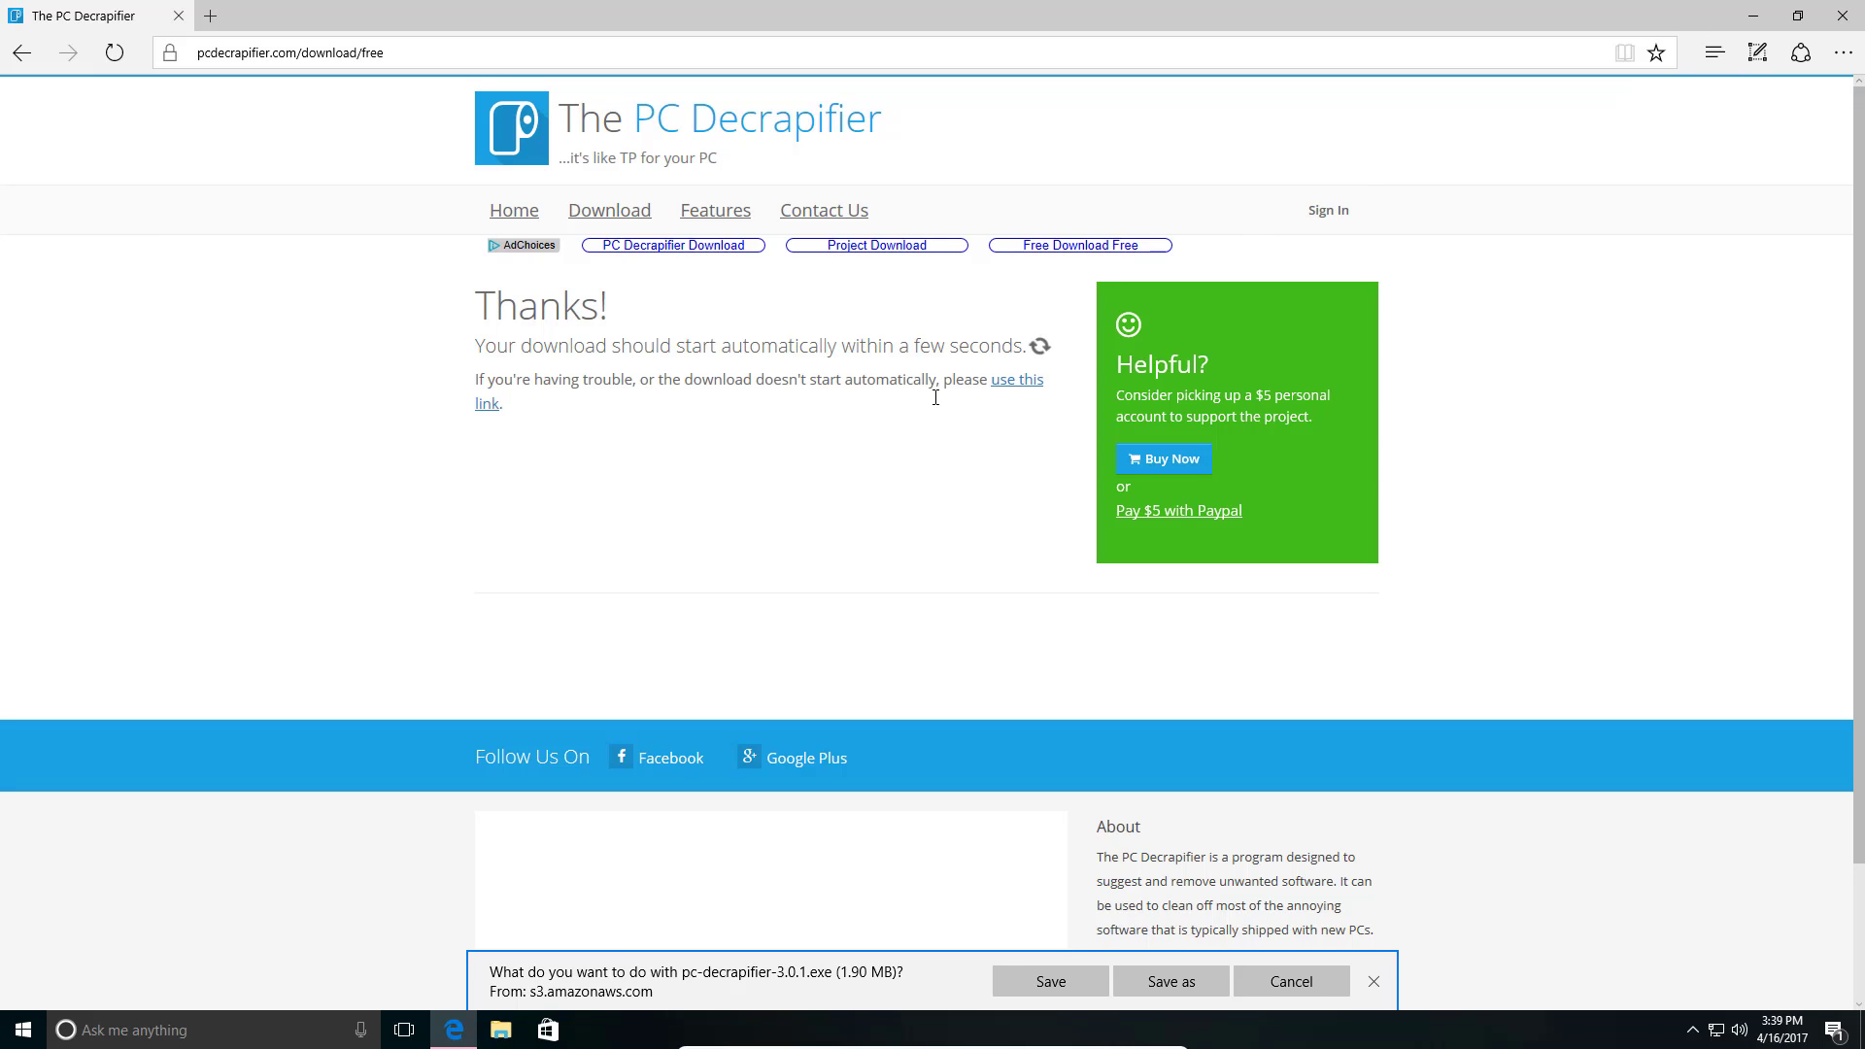
{"action": "left_click", "coordinate": [1040, 981]}
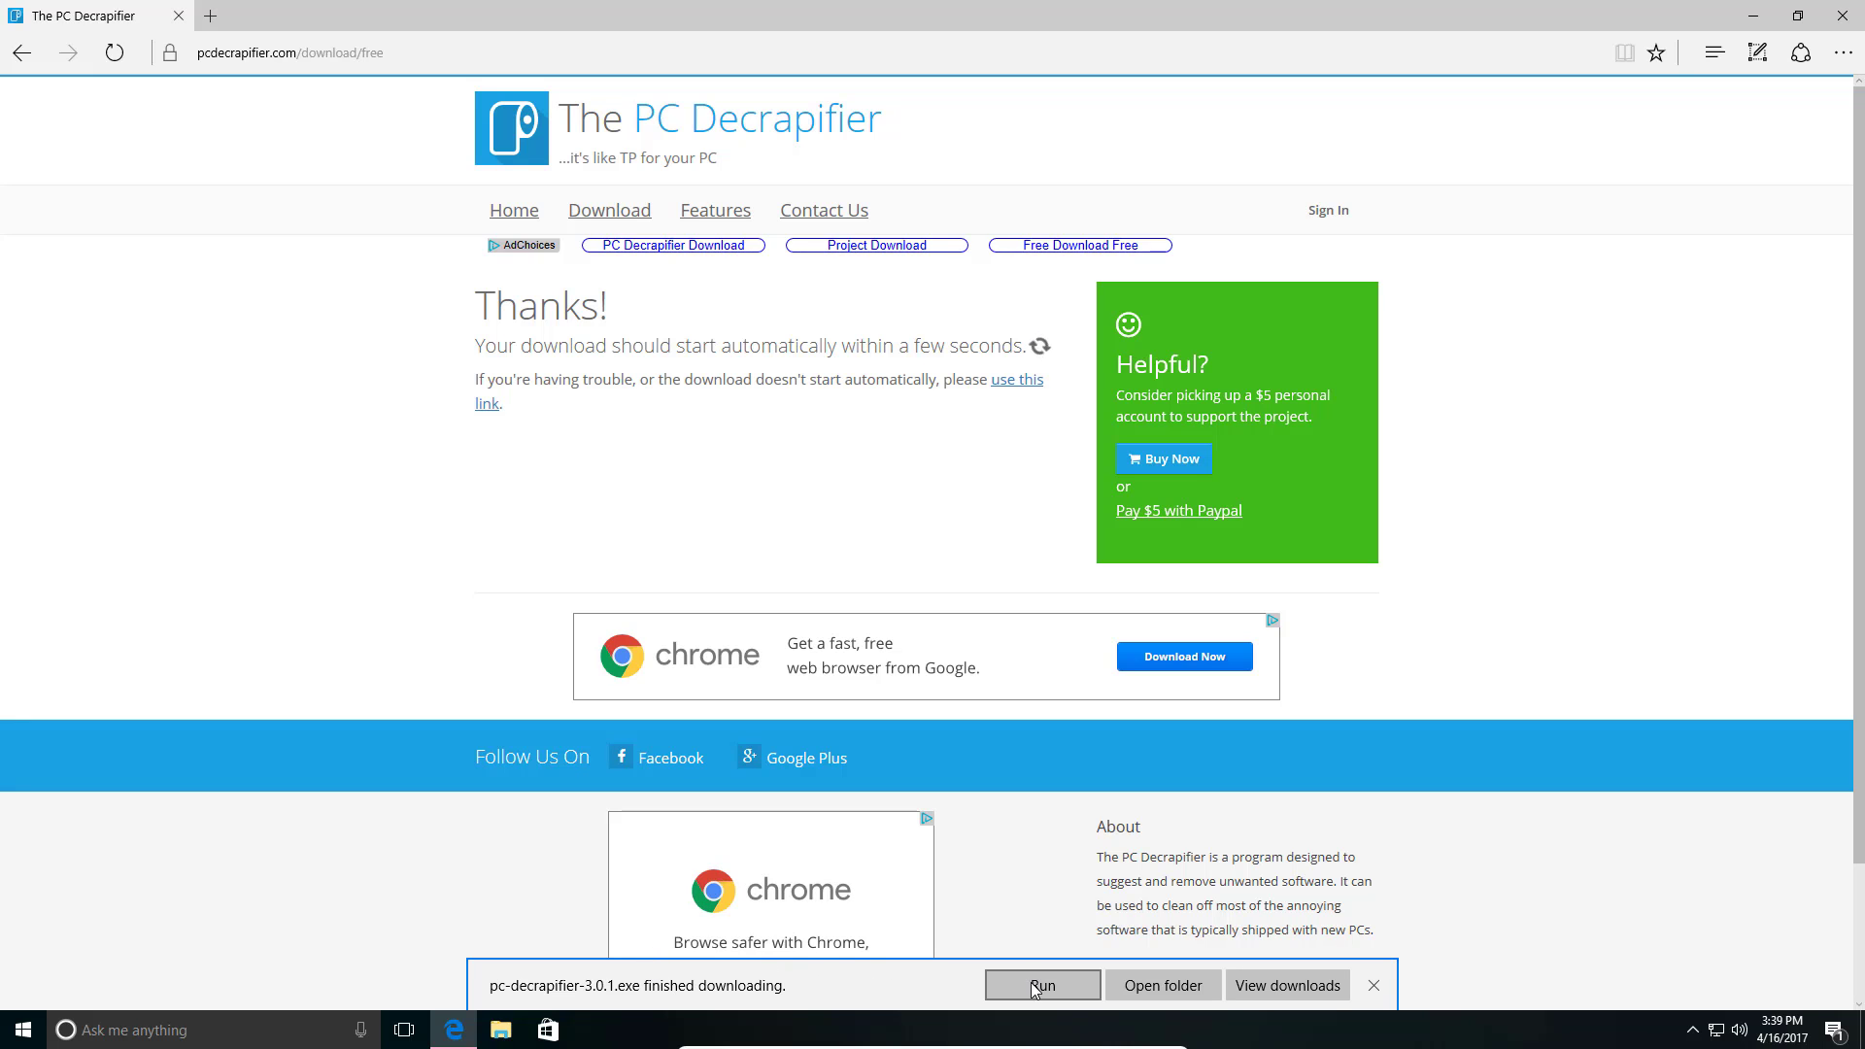
{"action": "left_click", "coordinate": [1037, 989]}
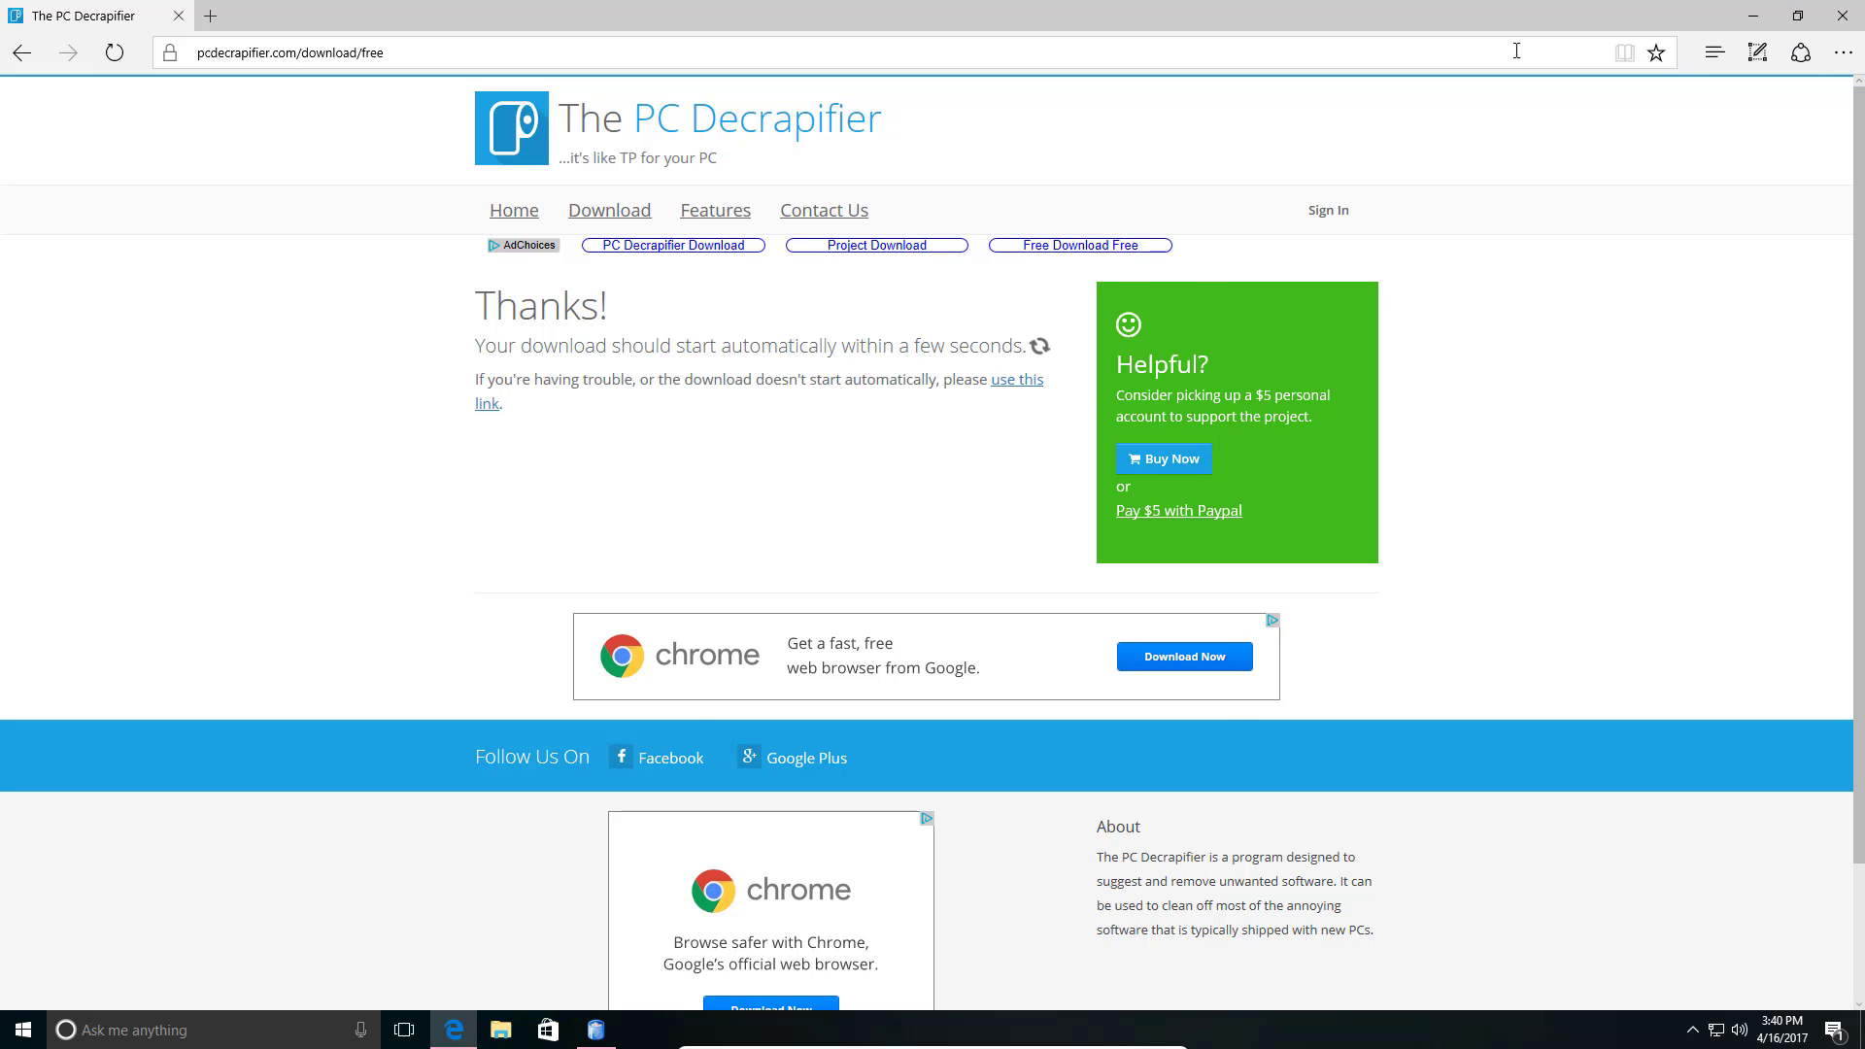
Step: Close Edge and run PC Decrapifier's system analysis from the Welcome screen
{"action": "left_click", "coordinate": [1842, 14]}
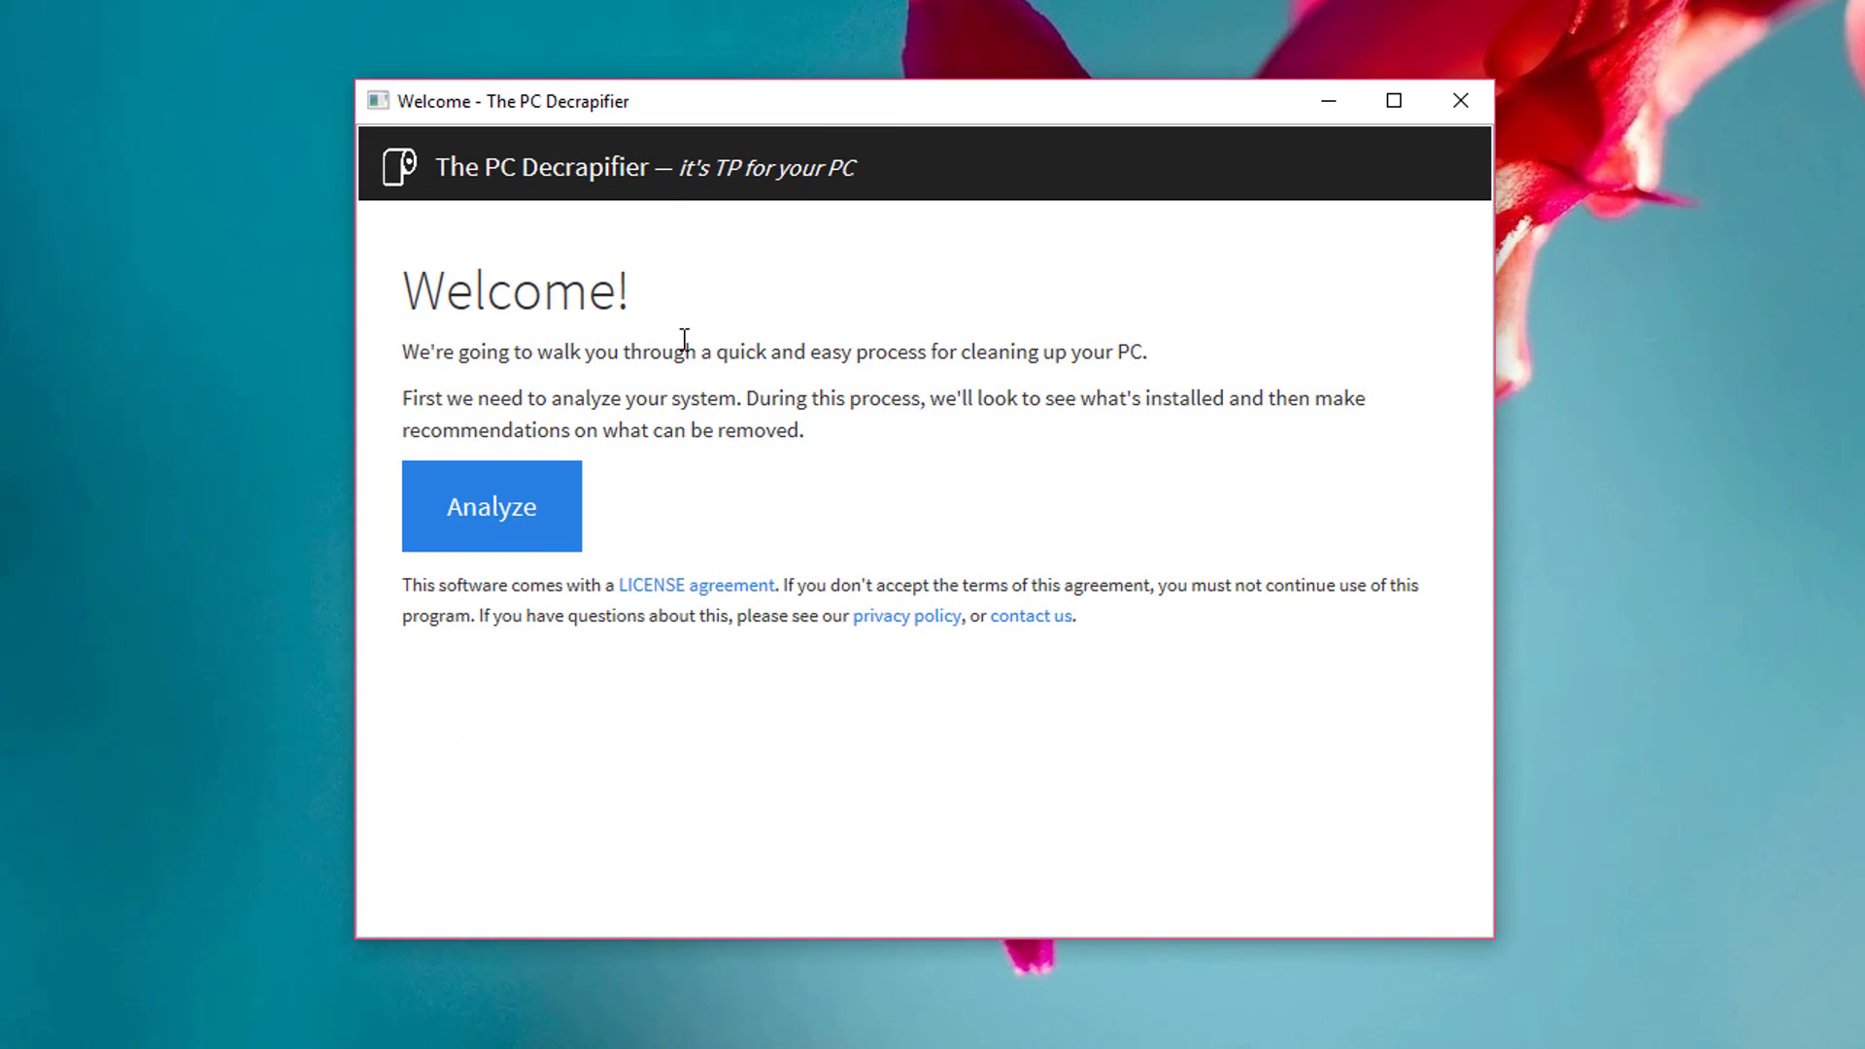
{"action": "left_click", "coordinate": [523, 531]}
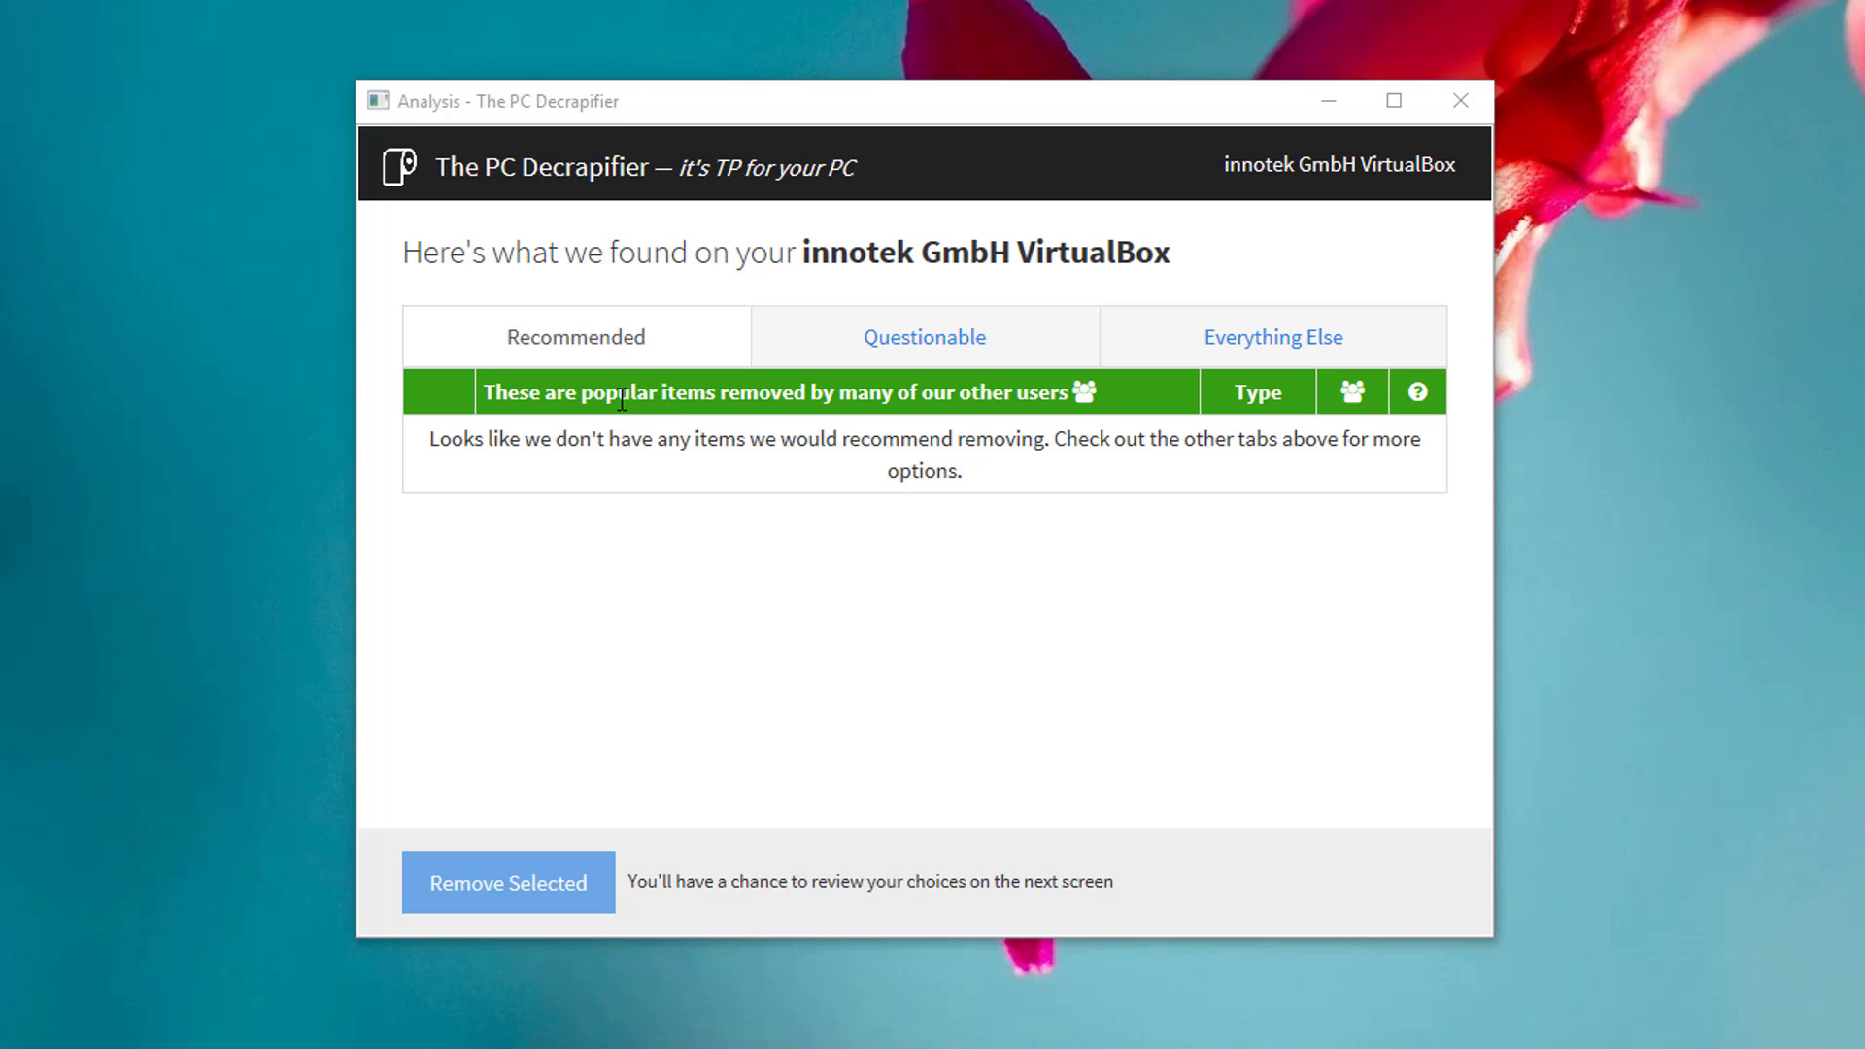
{"action": "left_click_drag", "start_coordinate": [565, 450], "coordinate": [1011, 522]}
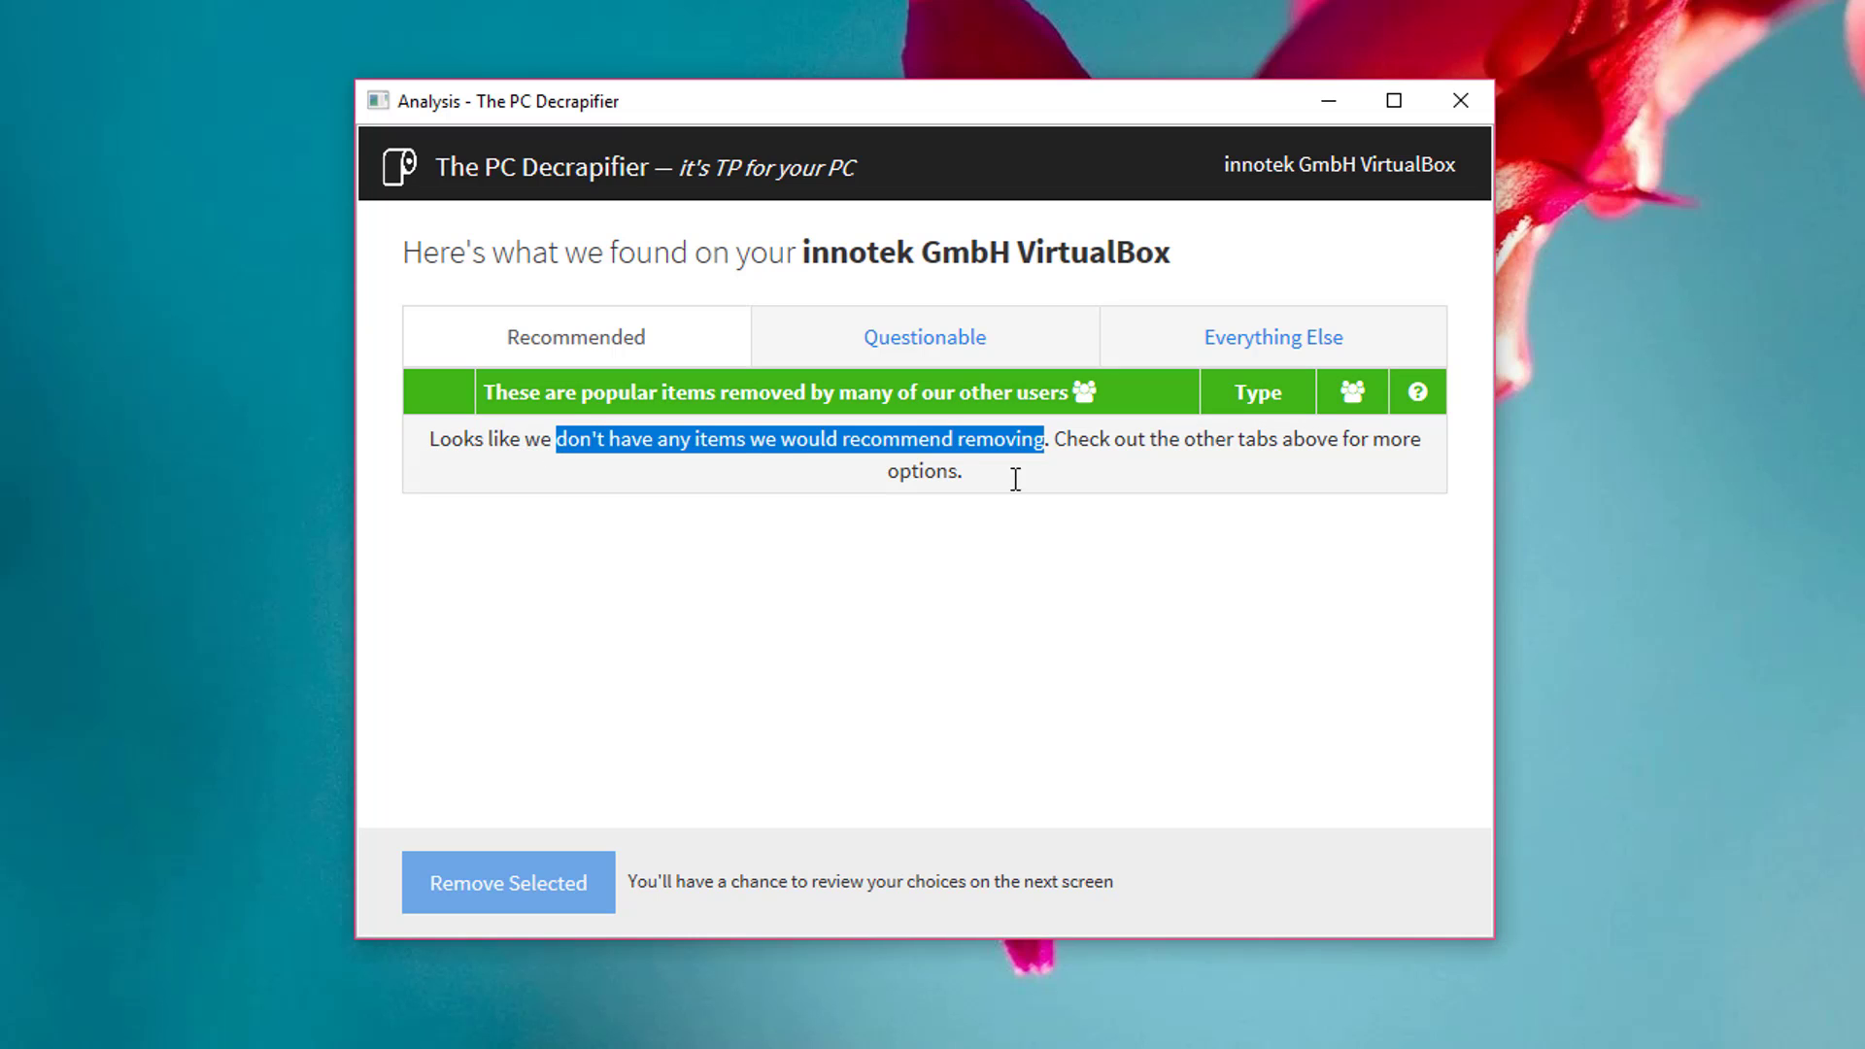
{"action": "left_click", "coordinate": [1013, 523]}
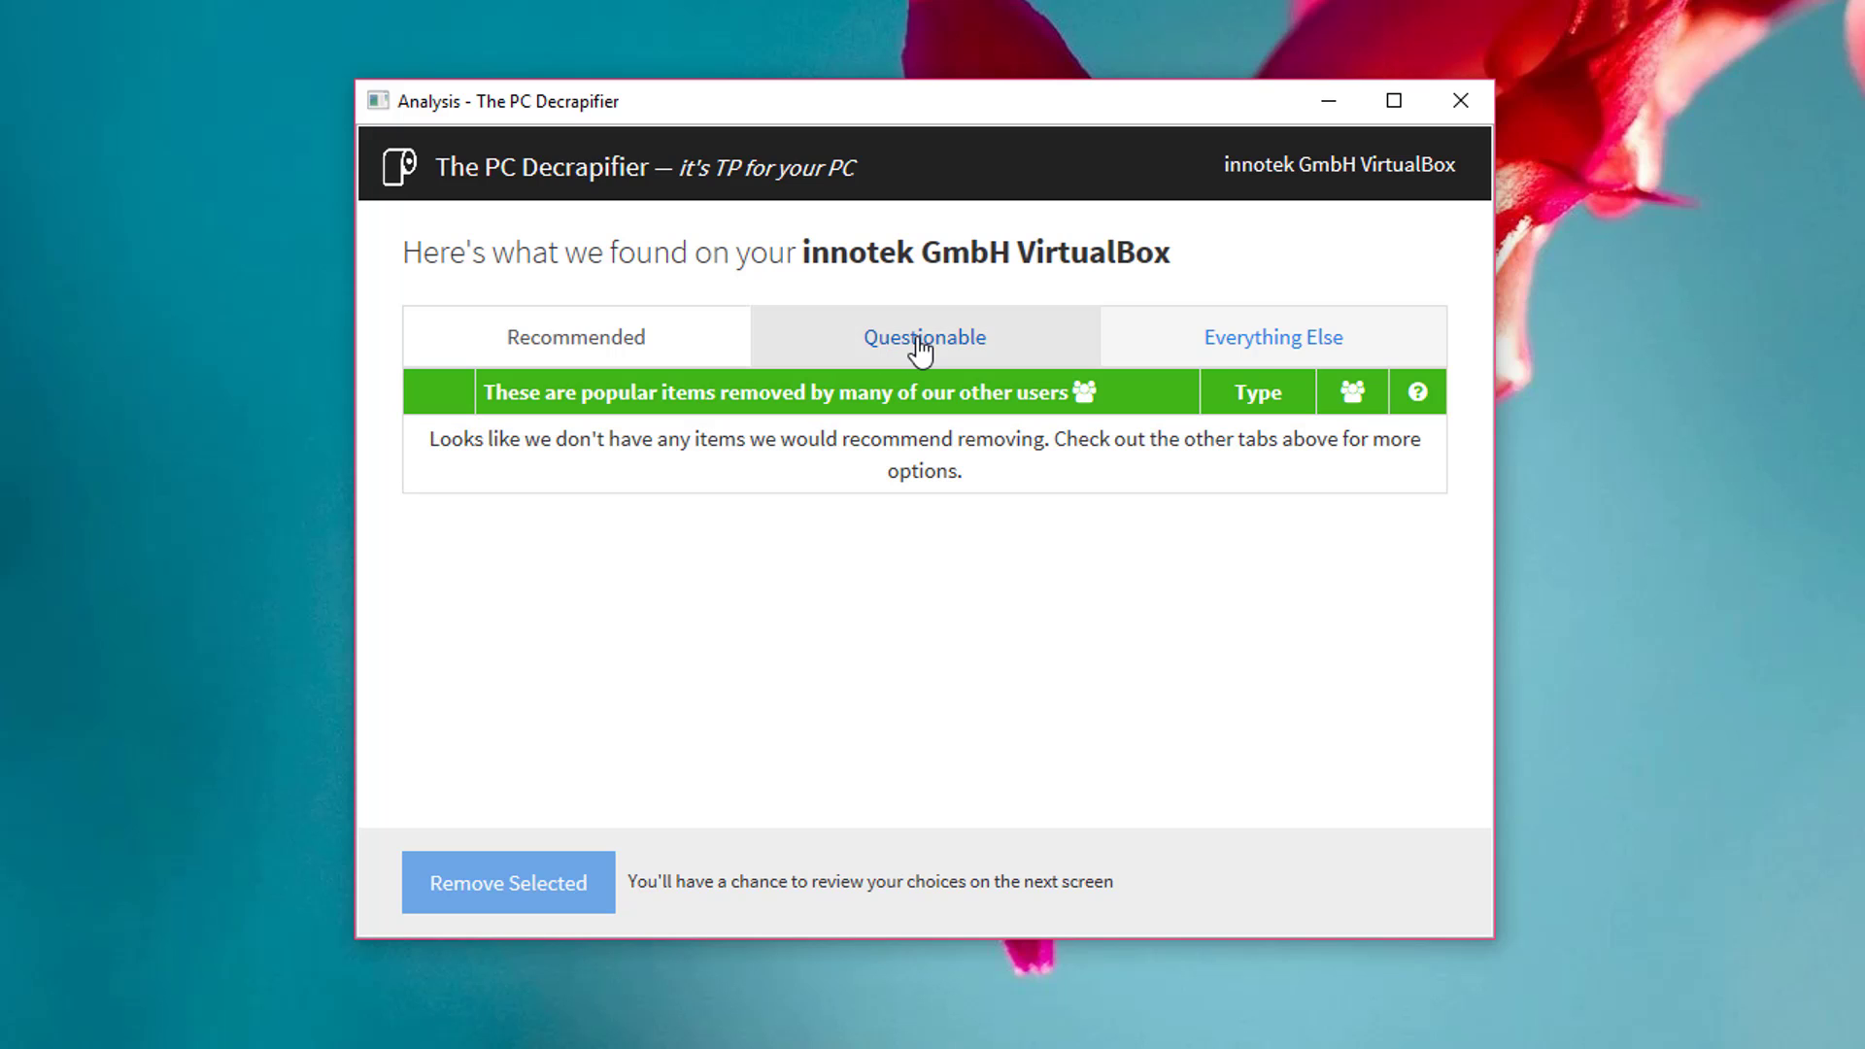
Step: On the Everything Else list, mark OneDrive, Mozilla Maintenance Service and AdAwareTray for removal
{"action": "left_click", "coordinate": [1257, 338]}
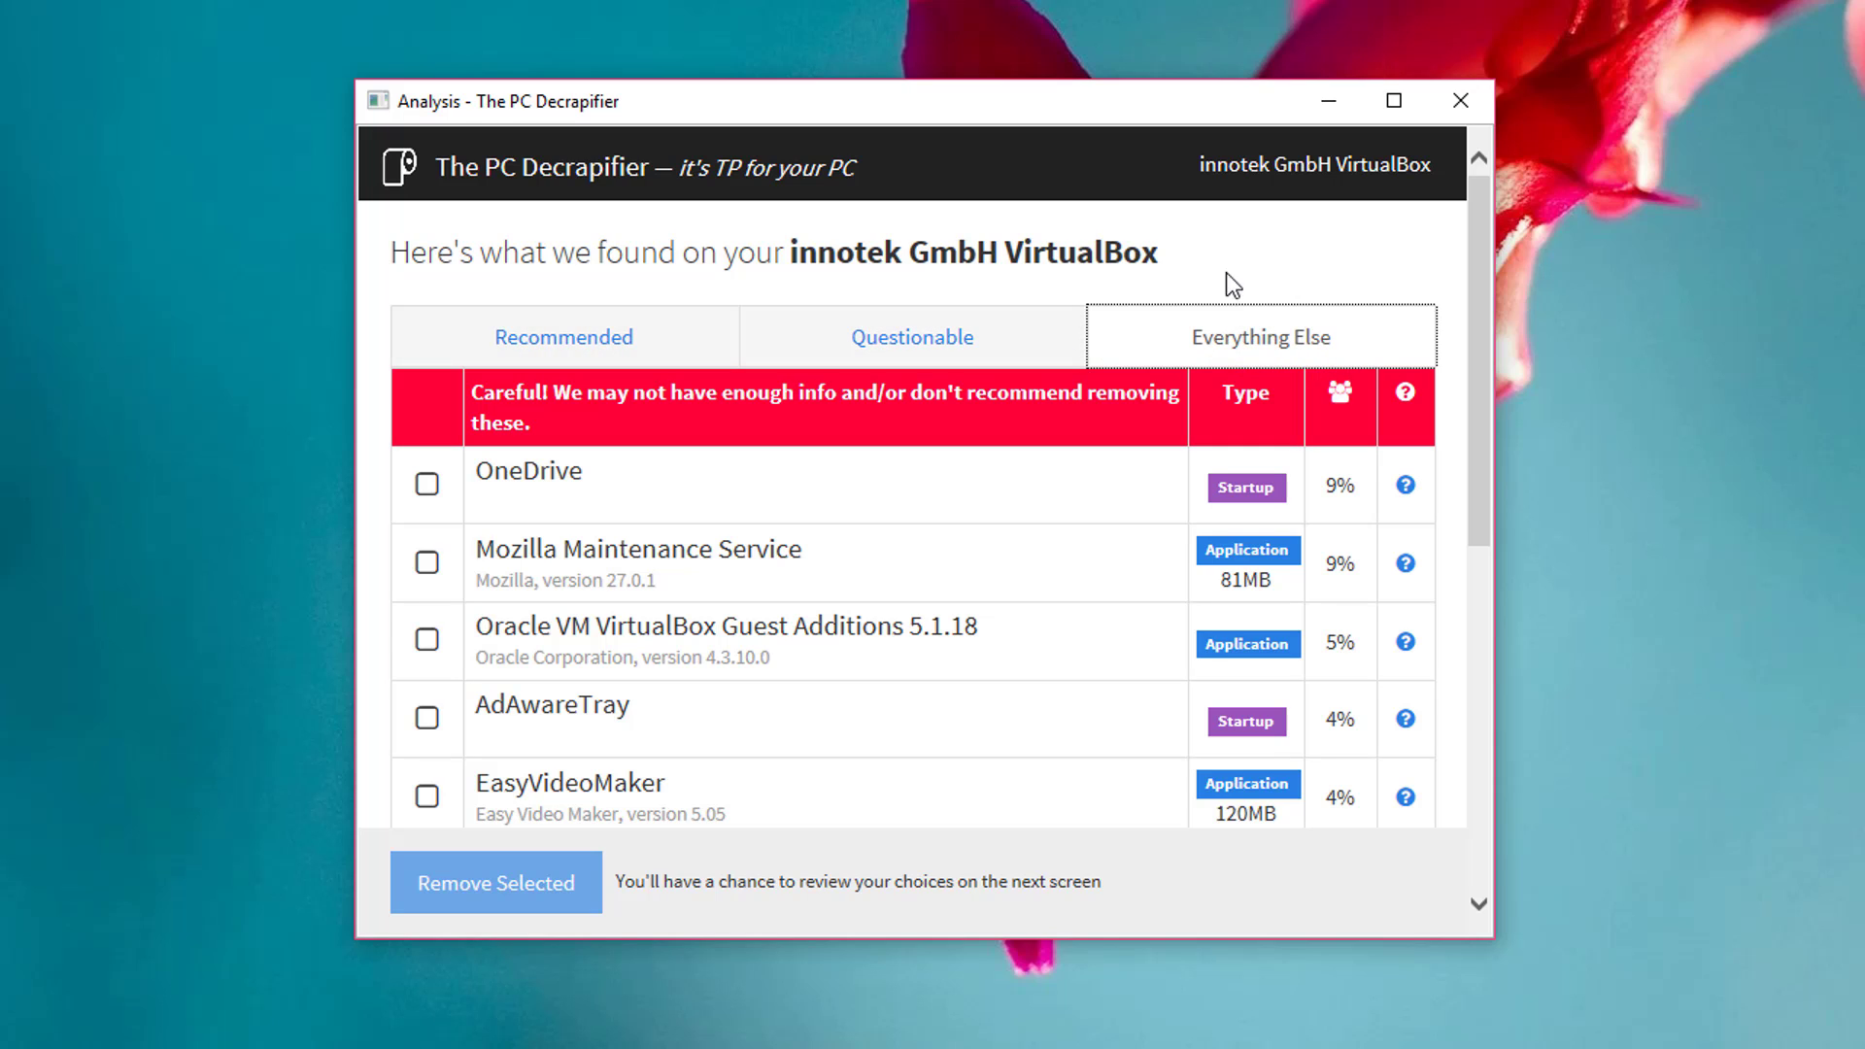
{"action": "scroll", "coordinate": [623, 646], "scroll_direction": "down", "scroll_amount": 4}
{"action": "scroll", "coordinate": [560, 670], "scroll_direction": "down", "scroll_amount": 1}
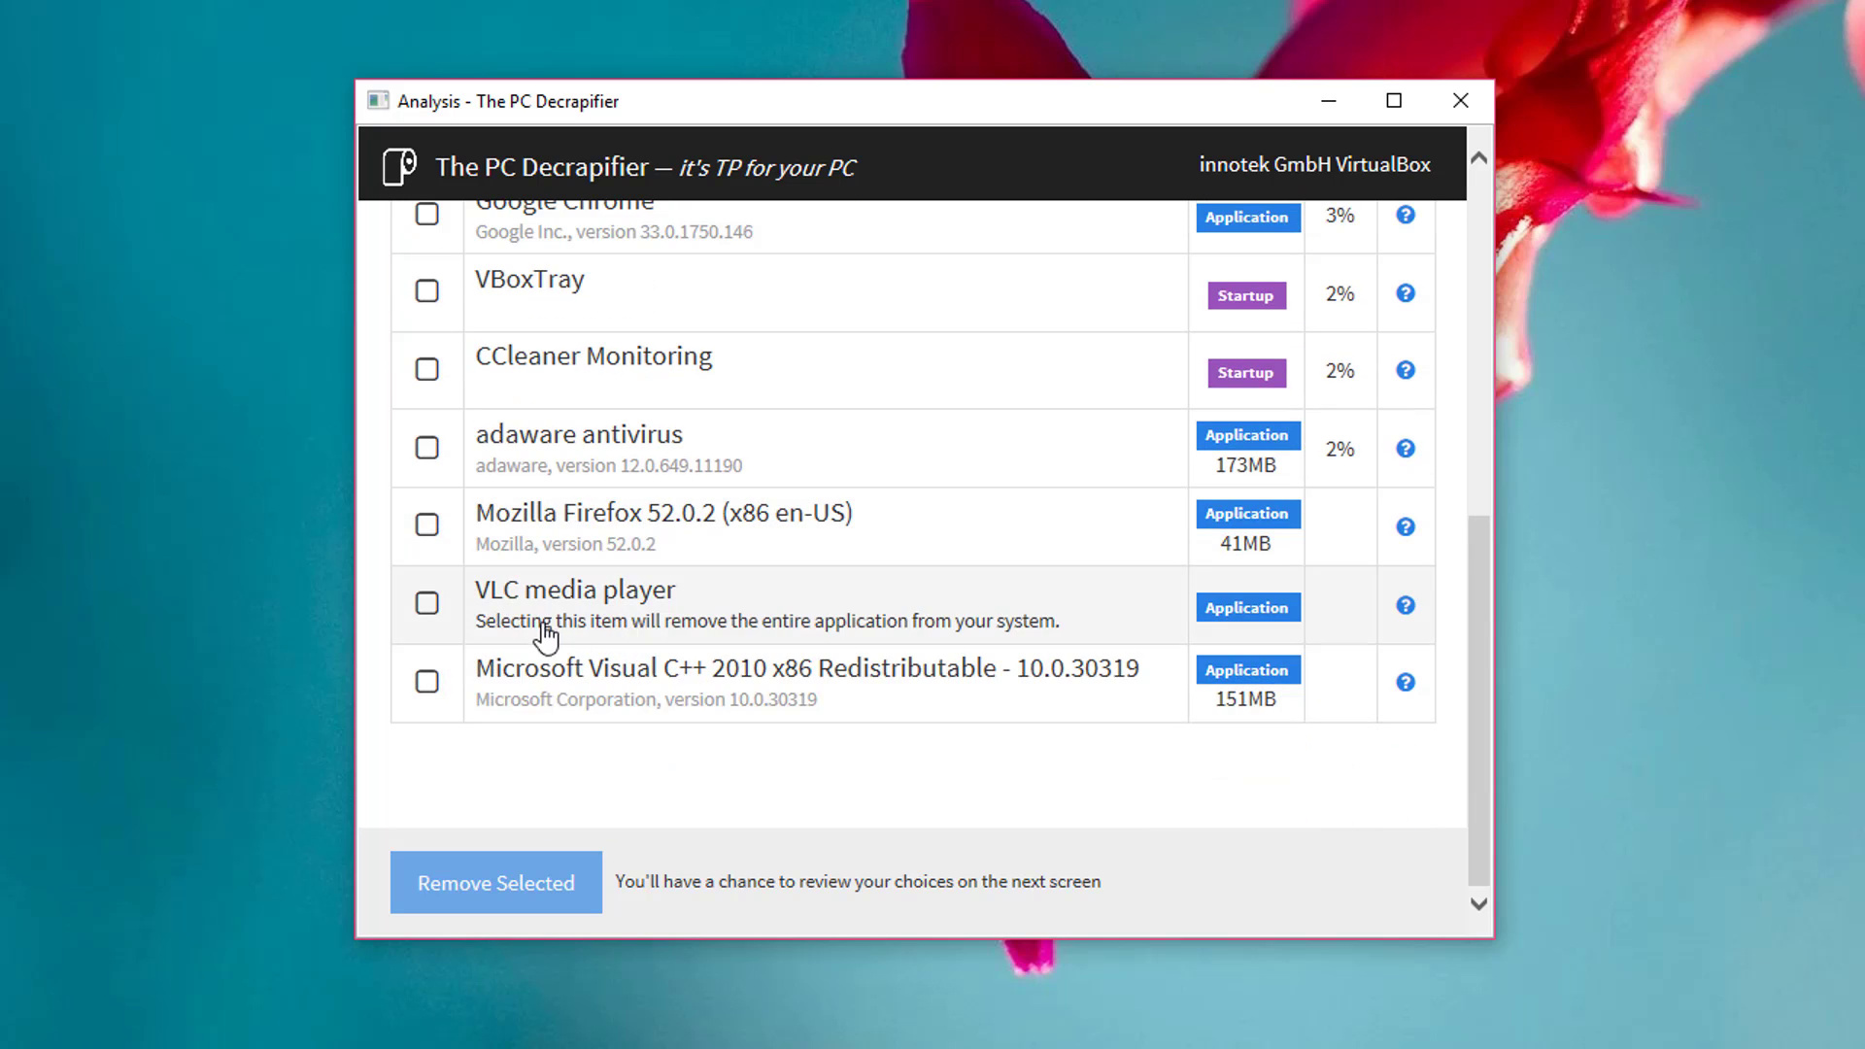
{"action": "scroll", "coordinate": [517, 733], "scroll_direction": "up", "scroll_amount": 3}
{"action": "scroll", "coordinate": [481, 722], "scroll_direction": "up", "scroll_amount": 2}
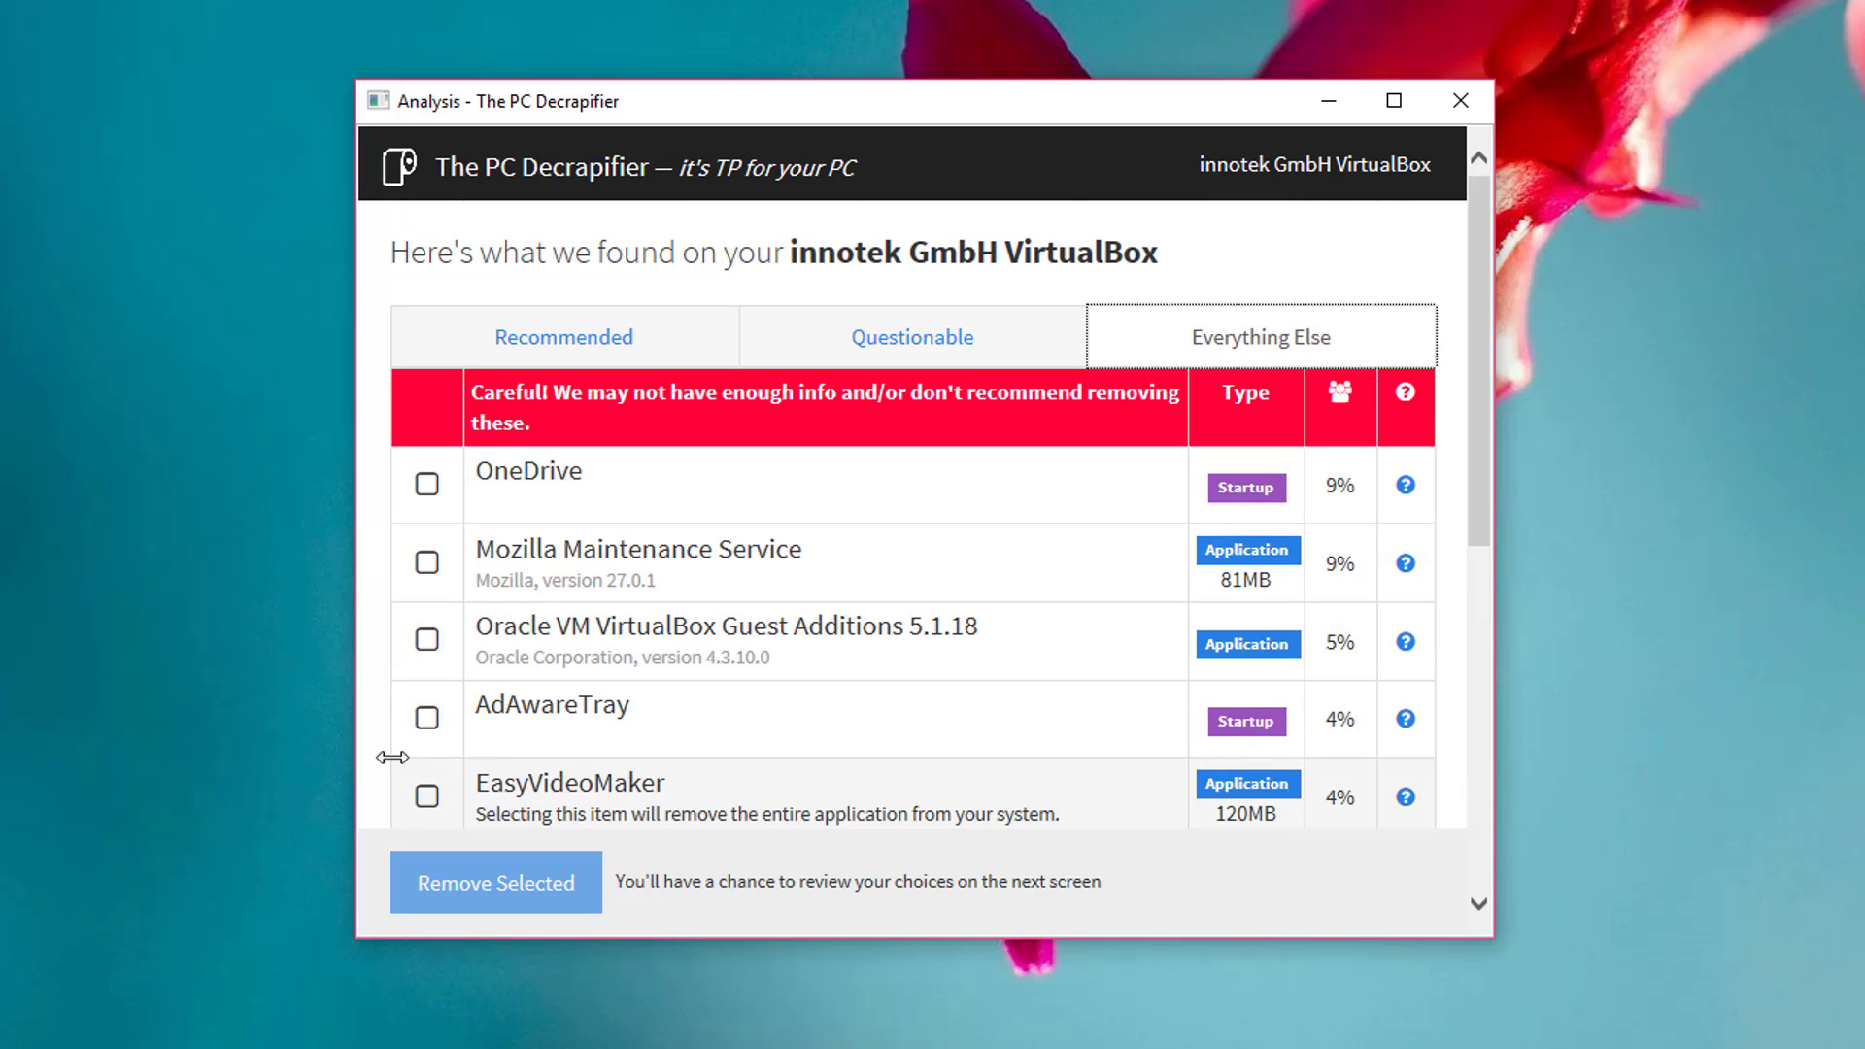
{"action": "scroll", "coordinate": [423, 783], "scroll_direction": "down", "scroll_amount": 5}
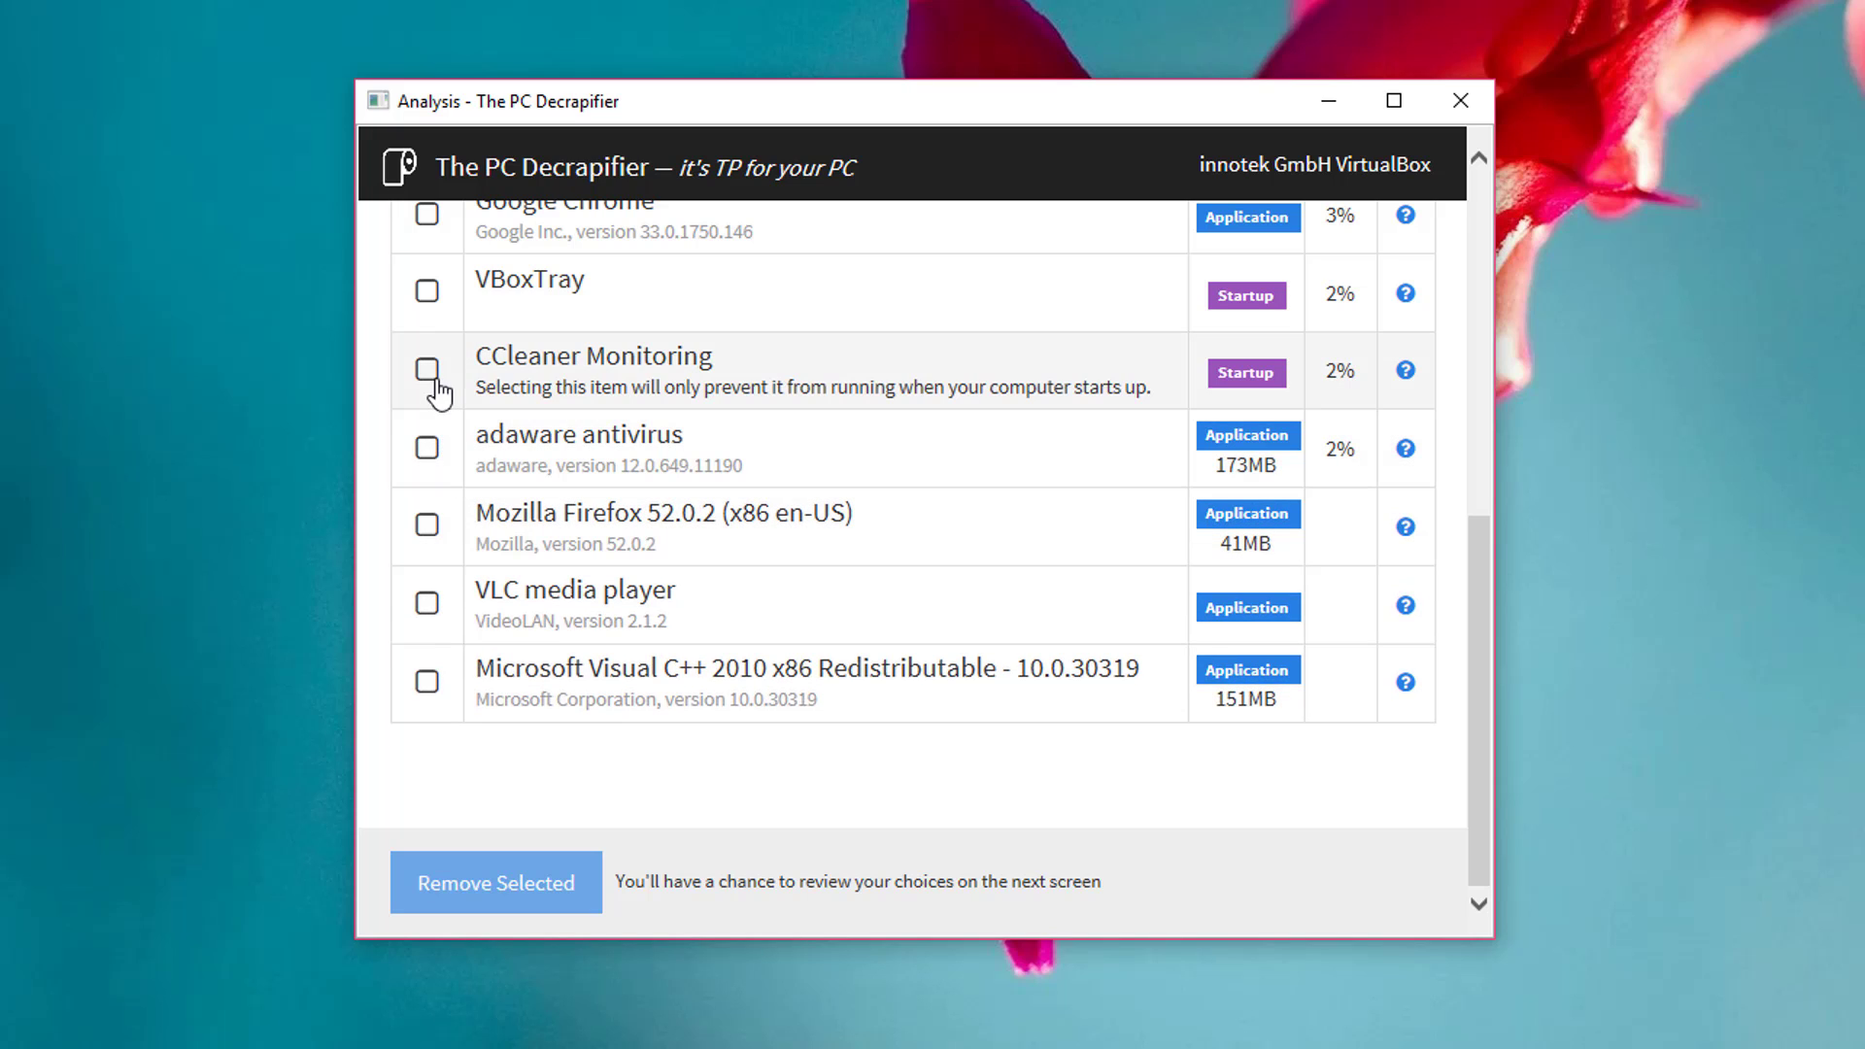
{"action": "scroll", "coordinate": [442, 303], "scroll_direction": "up", "scroll_amount": 1}
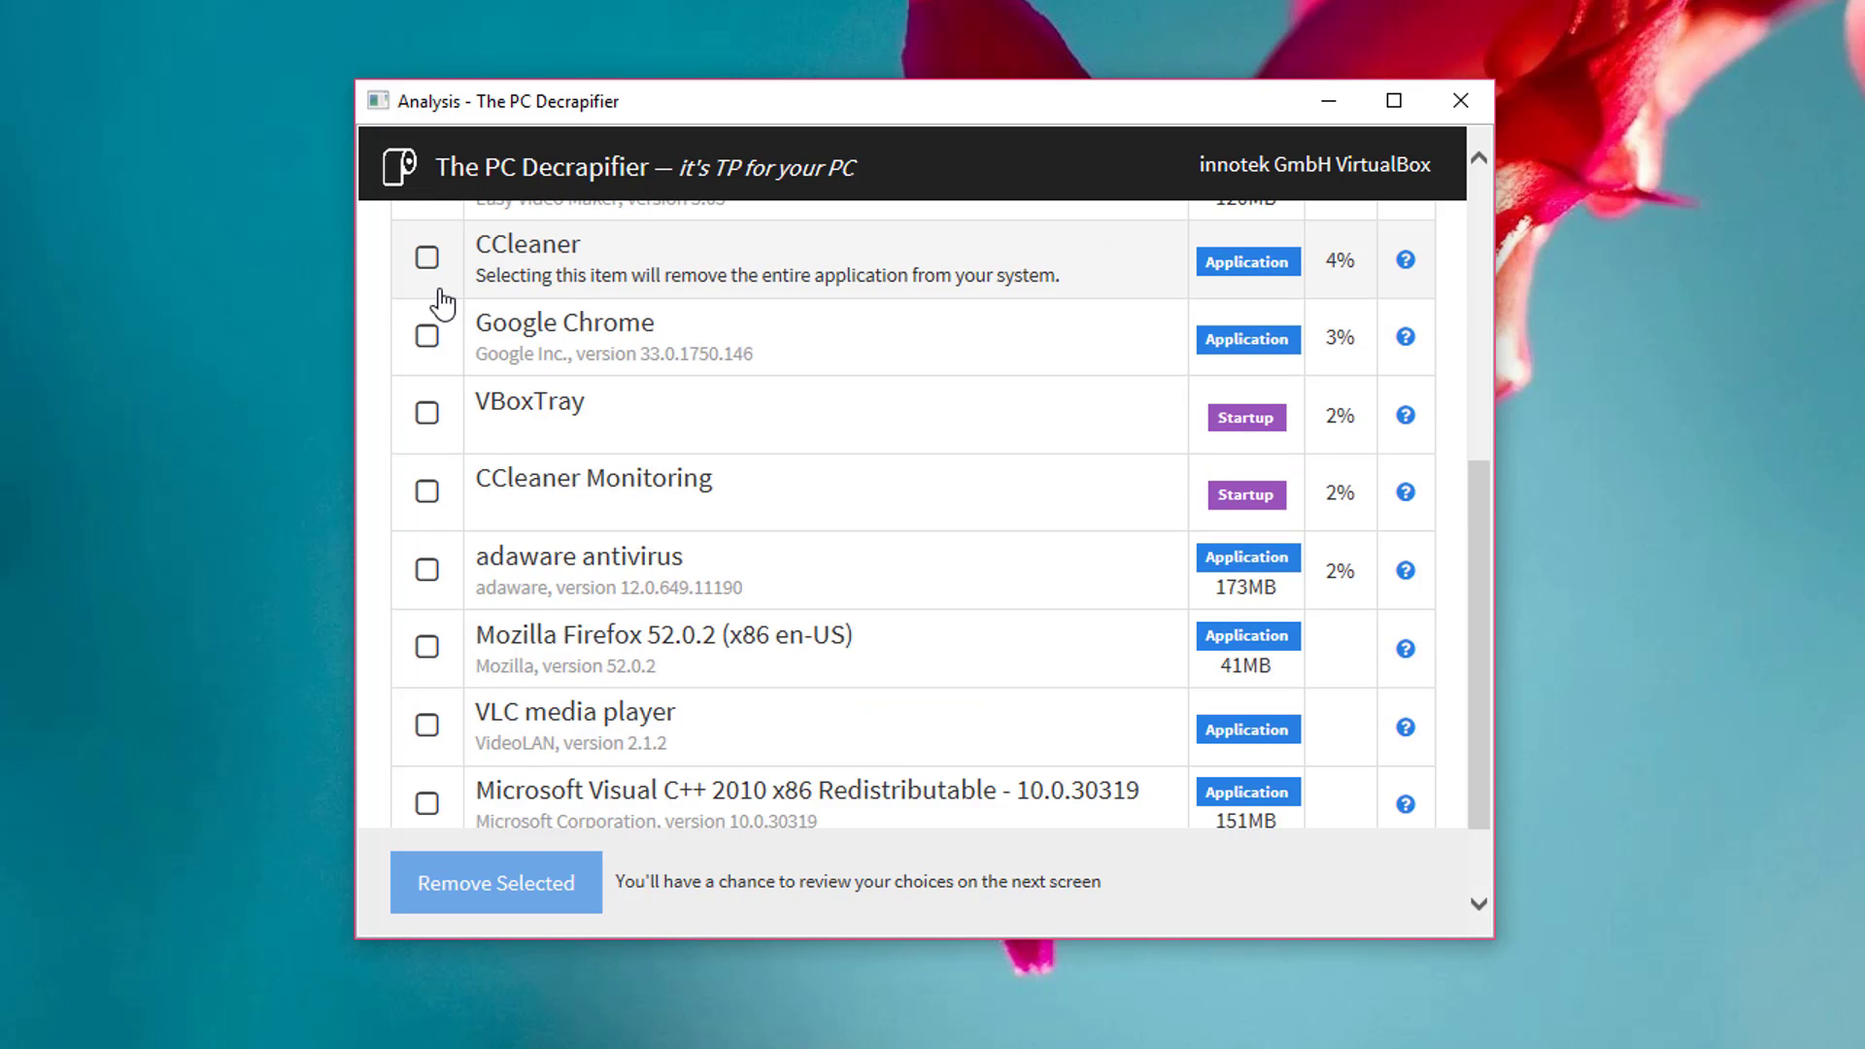
{"action": "scroll", "coordinate": [441, 303], "scroll_direction": "up", "scroll_amount": 1}
{"action": "scroll", "coordinate": [432, 350], "scroll_direction": "up", "scroll_amount": 1}
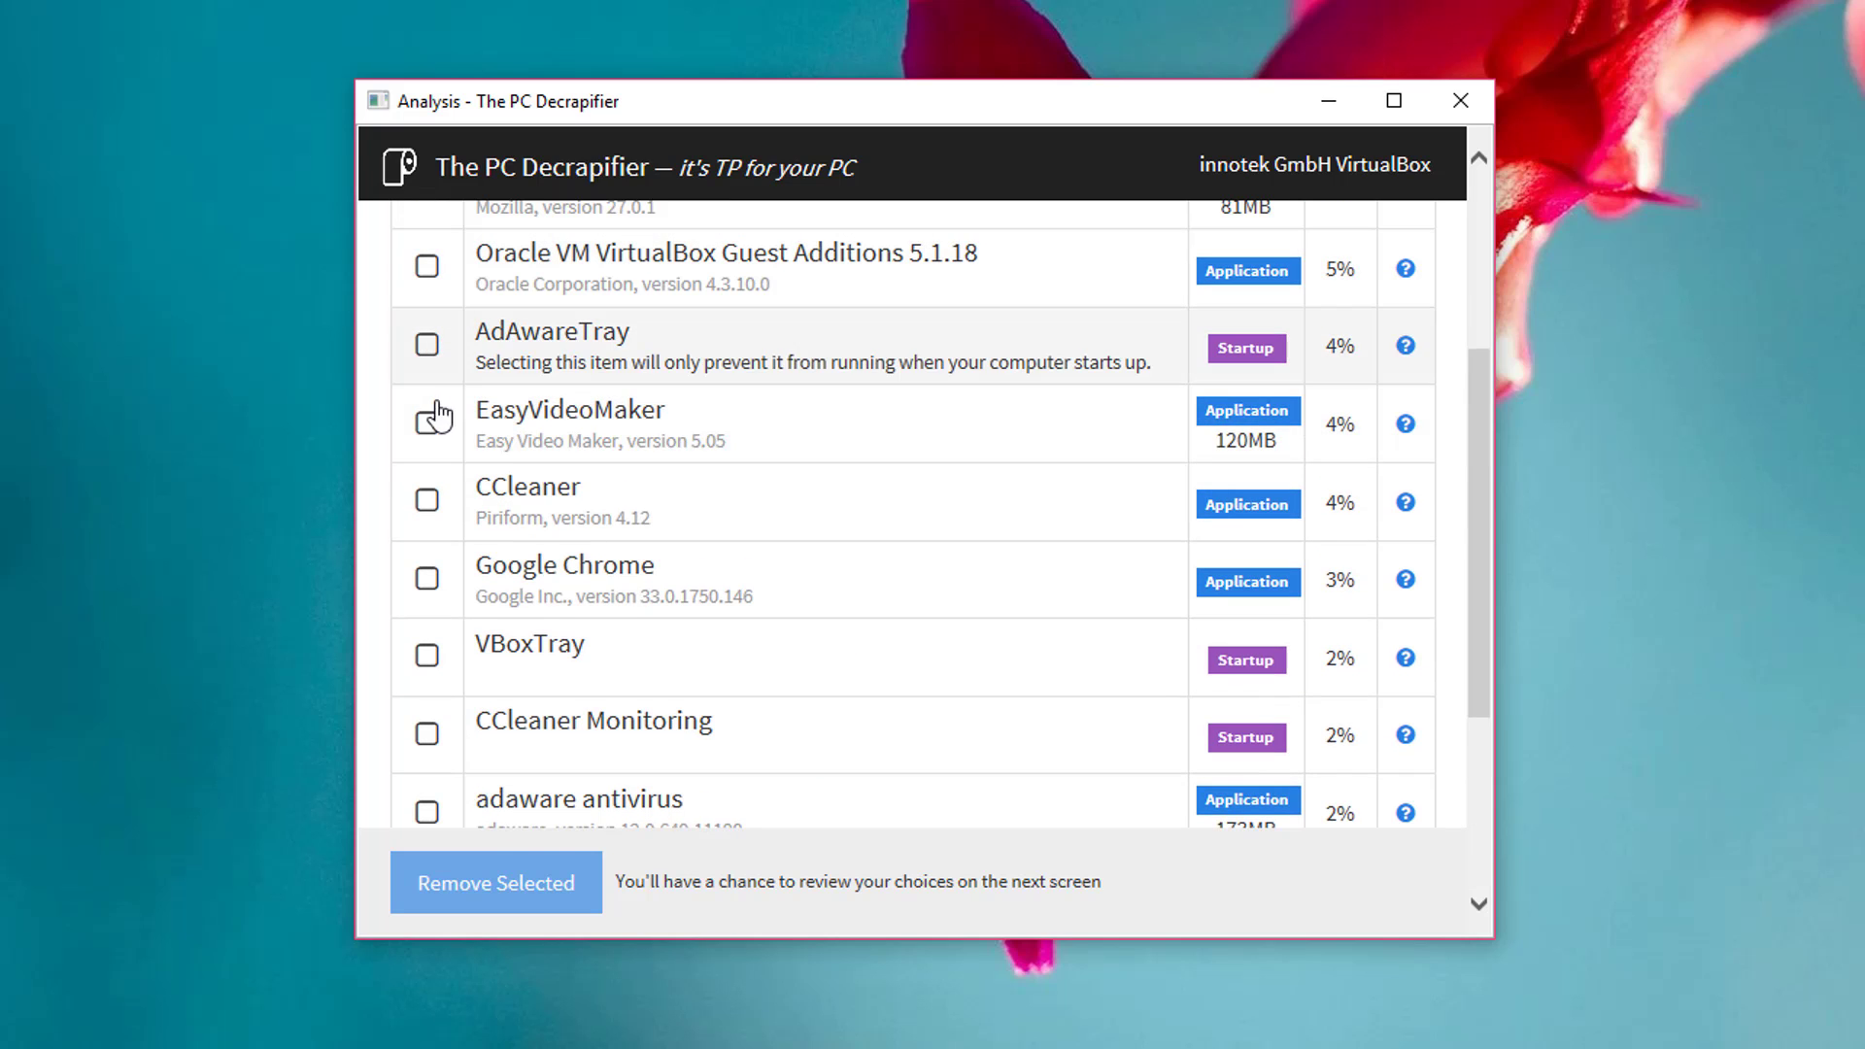
{"action": "scroll", "coordinate": [446, 371], "scroll_direction": "up", "scroll_amount": 2}
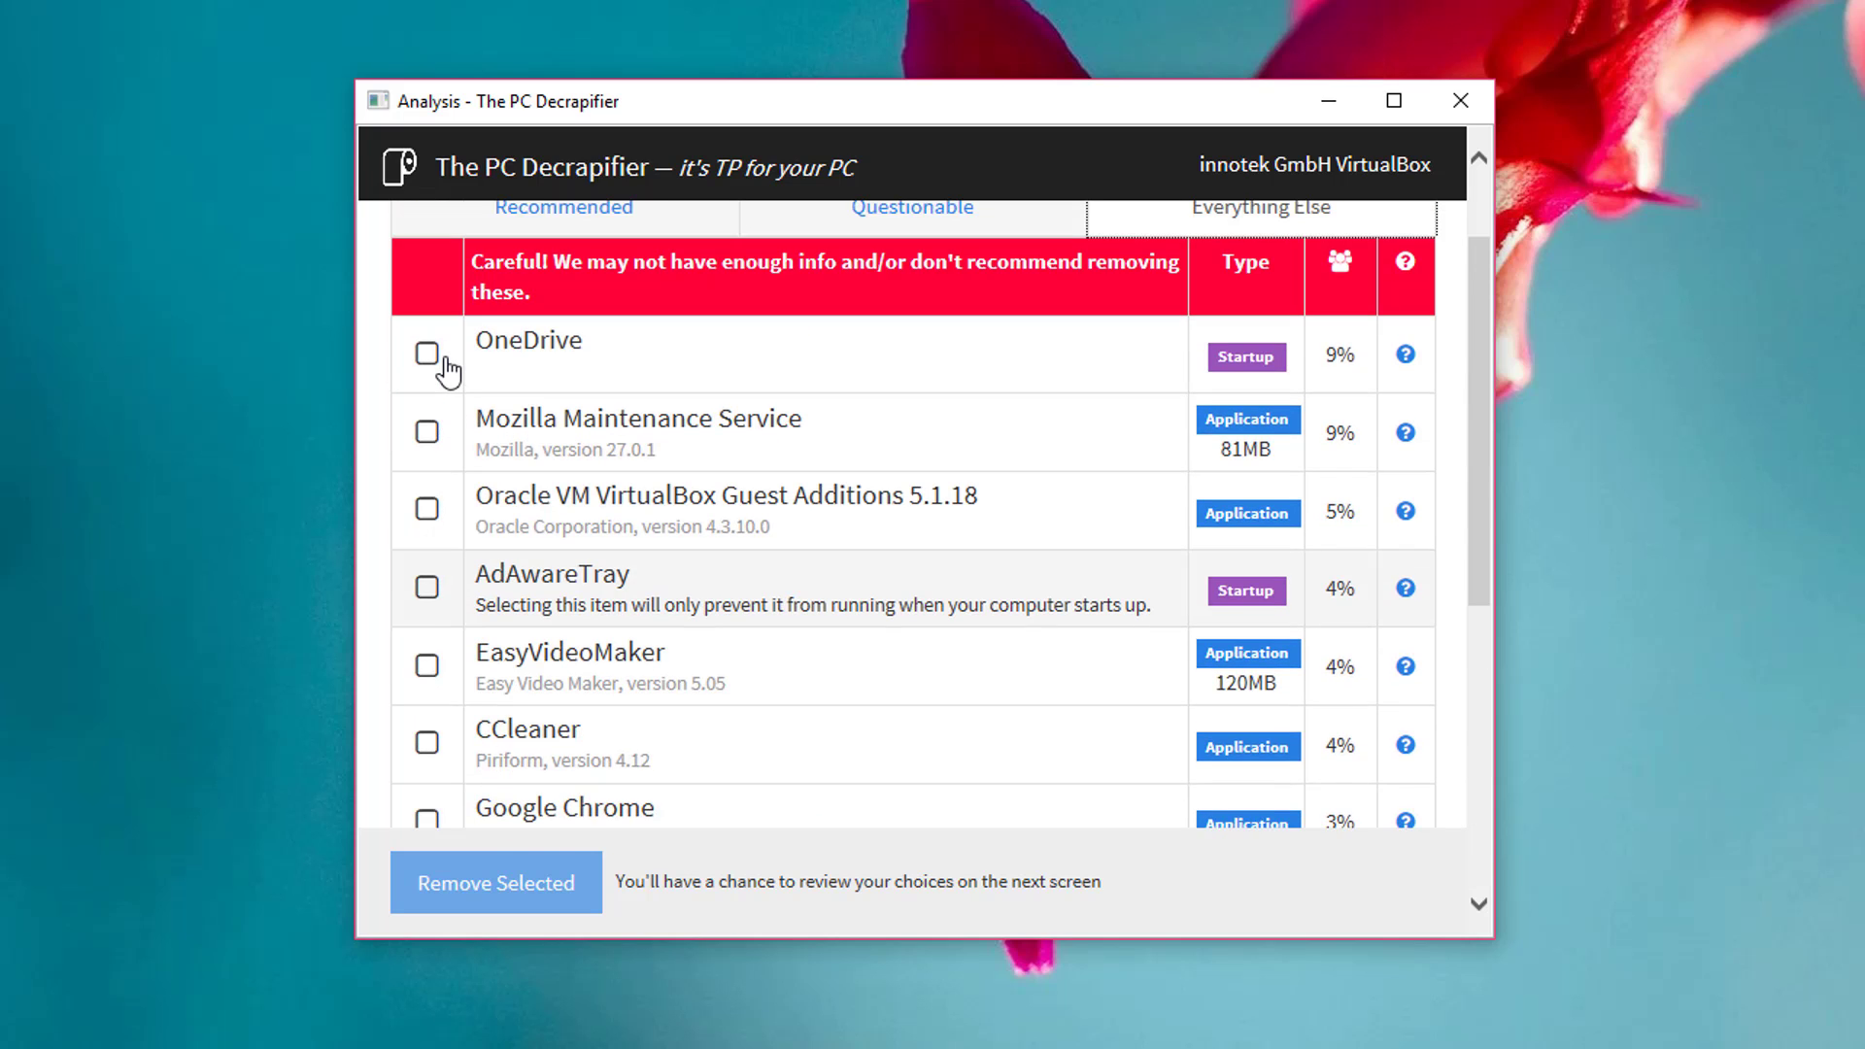
{"action": "scroll", "coordinate": [594, 707], "scroll_direction": "up", "scroll_amount": 1}
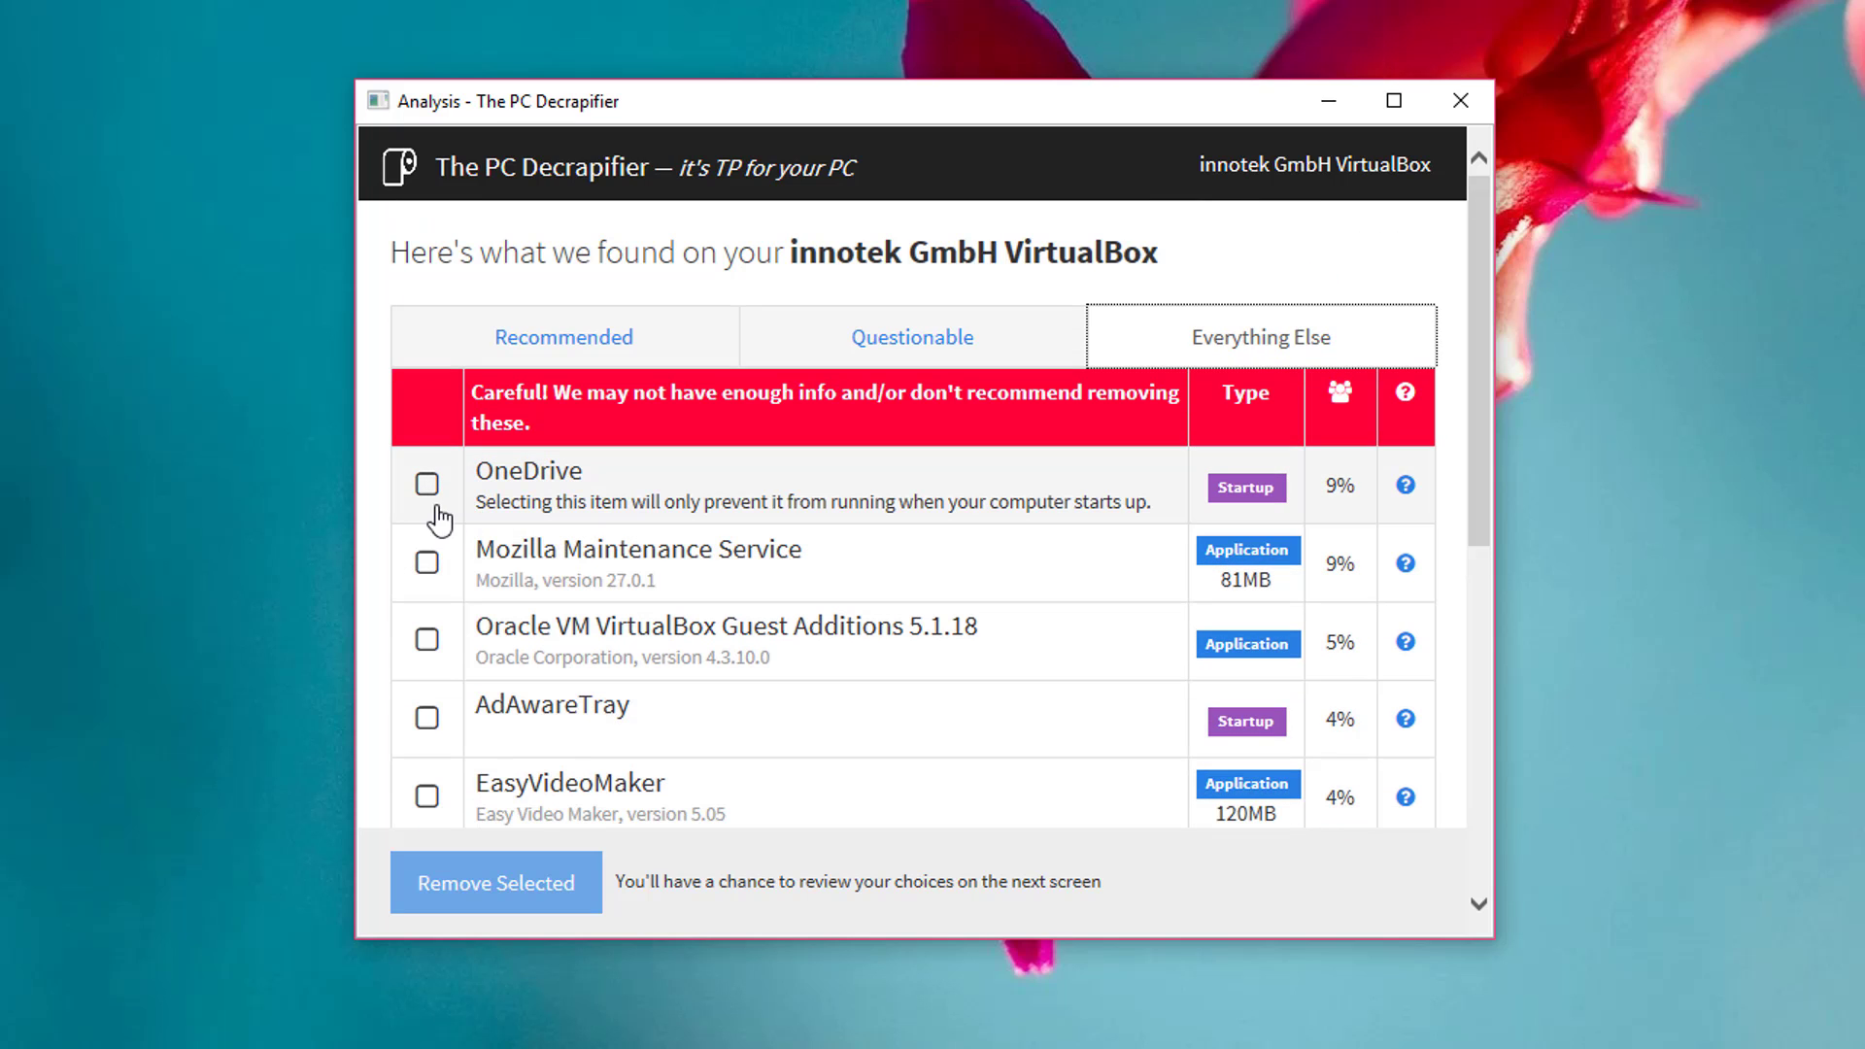
{"action": "left_click", "coordinate": [430, 496]}
{"action": "left_click", "coordinate": [430, 648]}
{"action": "left_click", "coordinate": [429, 642]}
{"action": "left_click", "coordinate": [429, 572]}
{"action": "left_click", "coordinate": [428, 720]}
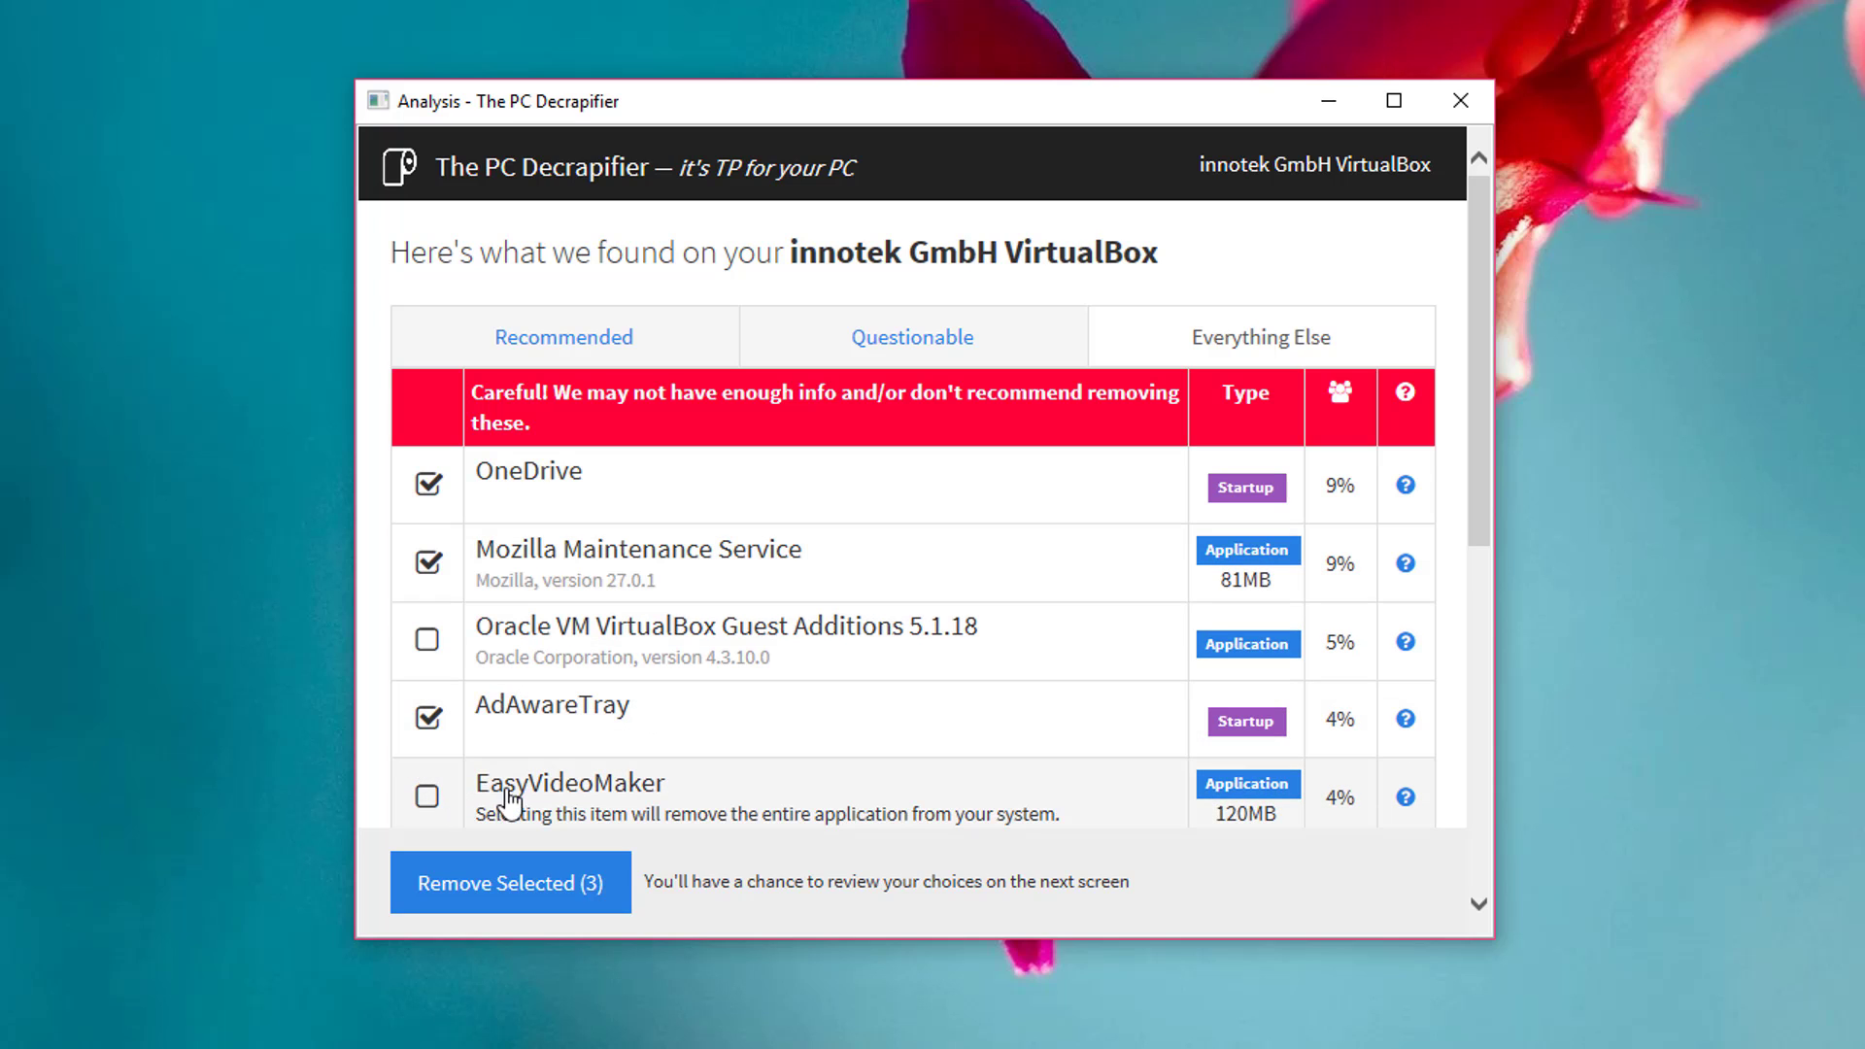
Step: Mark EasyVideoMaker, adaware antivirus, VLC and Firefox, then submit all seven for removal
{"action": "left_click", "coordinate": [547, 787]}
{"action": "scroll", "coordinate": [568, 765], "scroll_direction": "down", "scroll_amount": 1}
{"action": "scroll", "coordinate": [437, 794], "scroll_direction": "down", "scroll_amount": 2}
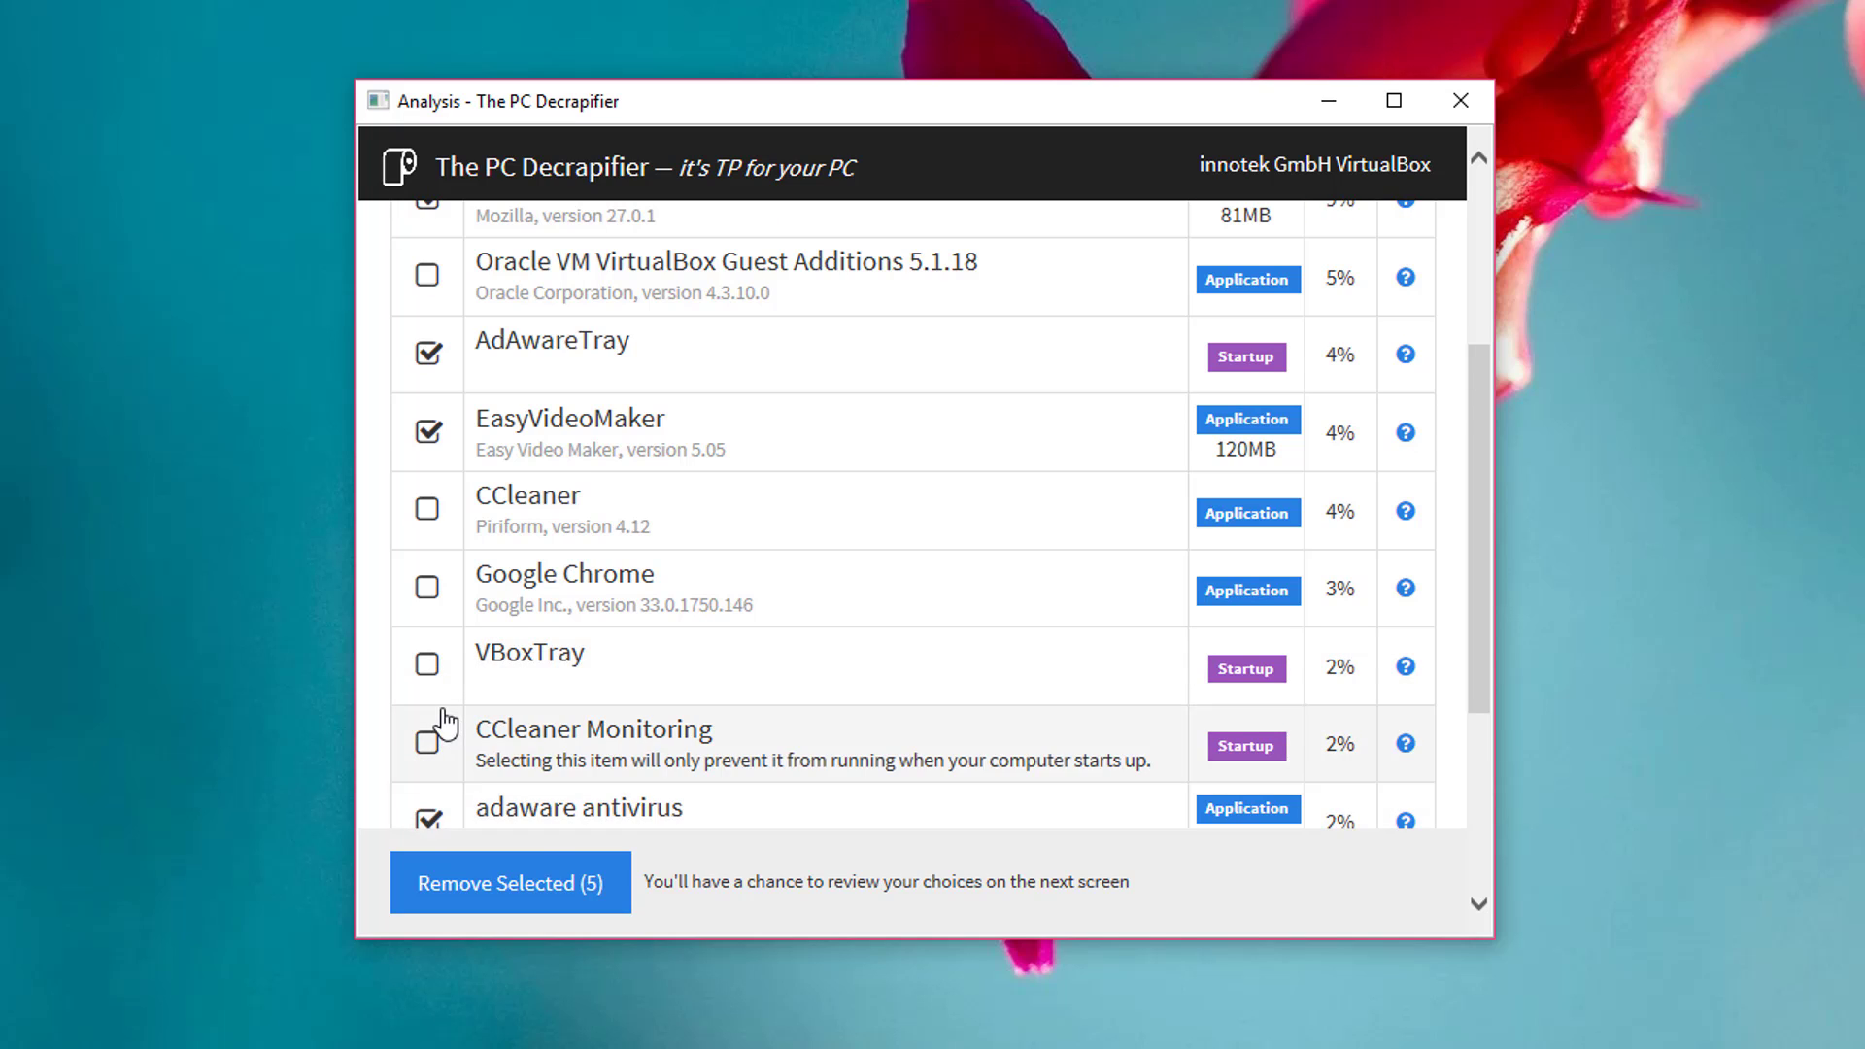
{"action": "left_click", "coordinate": [427, 826]}
{"action": "scroll", "coordinate": [438, 728], "scroll_direction": "down", "scroll_amount": 1}
{"action": "scroll", "coordinate": [445, 730], "scroll_direction": "down", "scroll_amount": 2}
{"action": "left_click", "coordinate": [427, 735]}
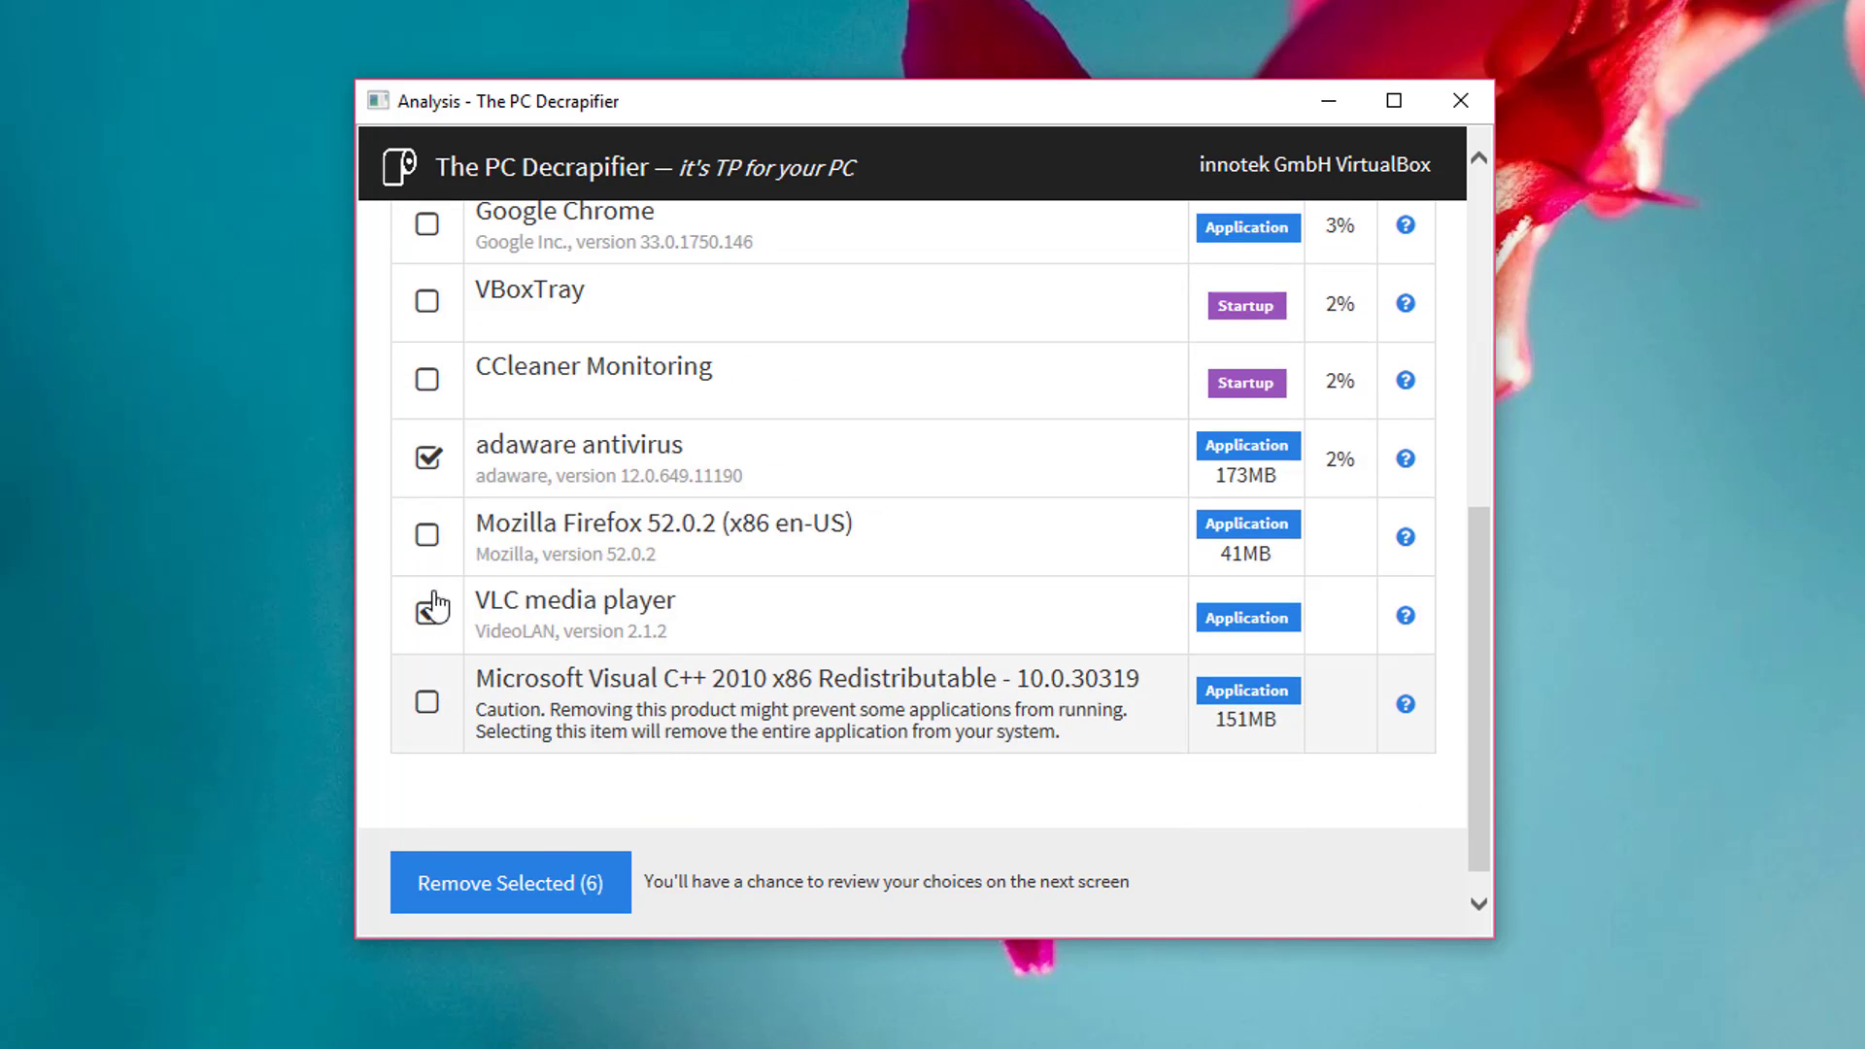
{"action": "left_click", "coordinate": [427, 536]}
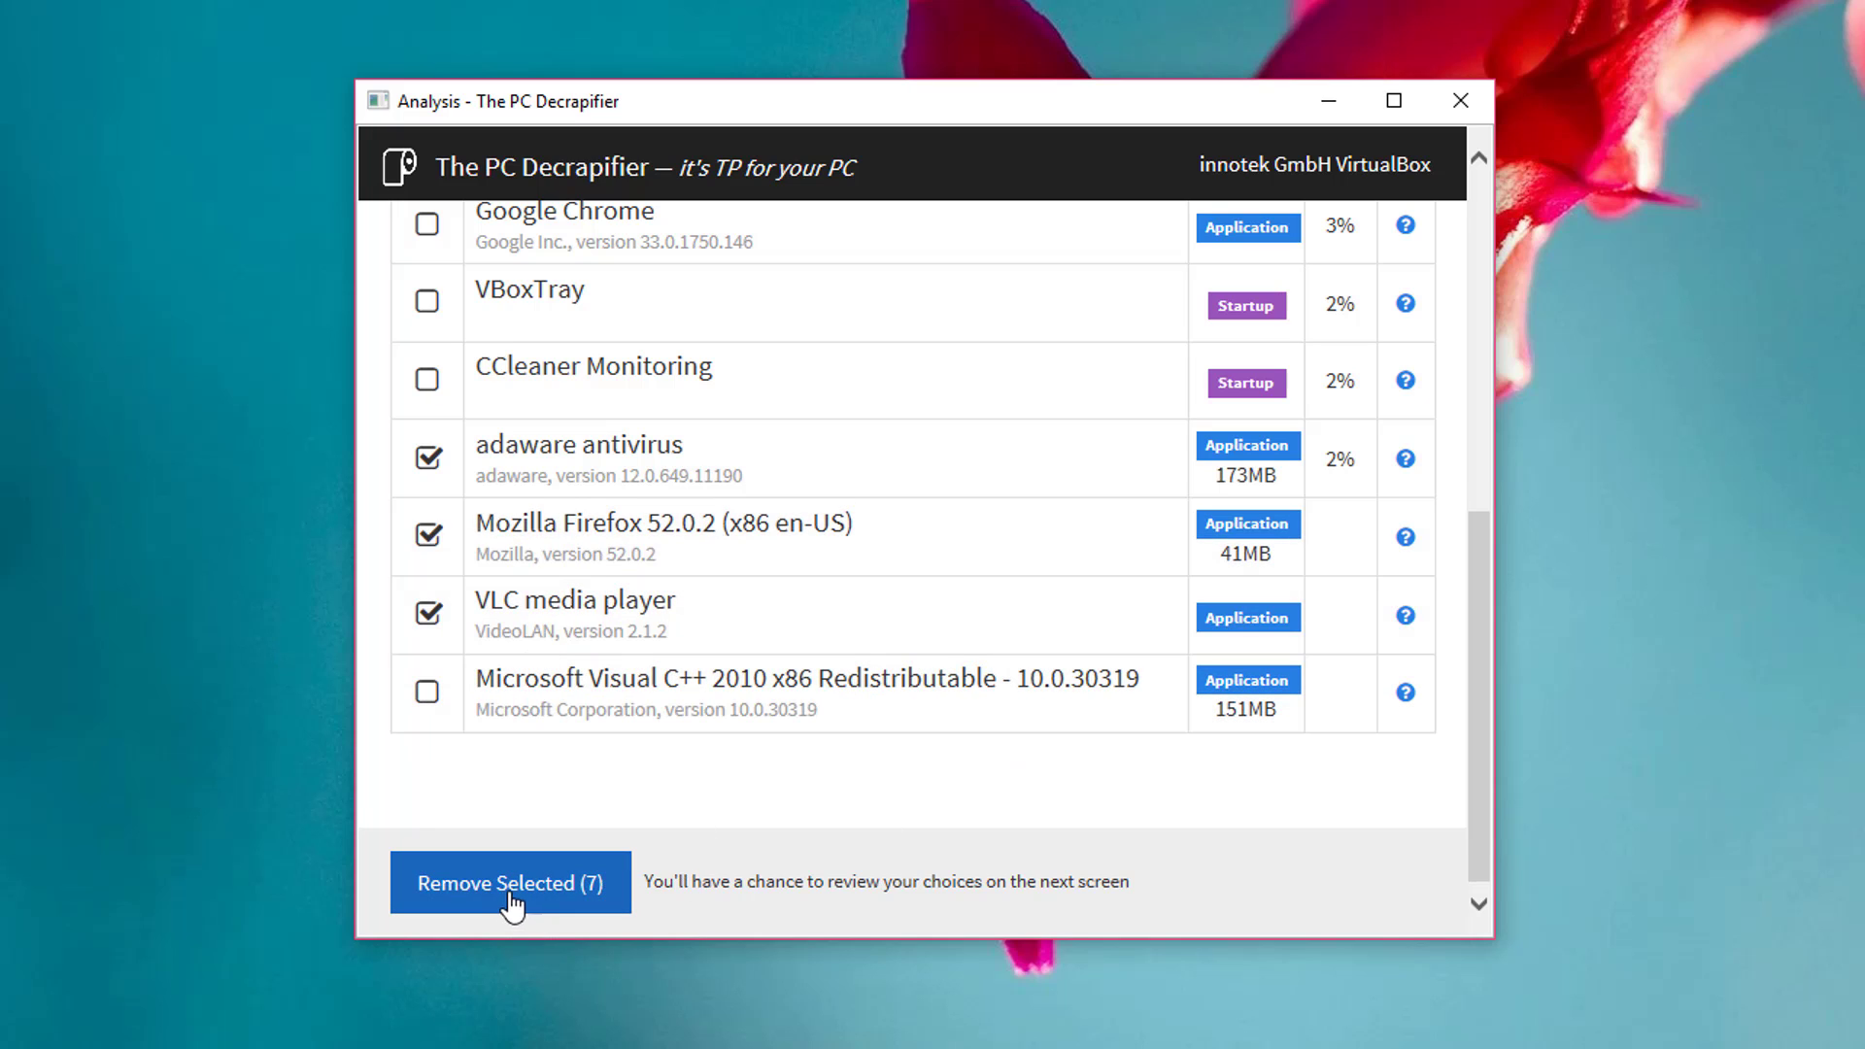
{"action": "scroll", "coordinate": [792, 646], "scroll_direction": "up", "scroll_amount": 3}
{"action": "scroll", "coordinate": [854, 687], "scroll_direction": "up", "scroll_amount": 3}
{"action": "scroll", "coordinate": [601, 583], "scroll_direction": "down", "scroll_amount": 5}
{"action": "scroll", "coordinate": [569, 628], "scroll_direction": "down", "scroll_amount": 1}
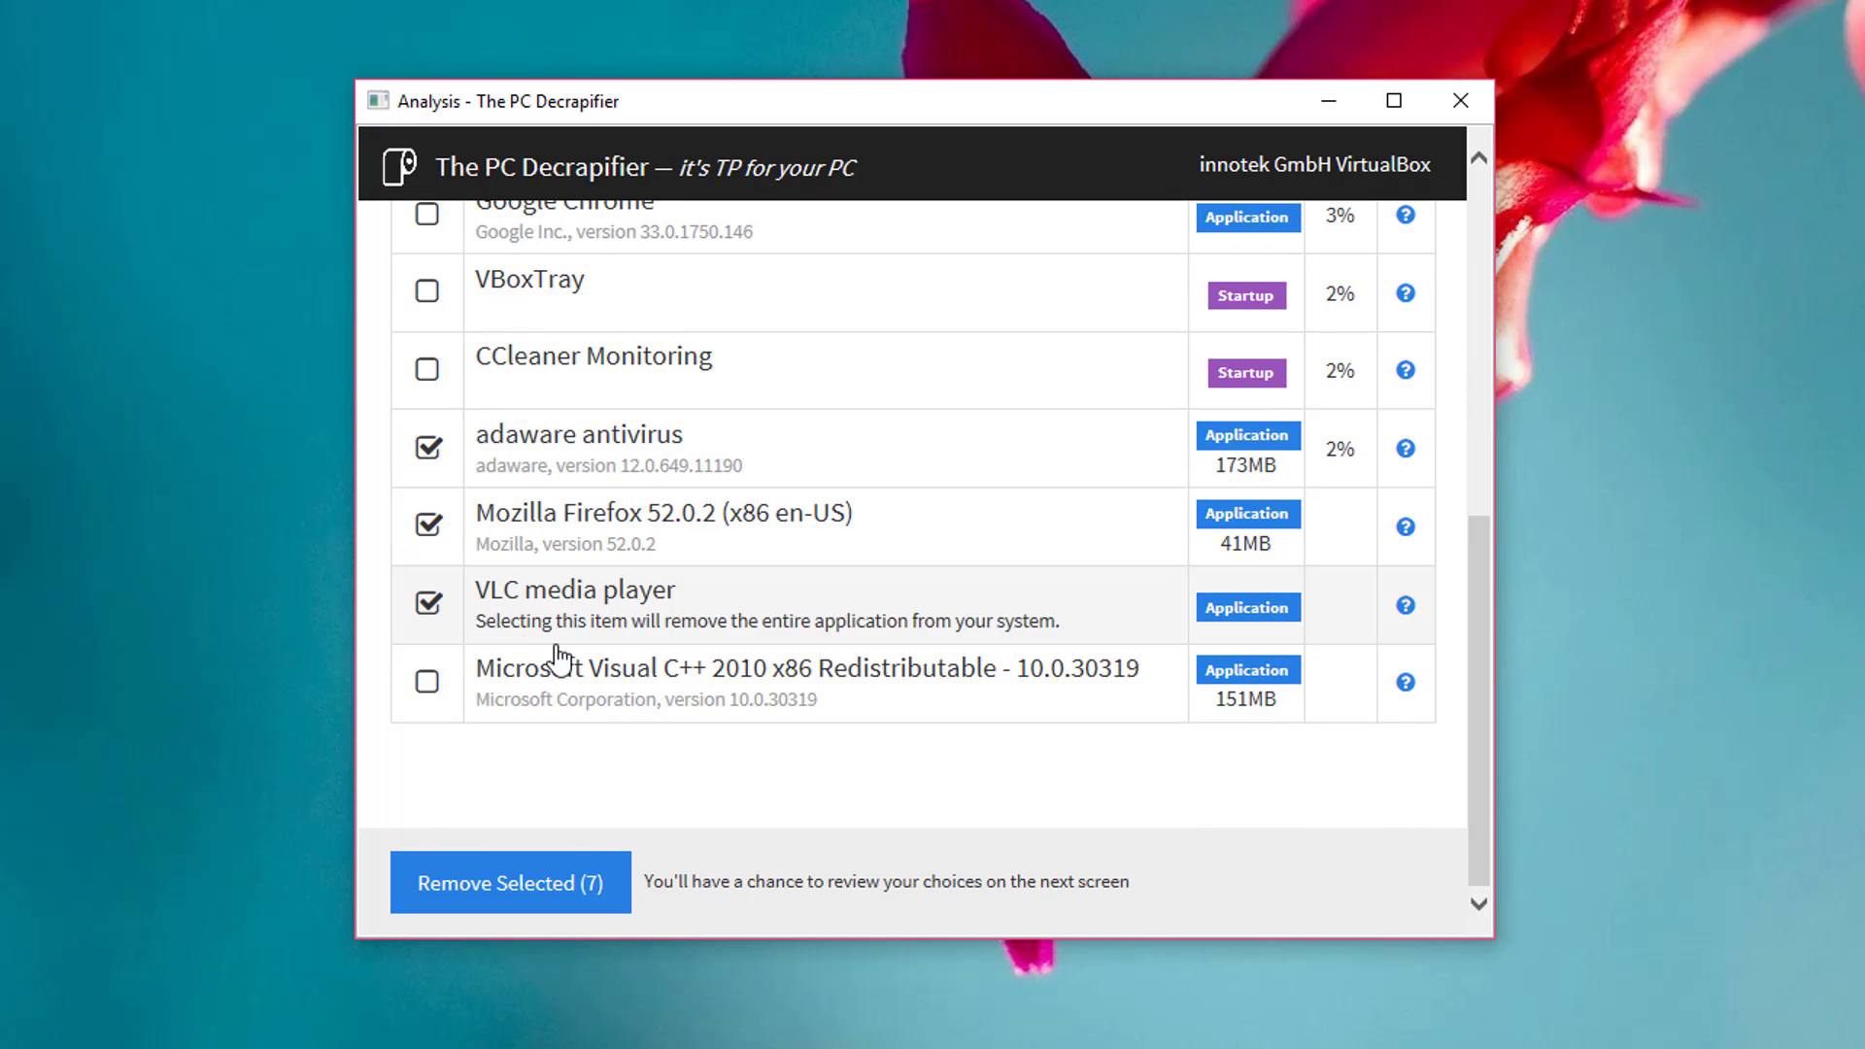
{"action": "left_click", "coordinate": [530, 897]}
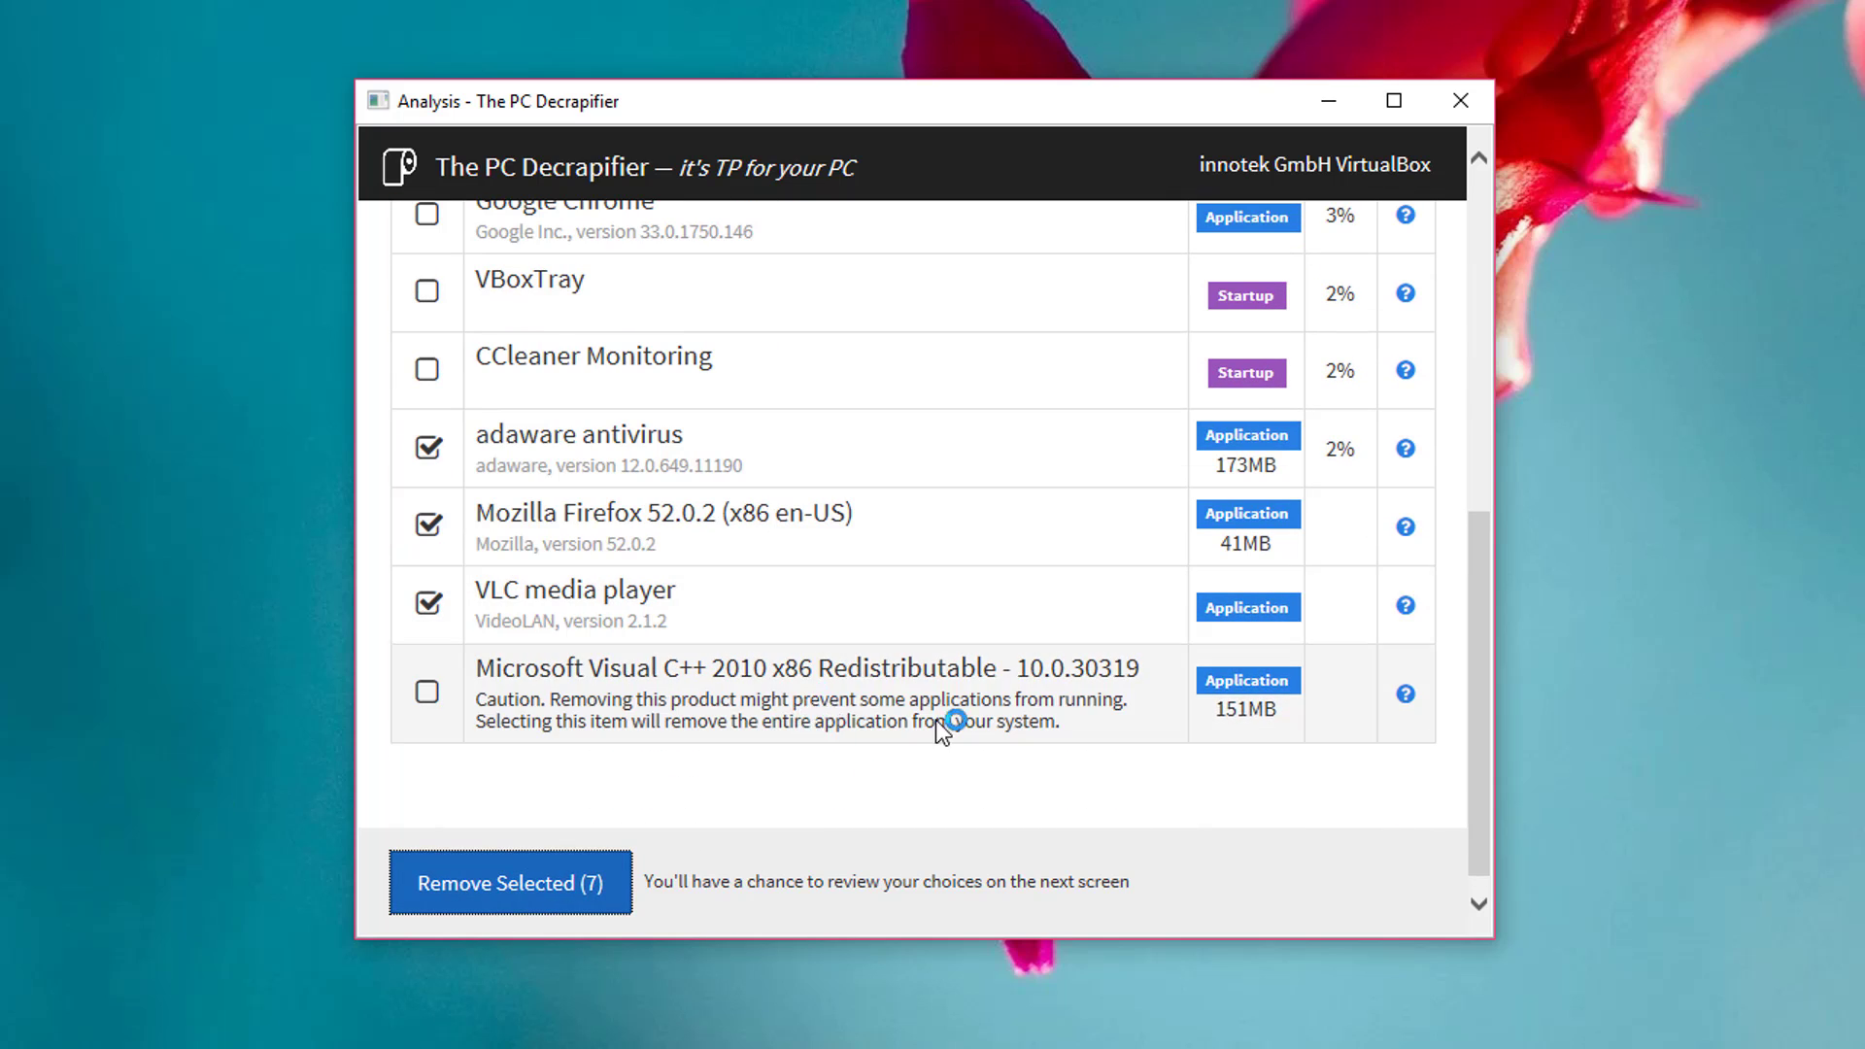
{"action": "scroll", "coordinate": [606, 463], "scroll_direction": "up", "scroll_amount": 3}
{"action": "scroll", "coordinate": [601, 461], "scroll_direction": "up", "scroll_amount": 3}
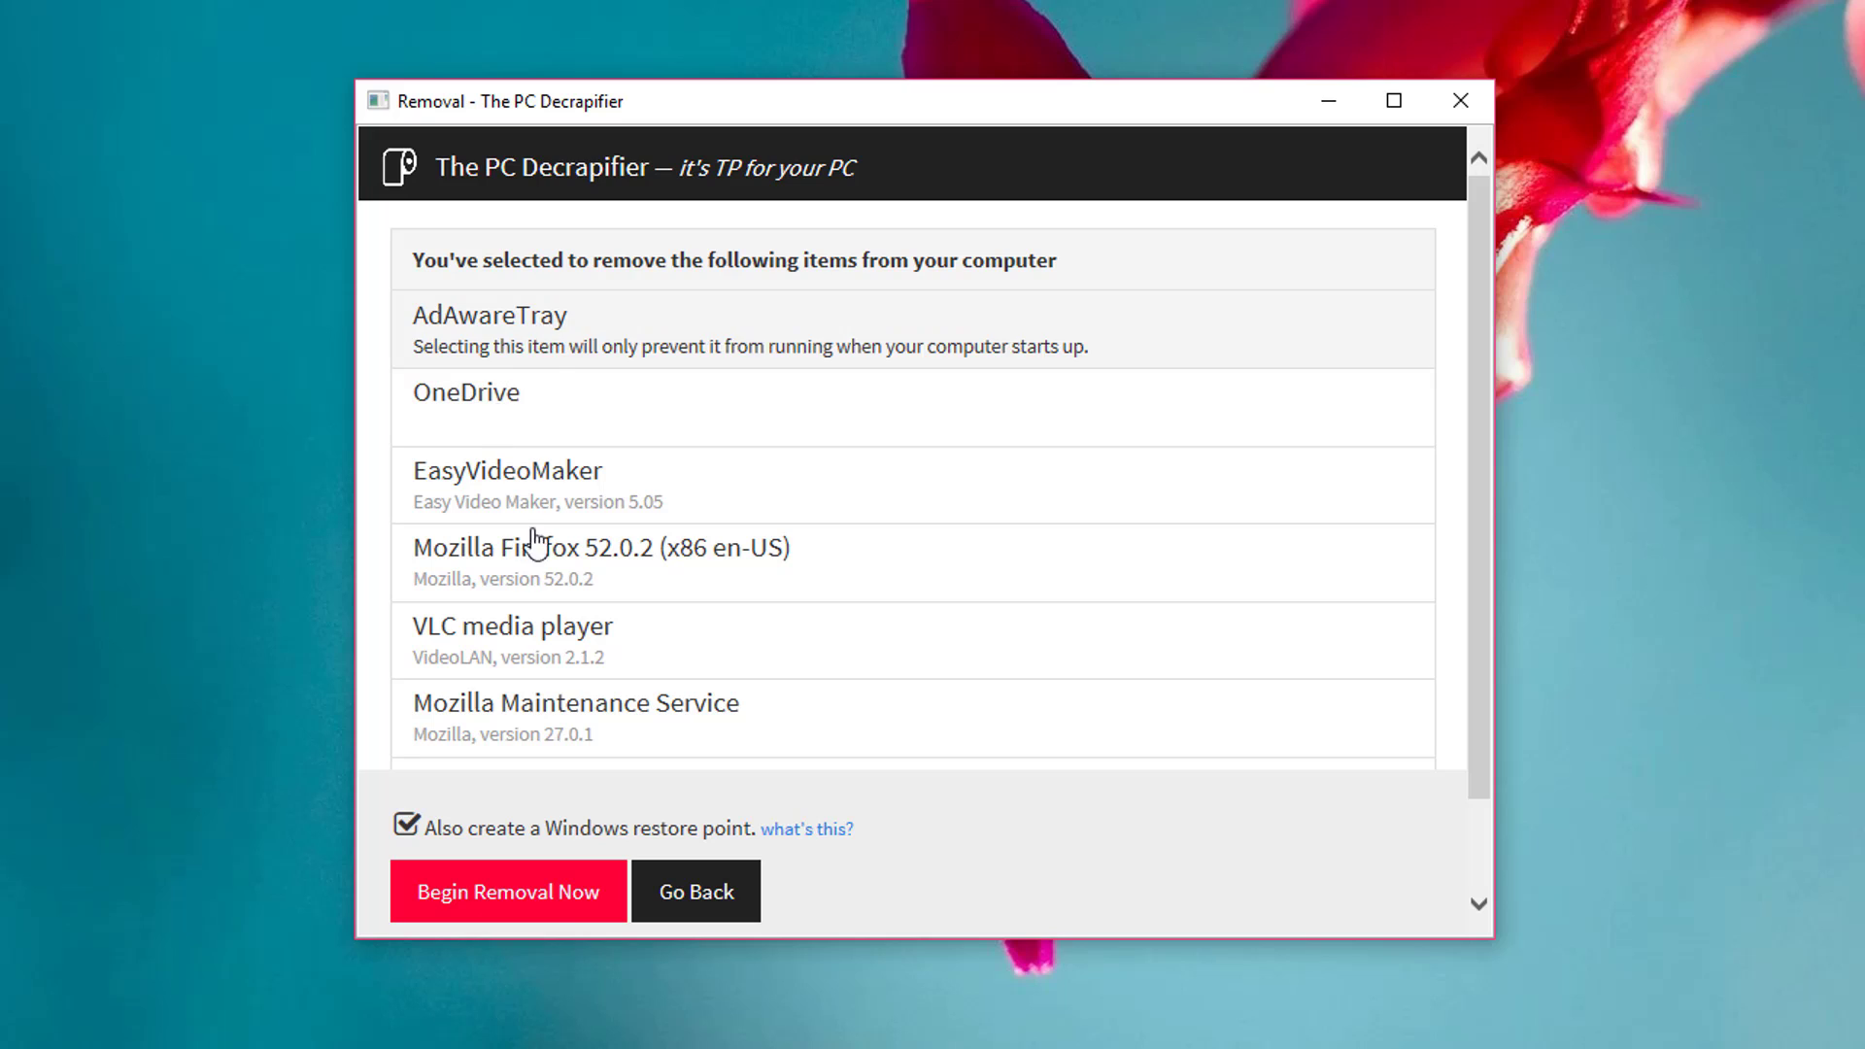
Step: Begin removing the seven programs with a Windows restore point enabled
{"action": "left_click", "coordinate": [474, 907]}
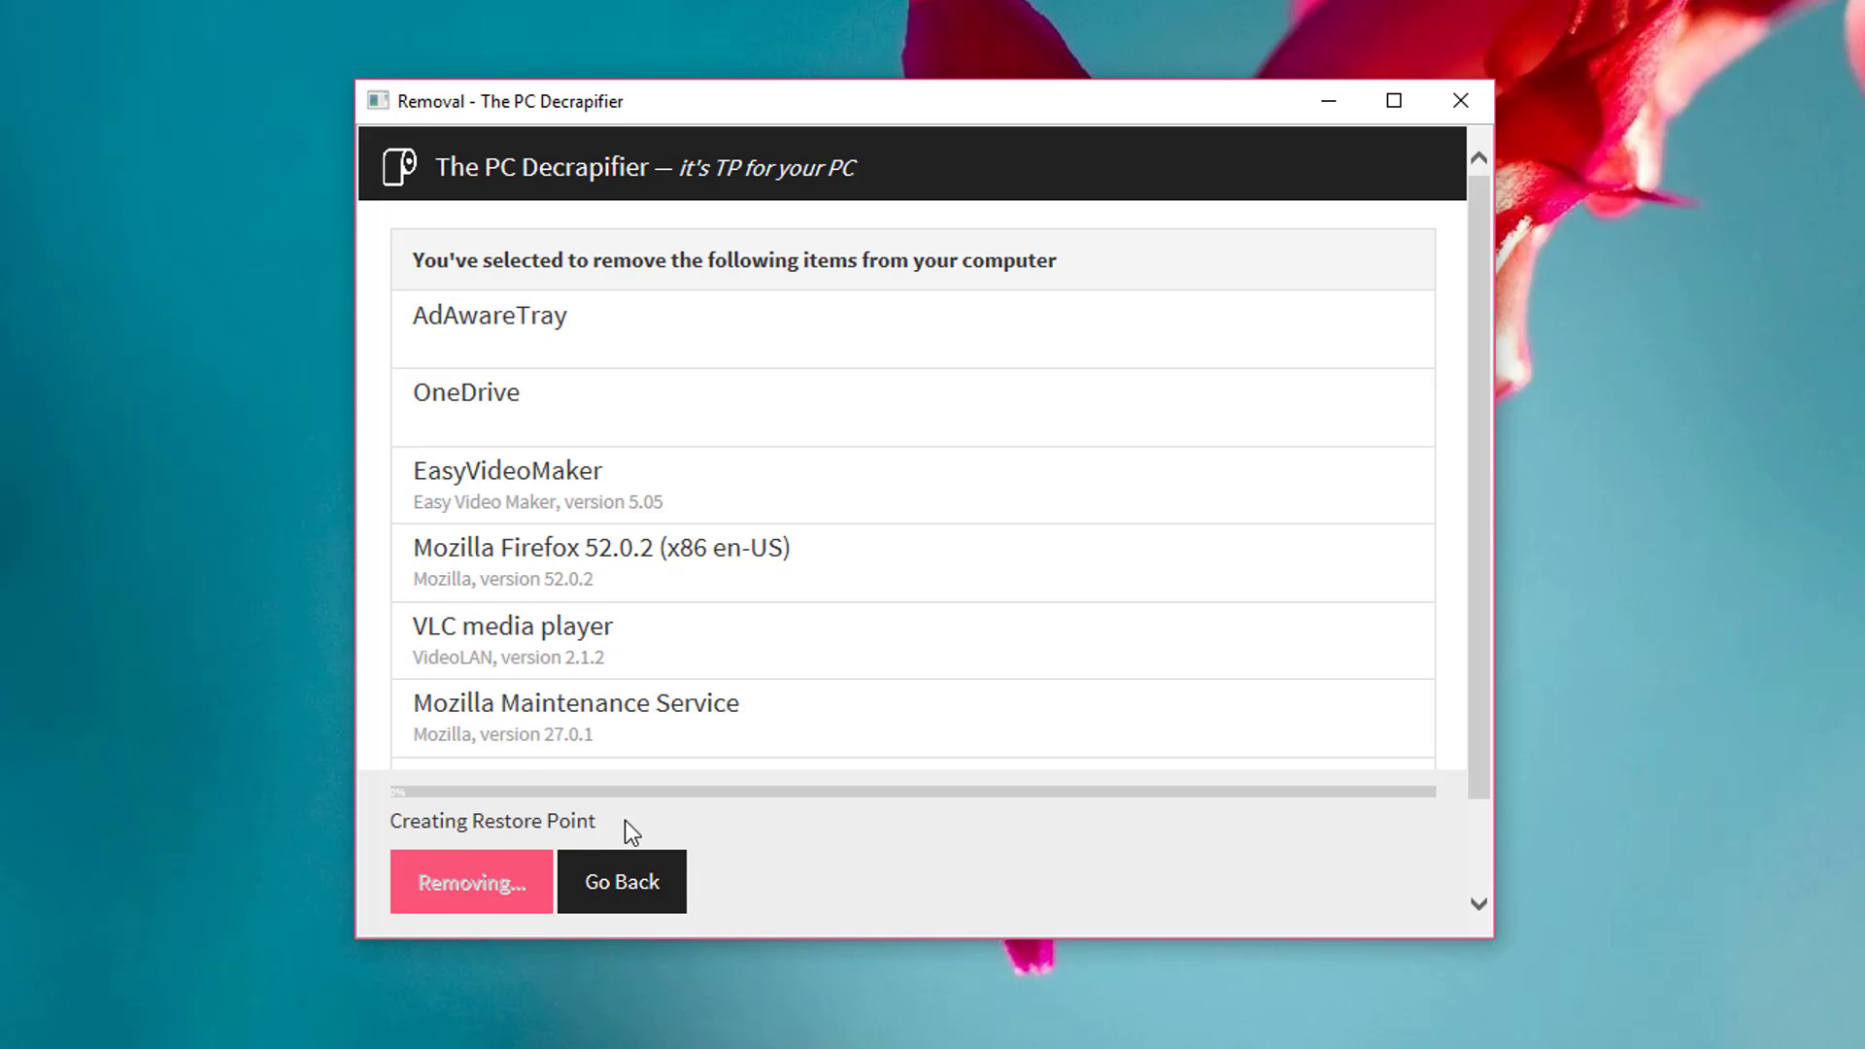
{"action": "scroll", "coordinate": [631, 758], "scroll_direction": "down", "scroll_amount": 1}
{"action": "scroll", "coordinate": [633, 658], "scroll_direction": "down", "scroll_amount": 1}
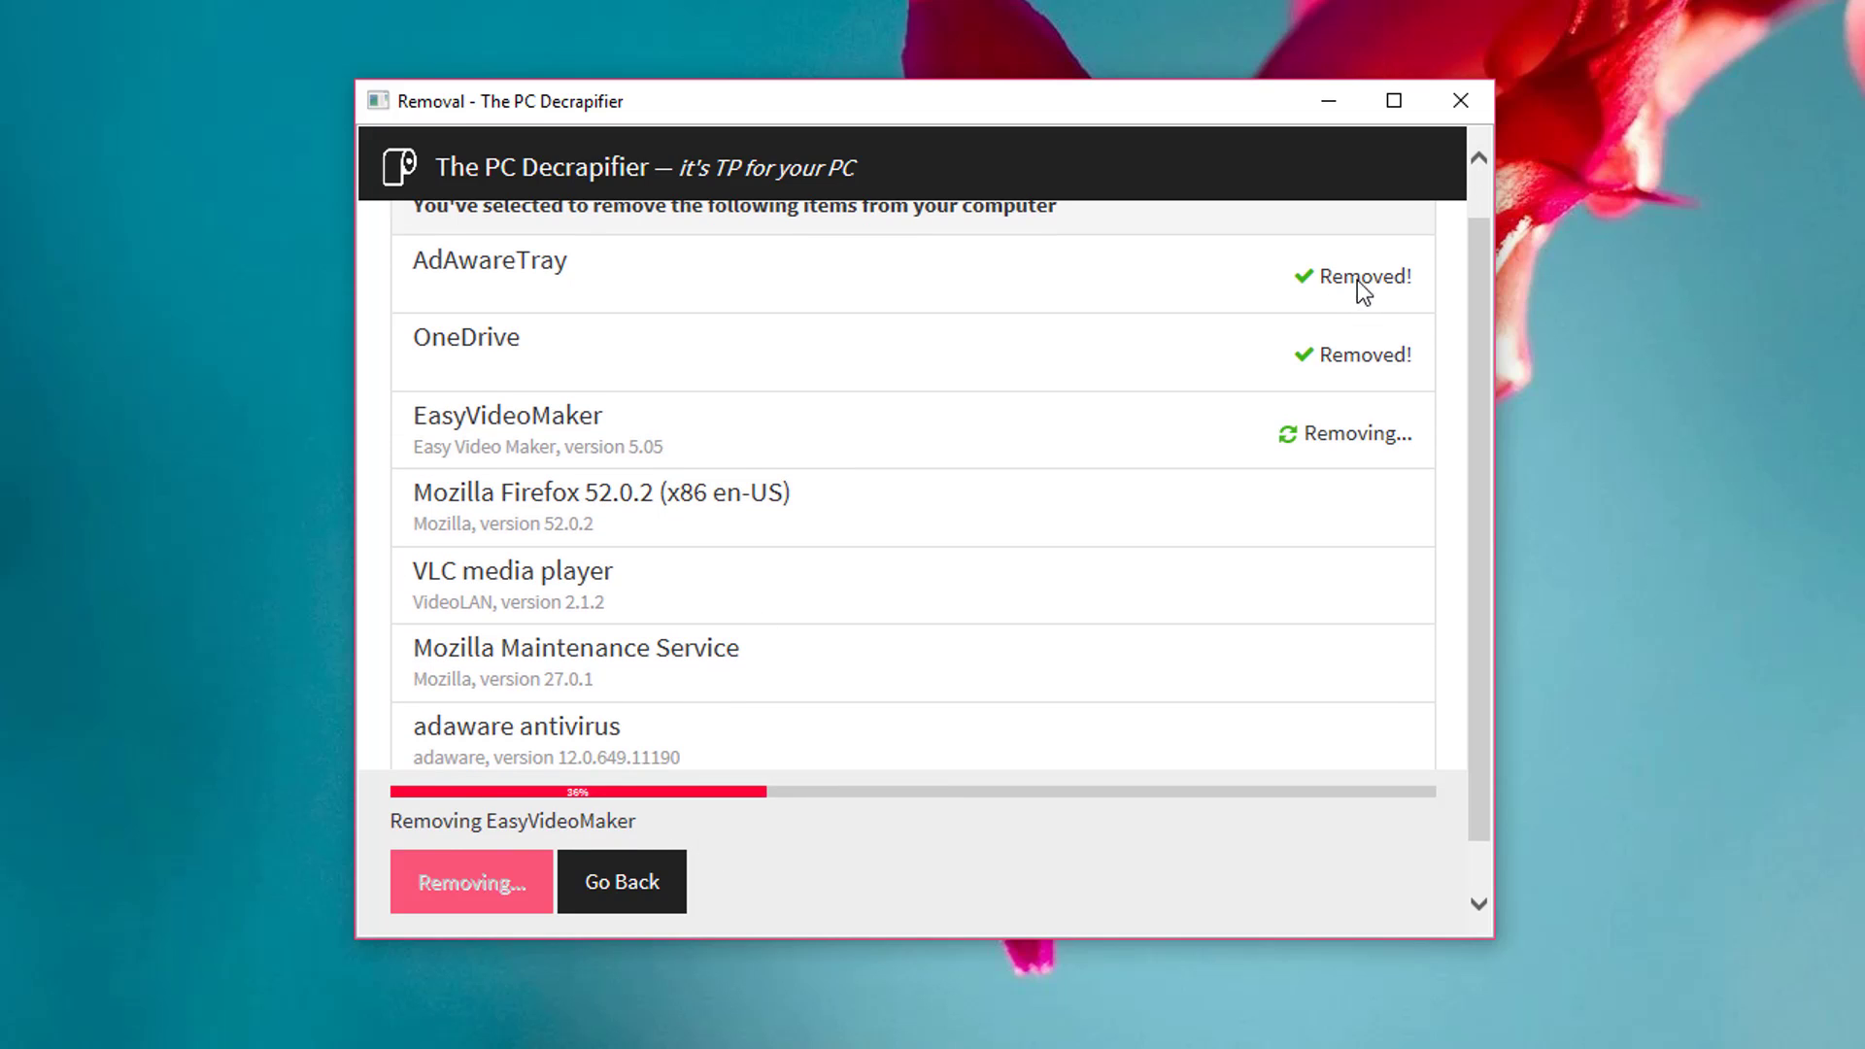
{"action": "scroll", "coordinate": [1355, 285], "scroll_direction": "down", "scroll_amount": 1}
{"action": "scroll", "coordinate": [459, 400], "scroll_direction": "down", "scroll_amount": 1}
{"action": "scroll", "coordinate": [558, 399], "scroll_direction": "down", "scroll_amount": 1}
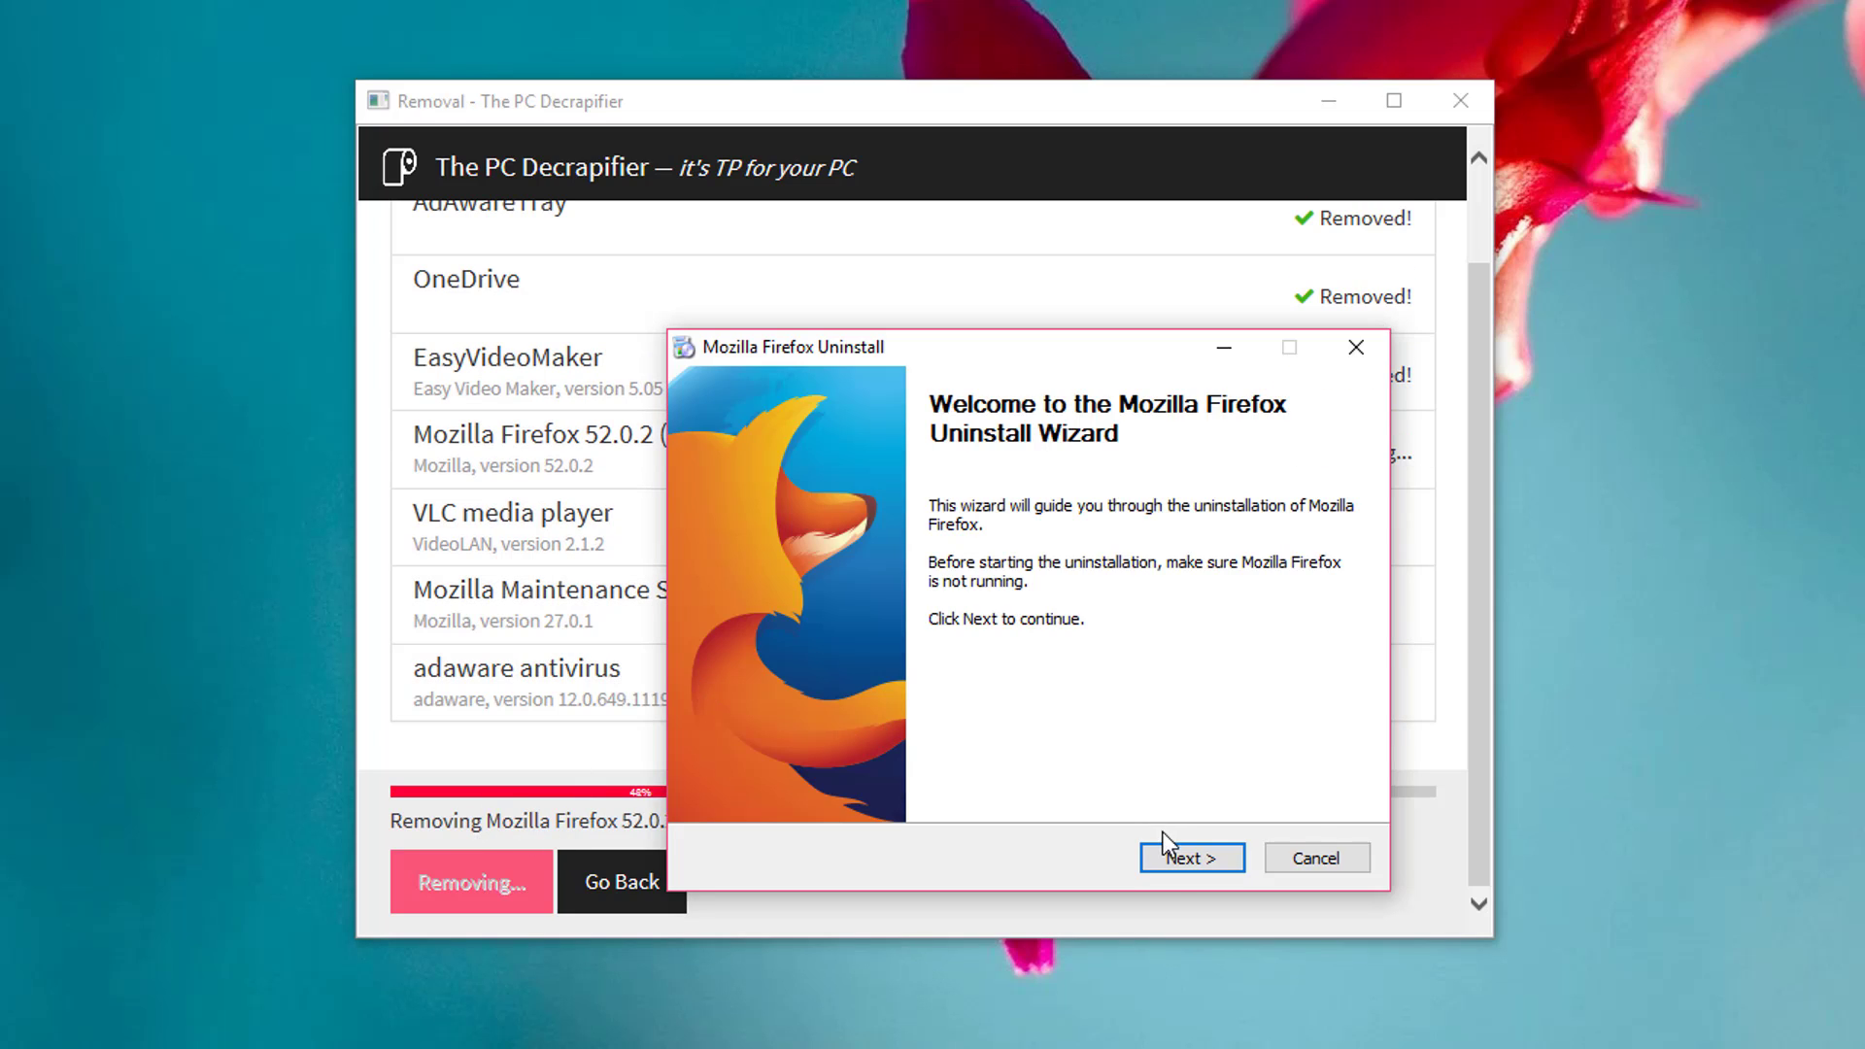
Step: Run the Firefox and VLC media player uninstall wizards through to Finish
{"action": "left_click", "coordinate": [1176, 854]}
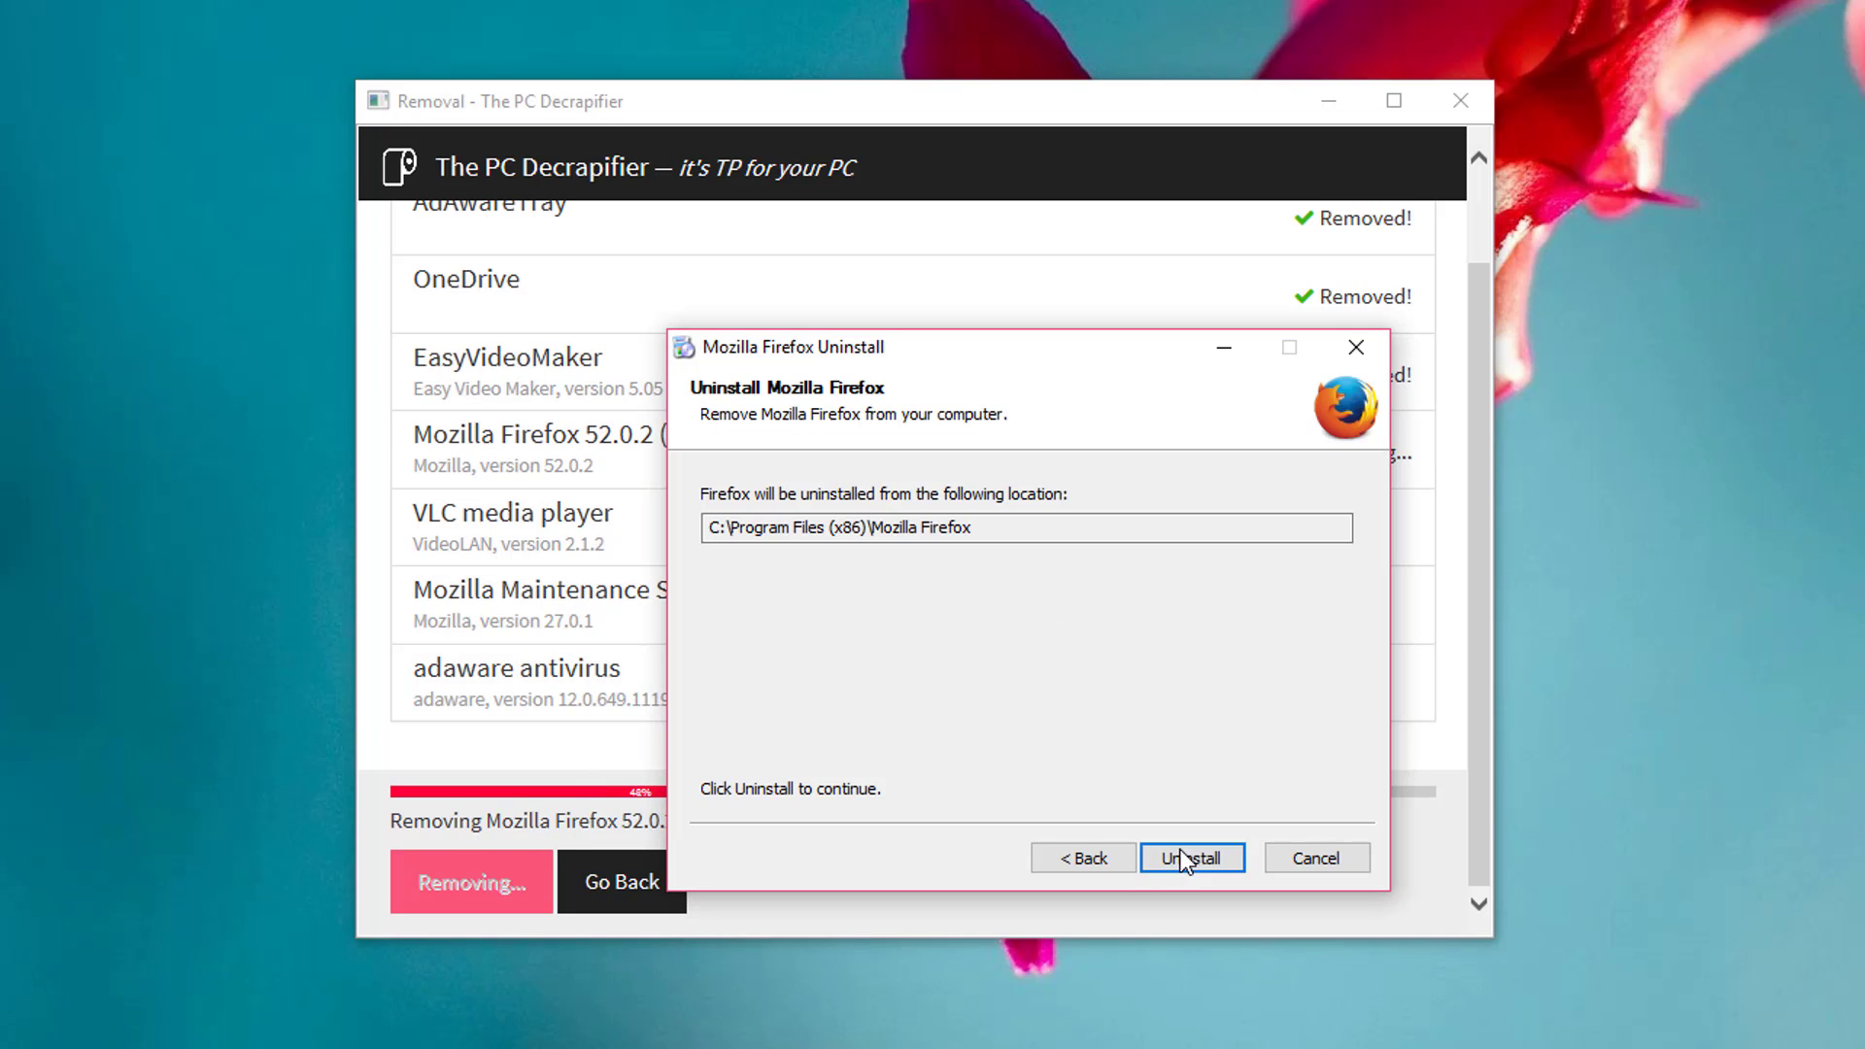
{"action": "left_click", "coordinate": [1197, 855]}
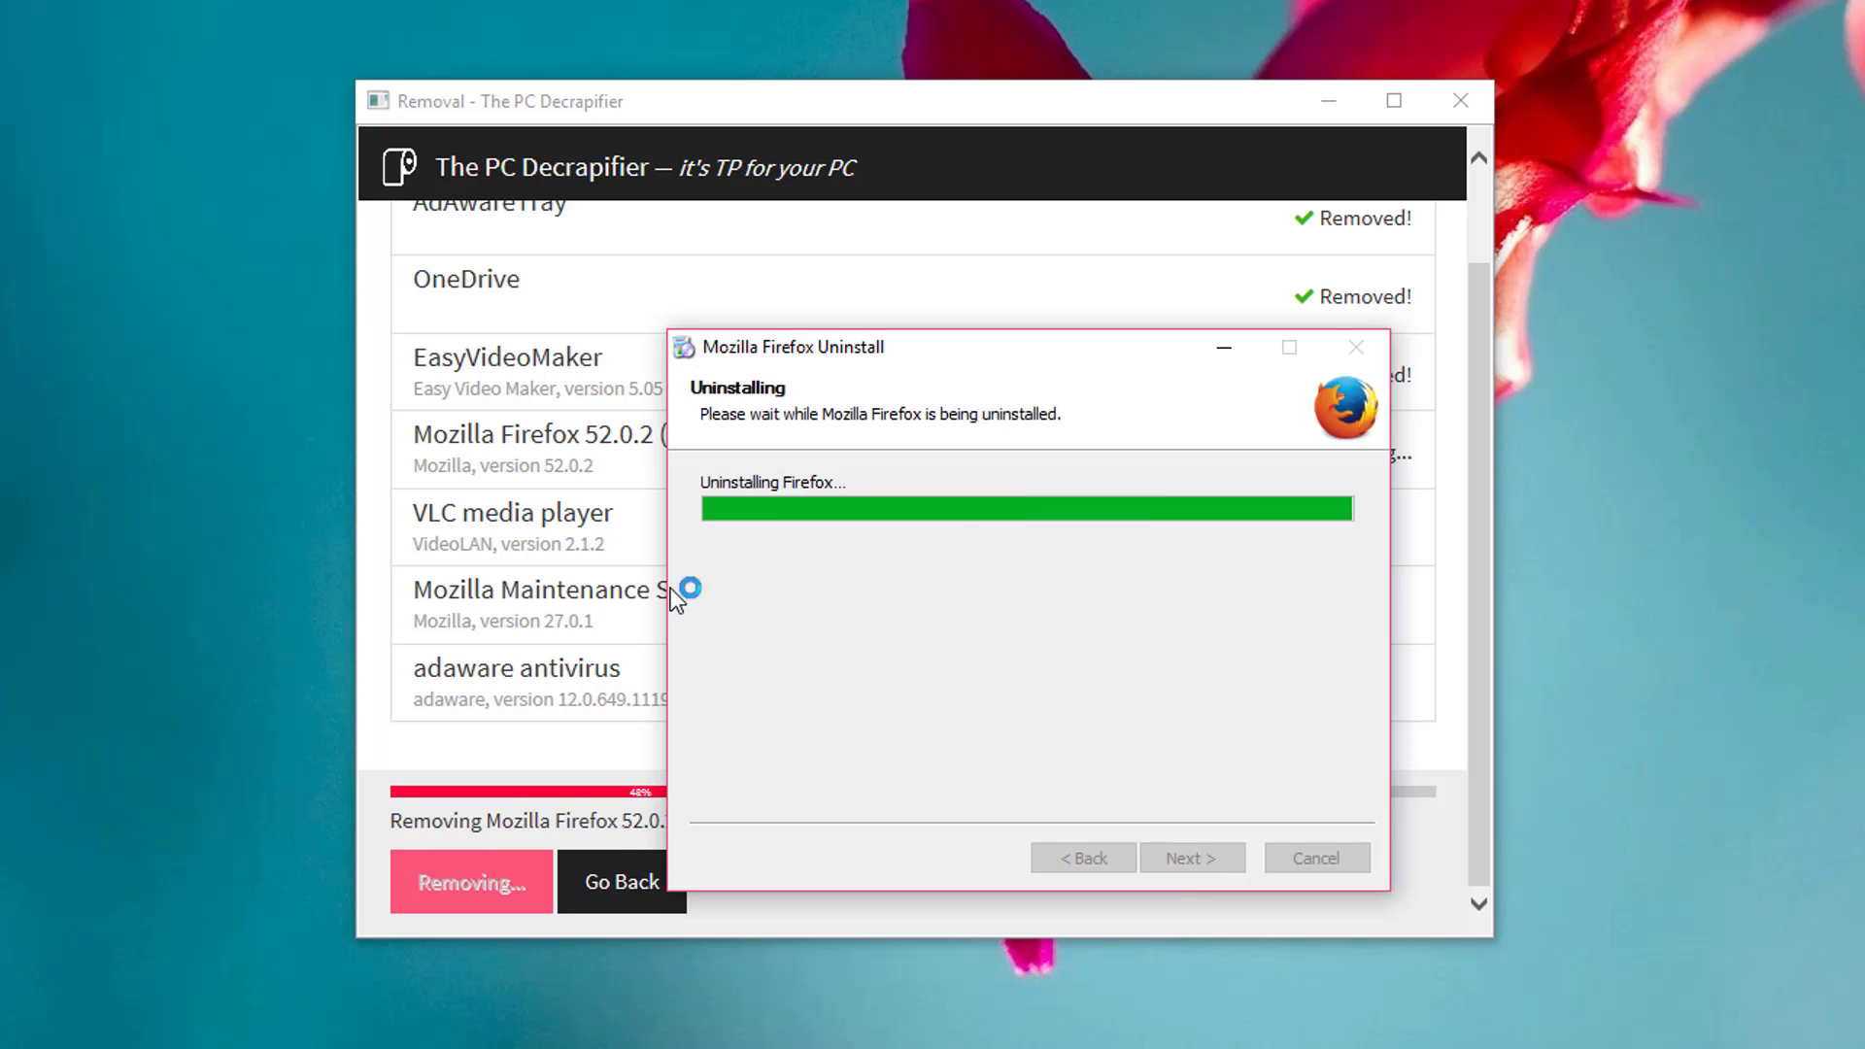
{"action": "left_click", "coordinate": [1203, 860]}
{"action": "left_click", "coordinate": [1228, 861]}
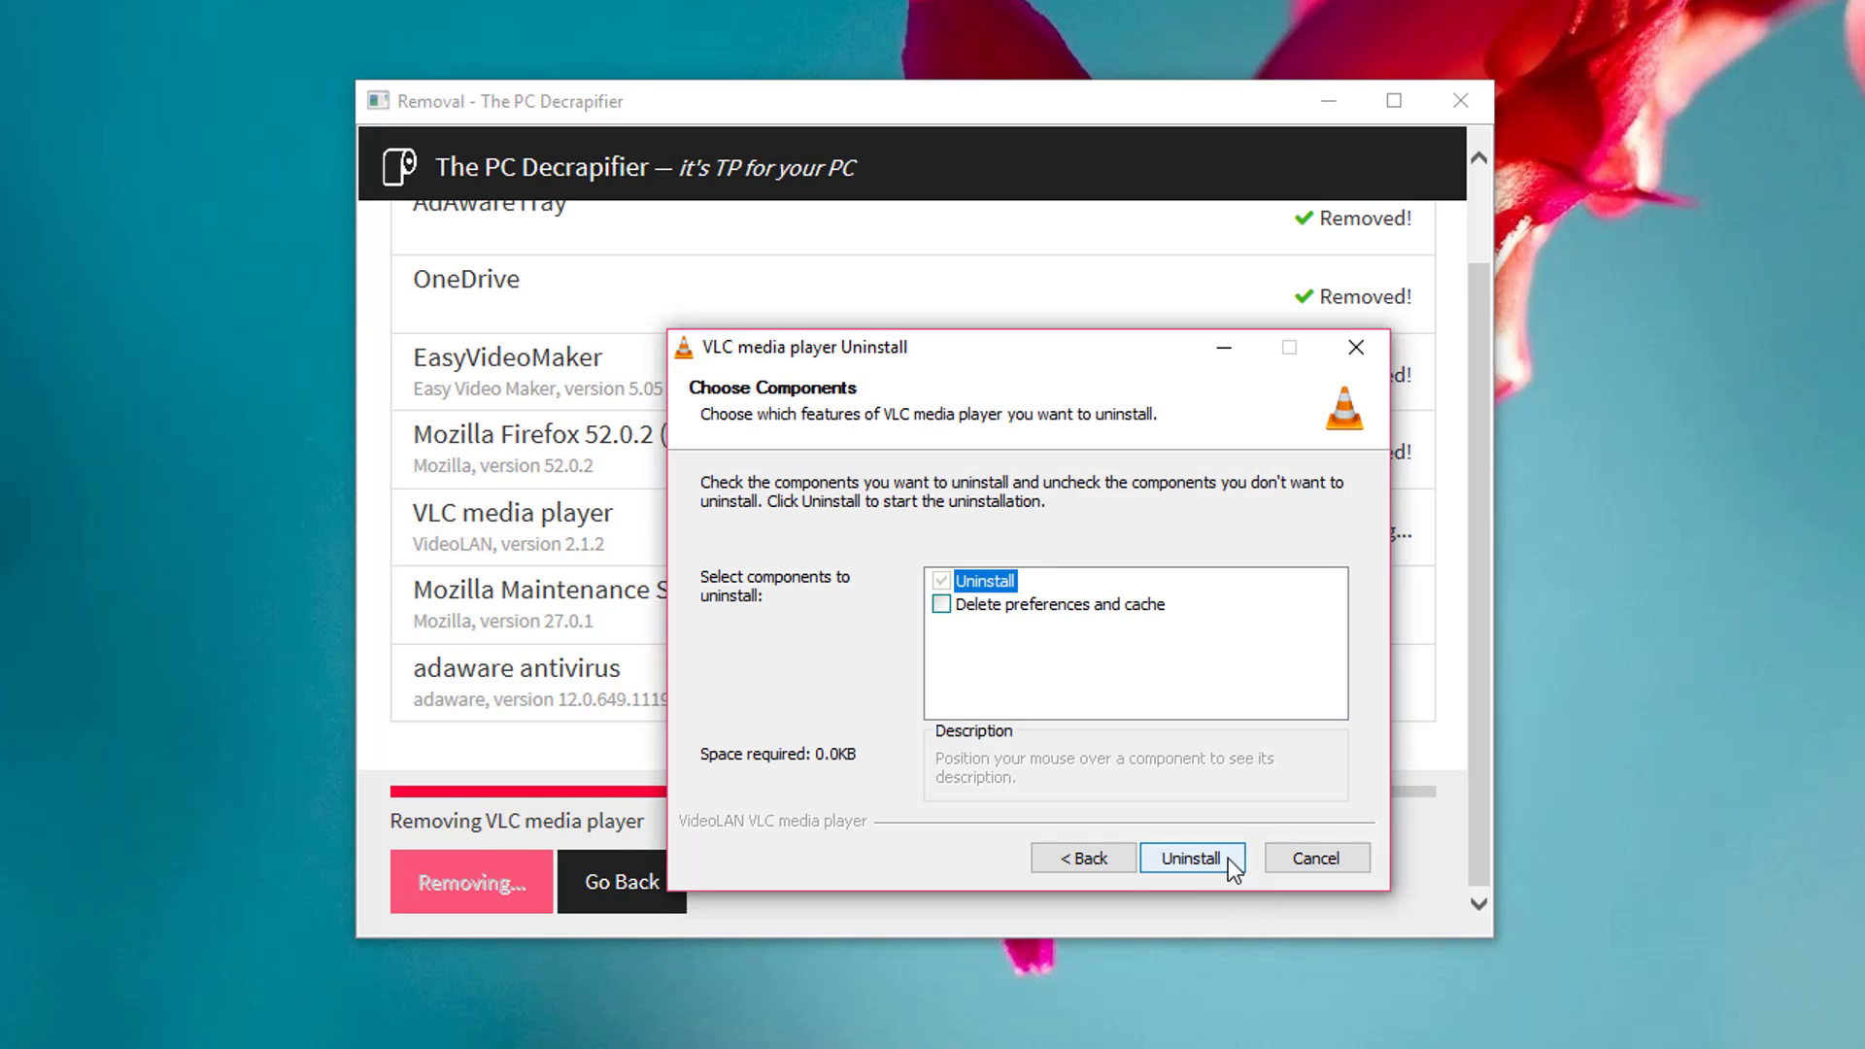
{"action": "left_click", "coordinate": [1221, 867]}
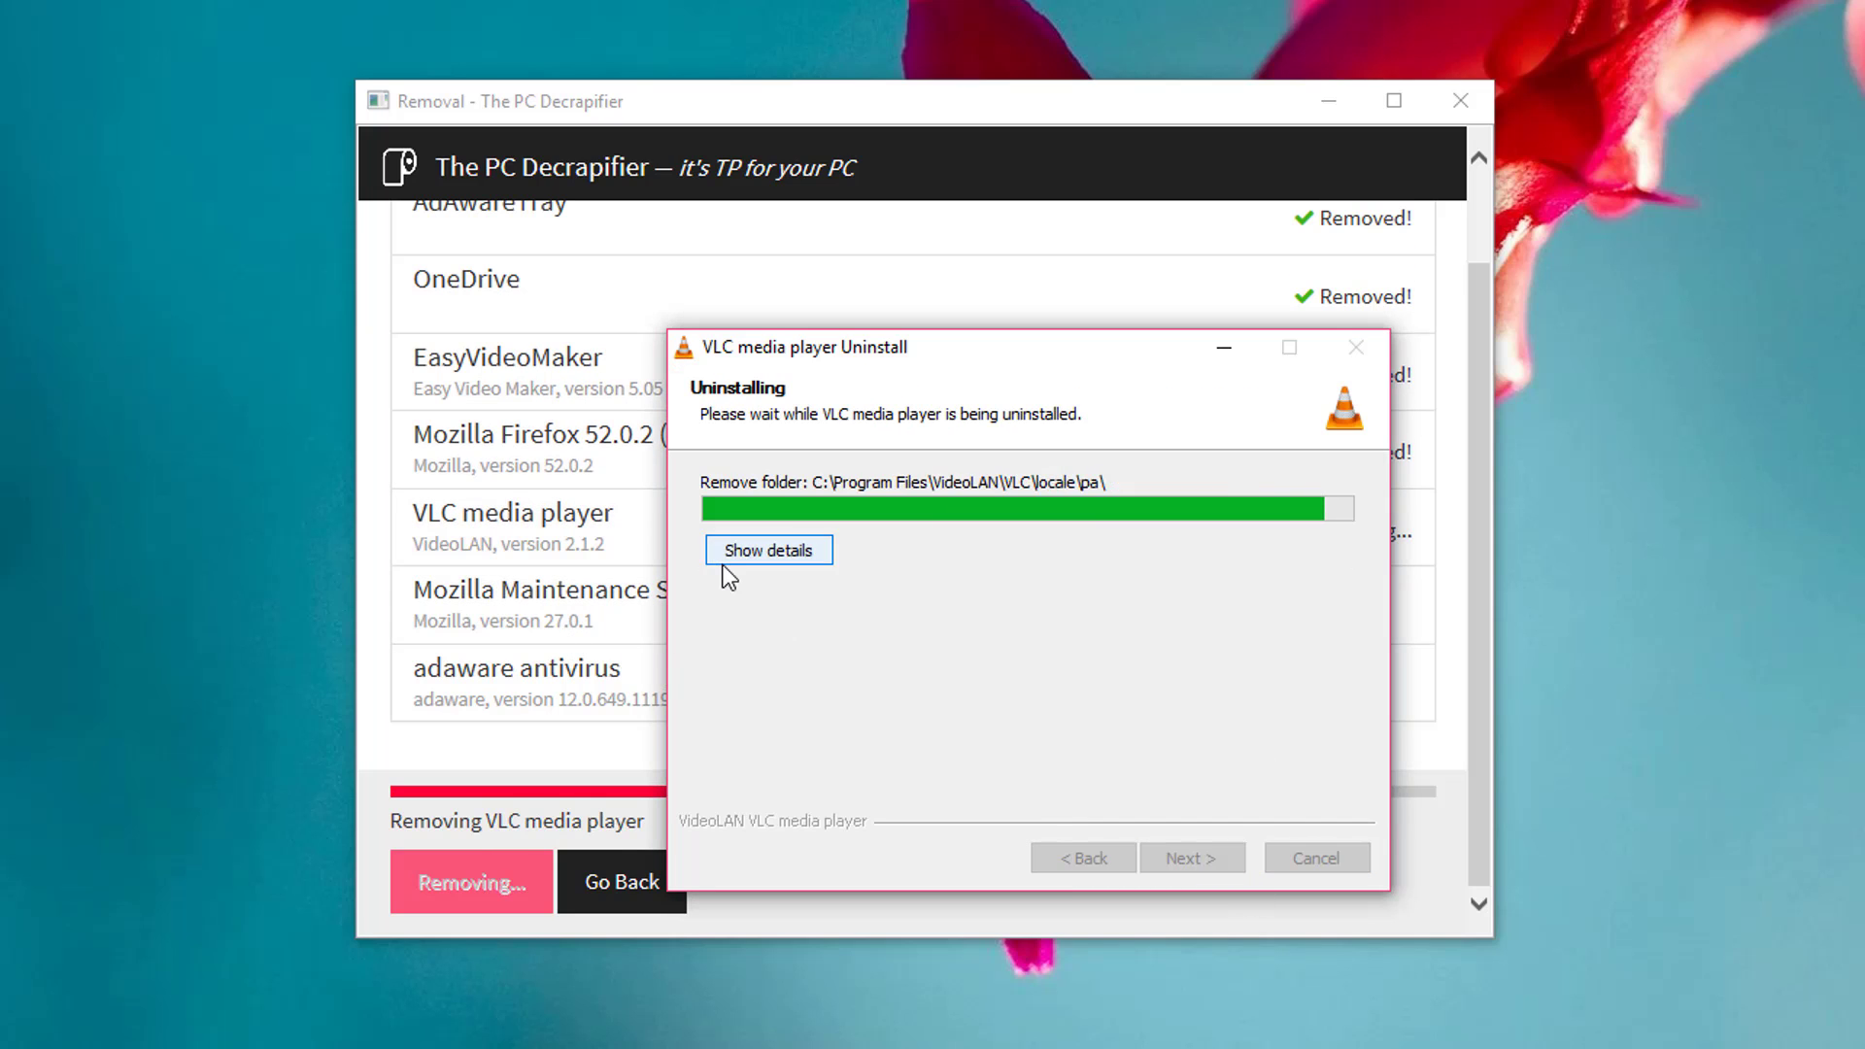
{"action": "left_click", "coordinate": [1232, 866]}
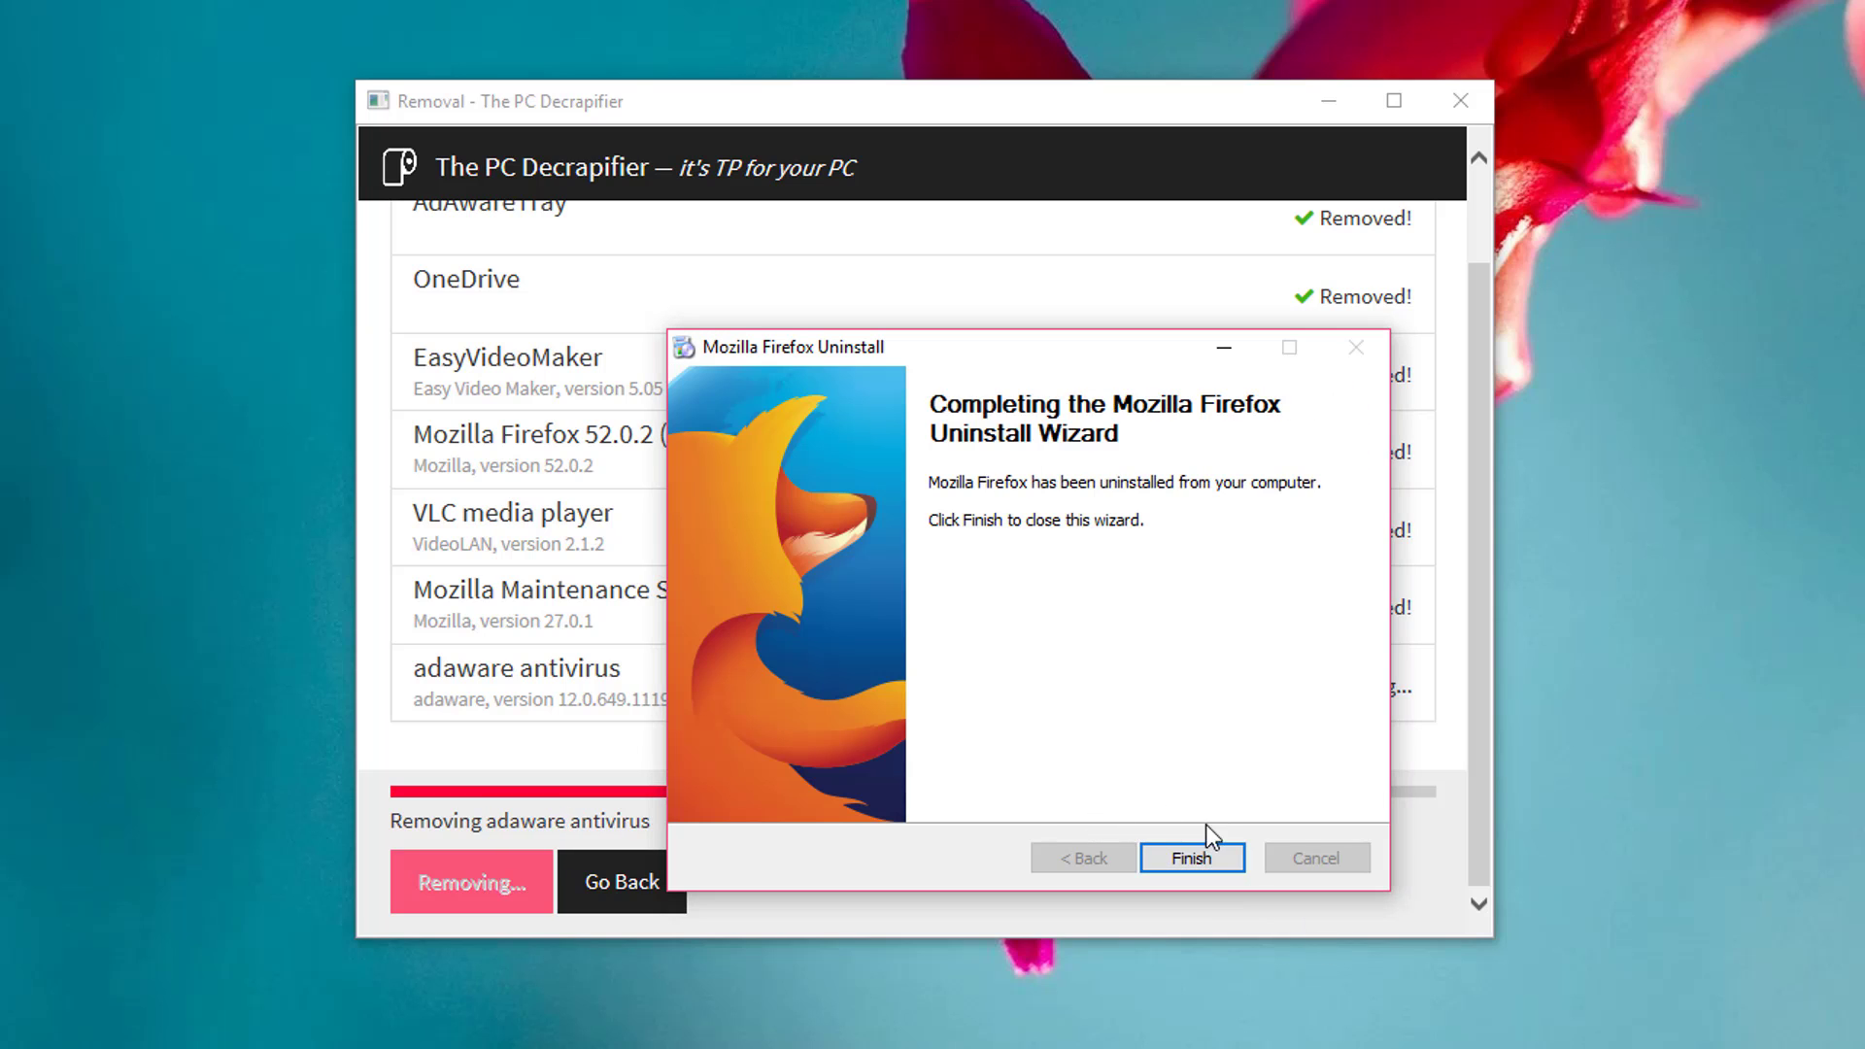
{"action": "left_click", "coordinate": [1193, 858]}
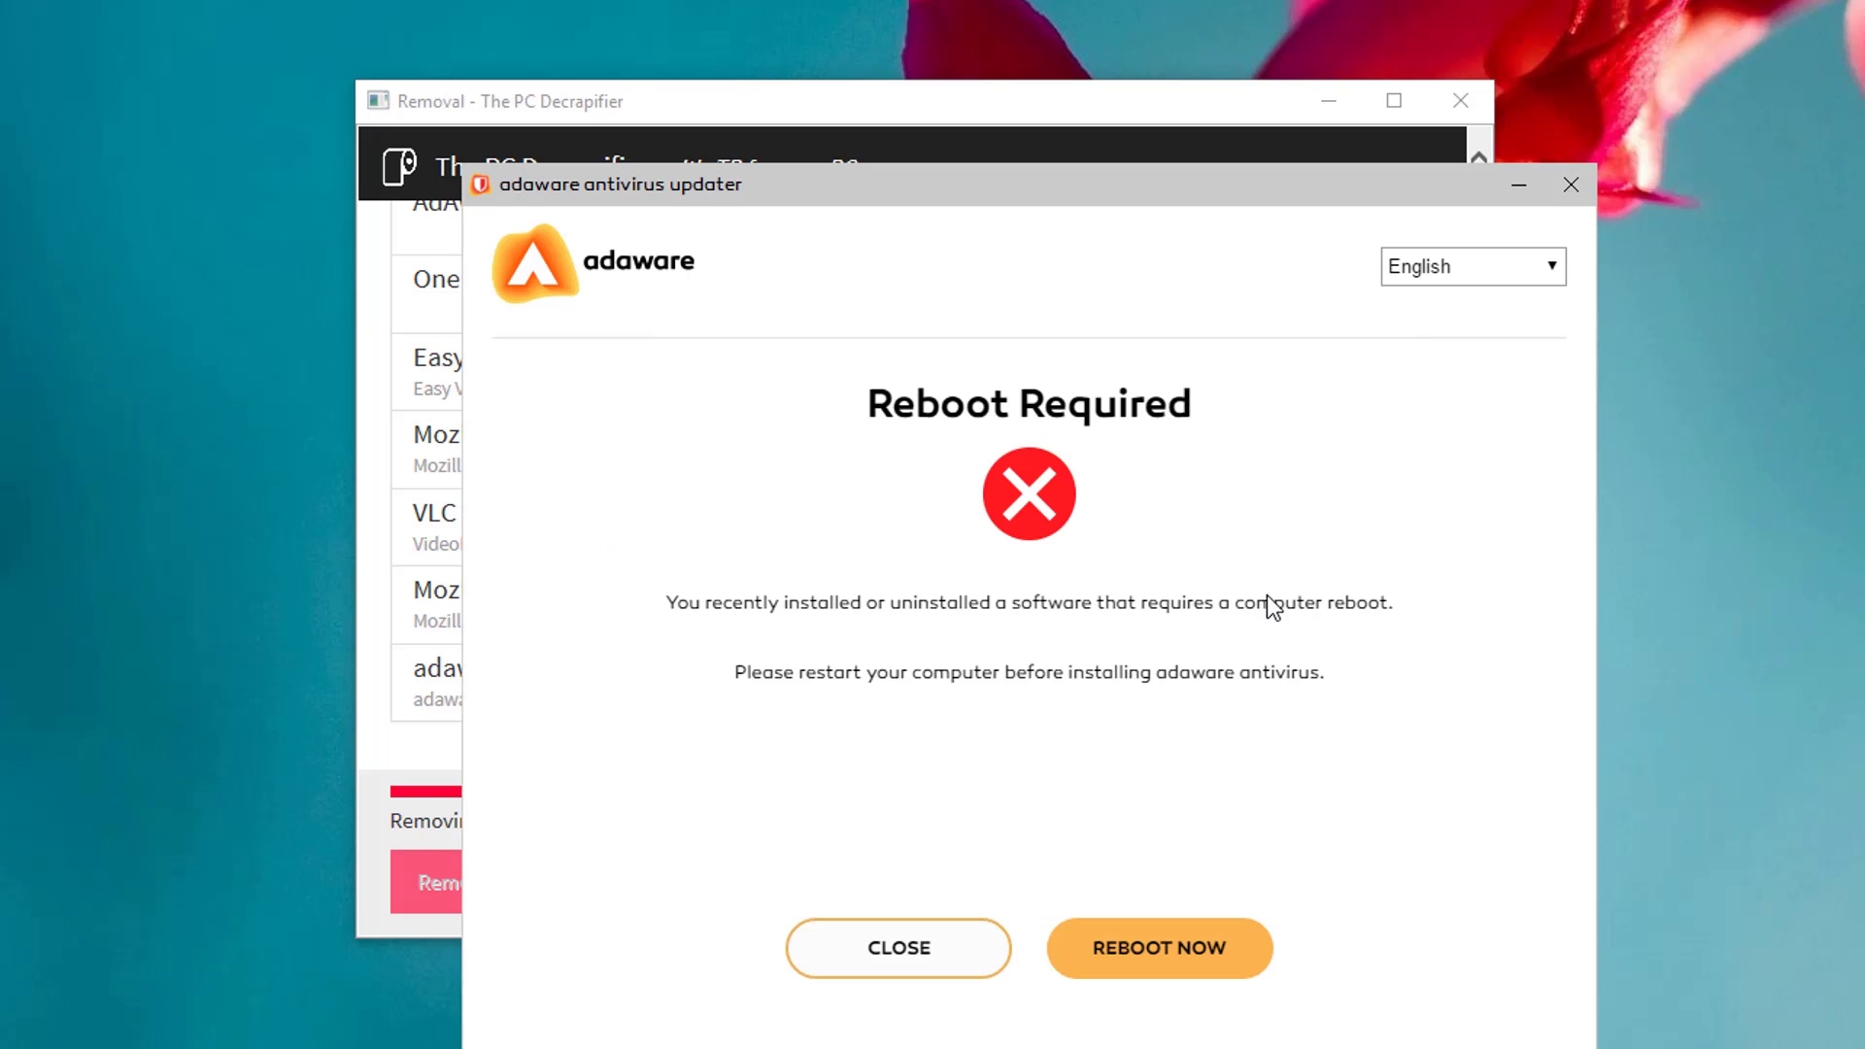
Step: Close the adaware Reboot Required notice and choose Reboot Later
{"action": "left_click", "coordinate": [933, 969]}
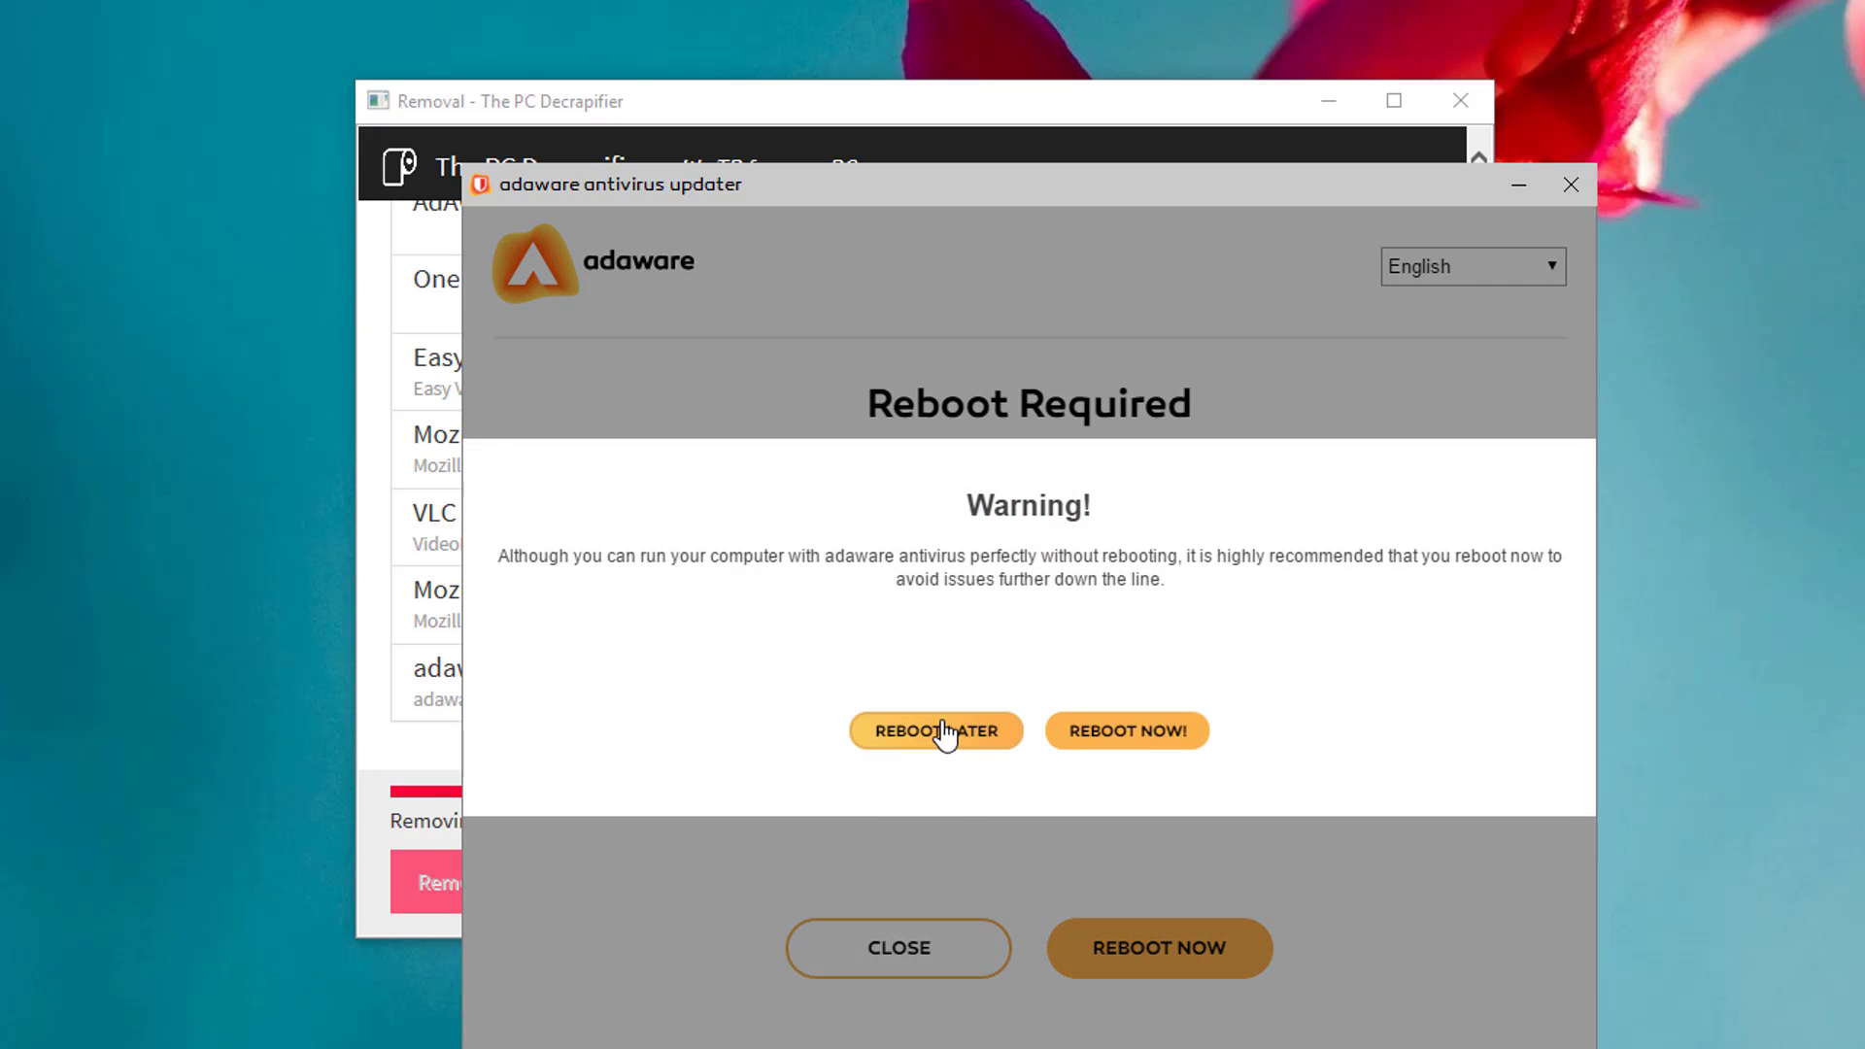
{"action": "left_click", "coordinate": [928, 732]}
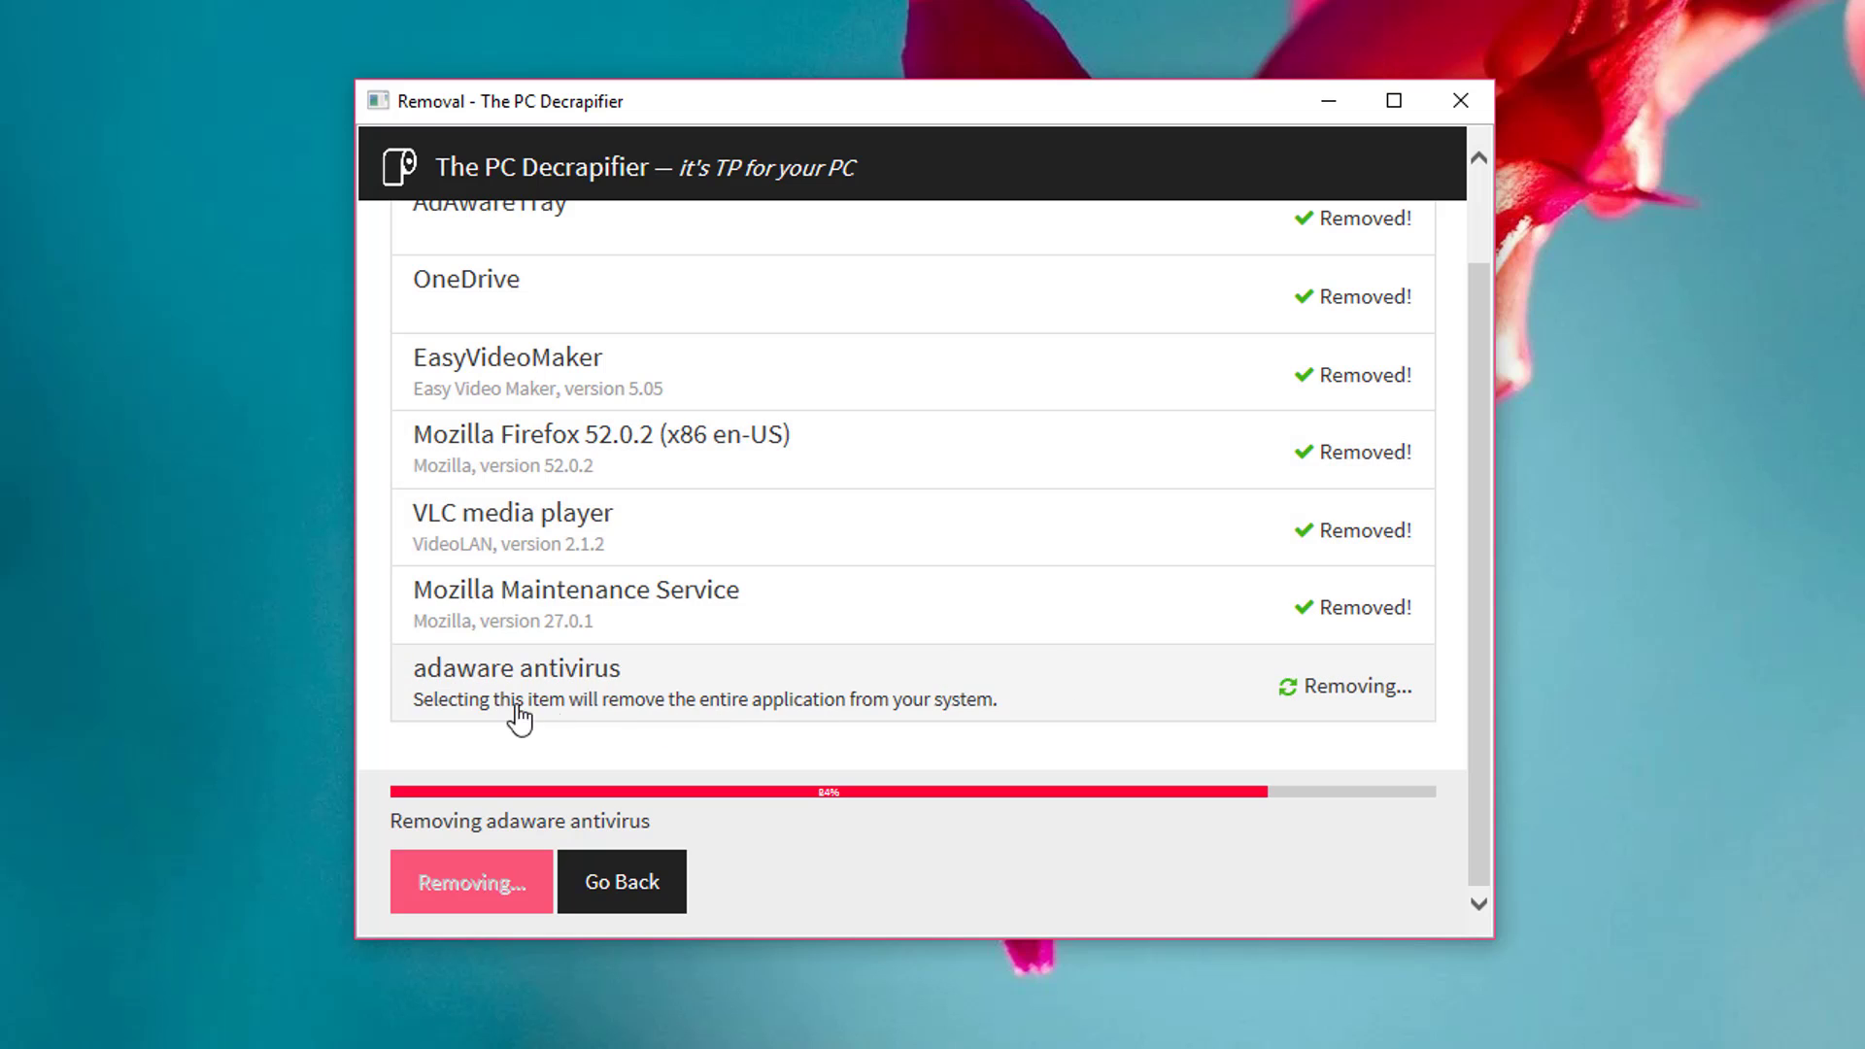
{"action": "mouse_move", "coordinate": [706, 573]}
{"action": "scroll", "coordinate": [904, 529], "scroll_direction": "up", "scroll_amount": 2}
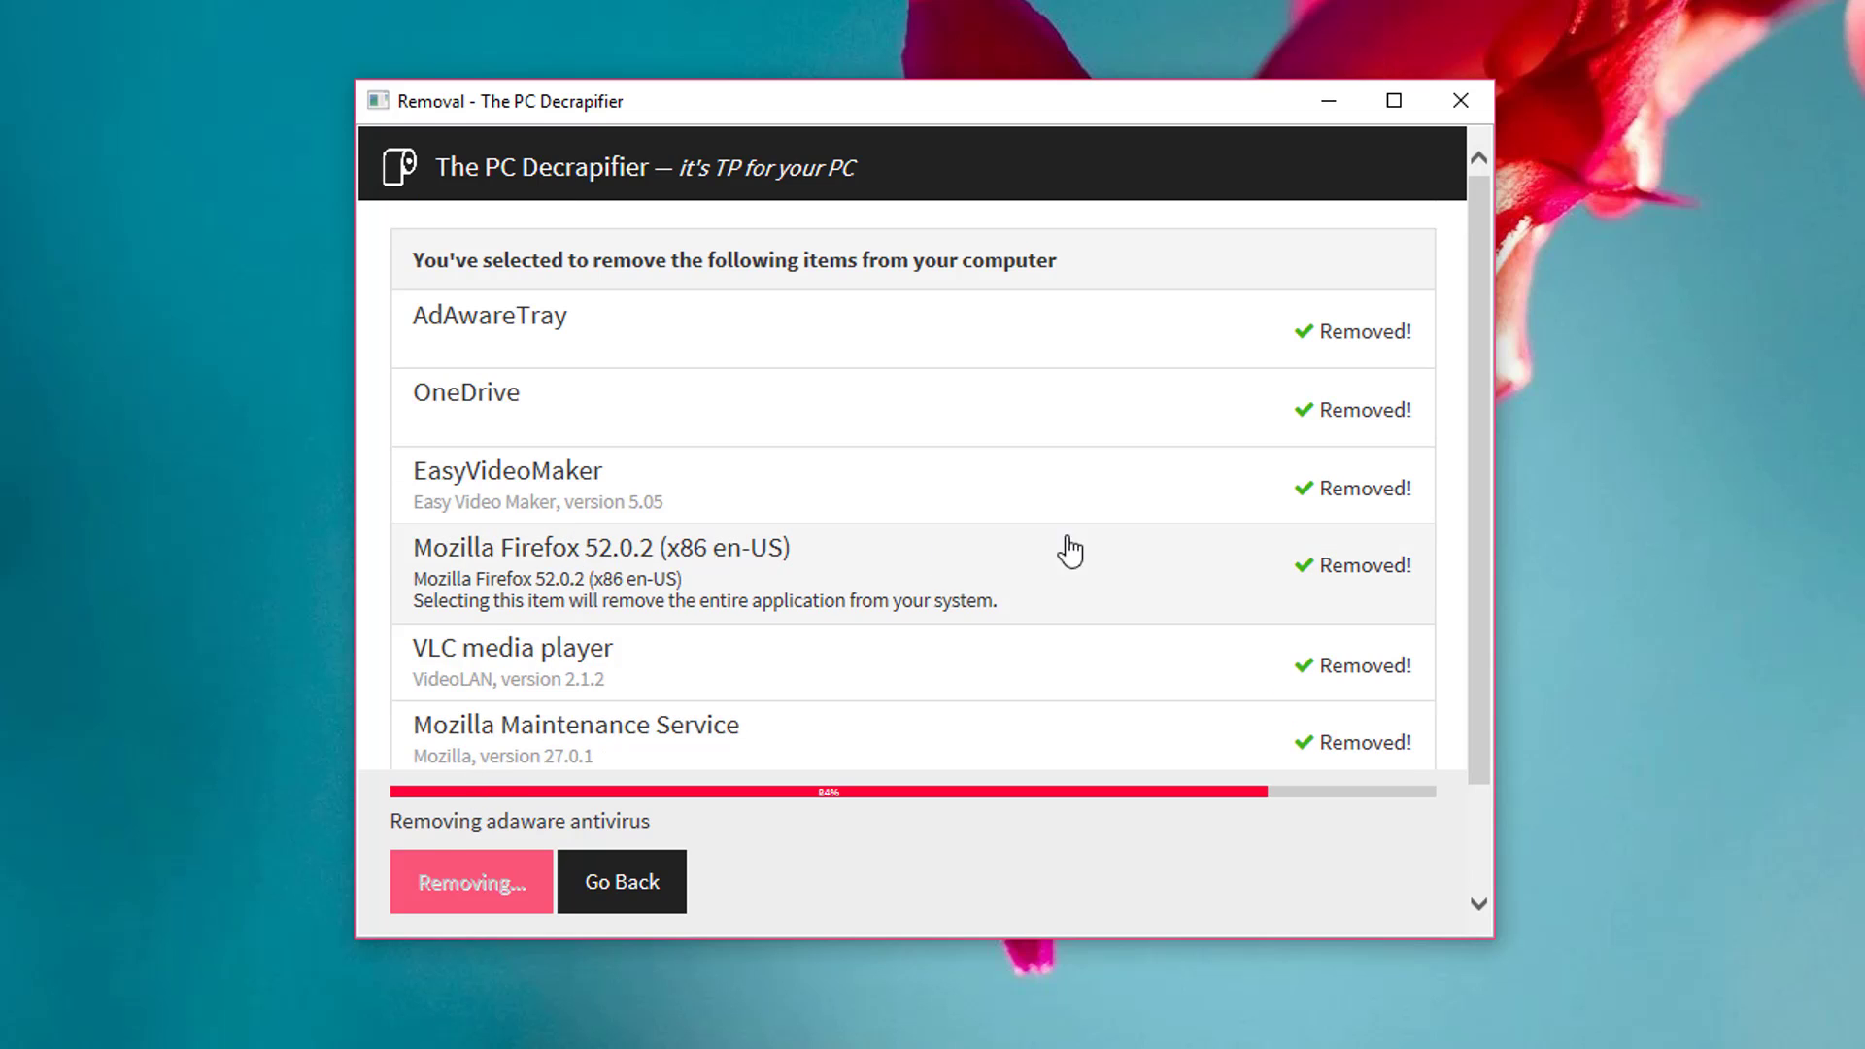
{"action": "scroll", "coordinate": [1260, 462], "scroll_direction": "down", "scroll_amount": 2}
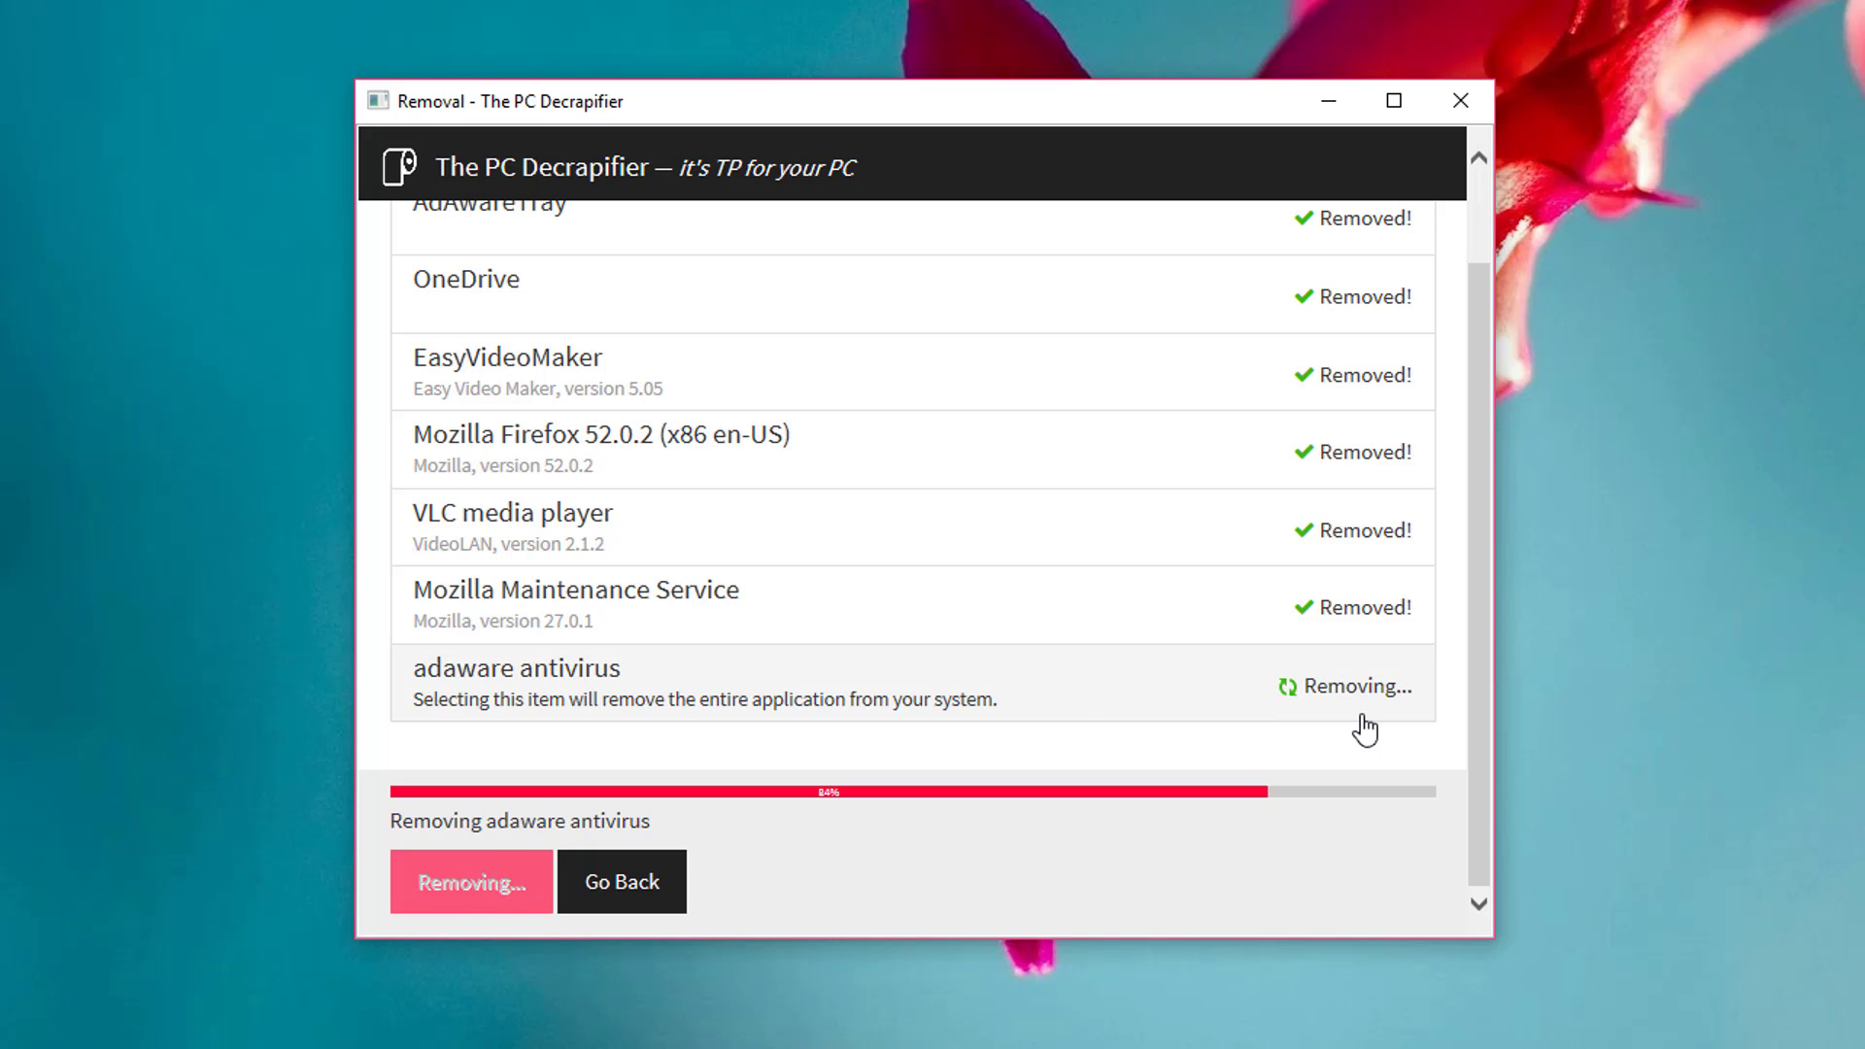
Step: Skip the stalled adaware antivirus removal so the PC Decrapifier batch can finish
{"action": "left_click", "coordinate": [1296, 699]}
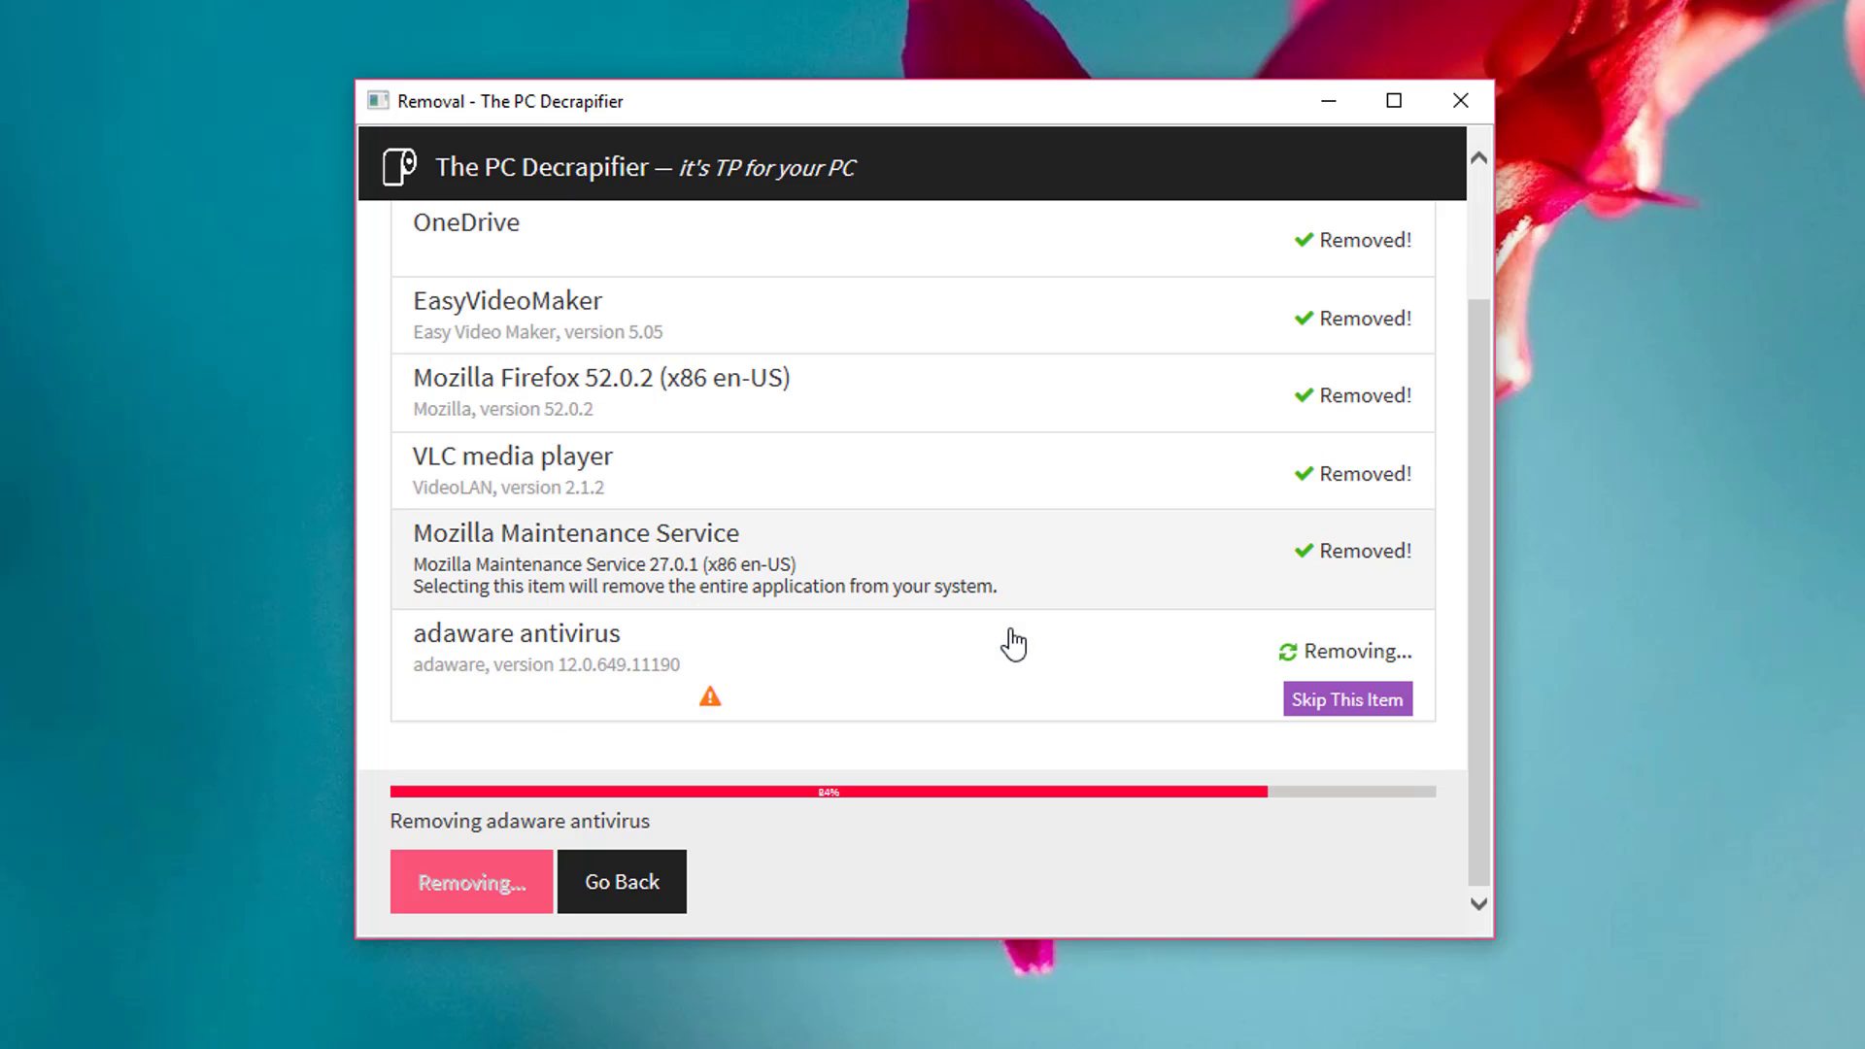
{"action": "left_click", "coordinate": [1320, 741]}
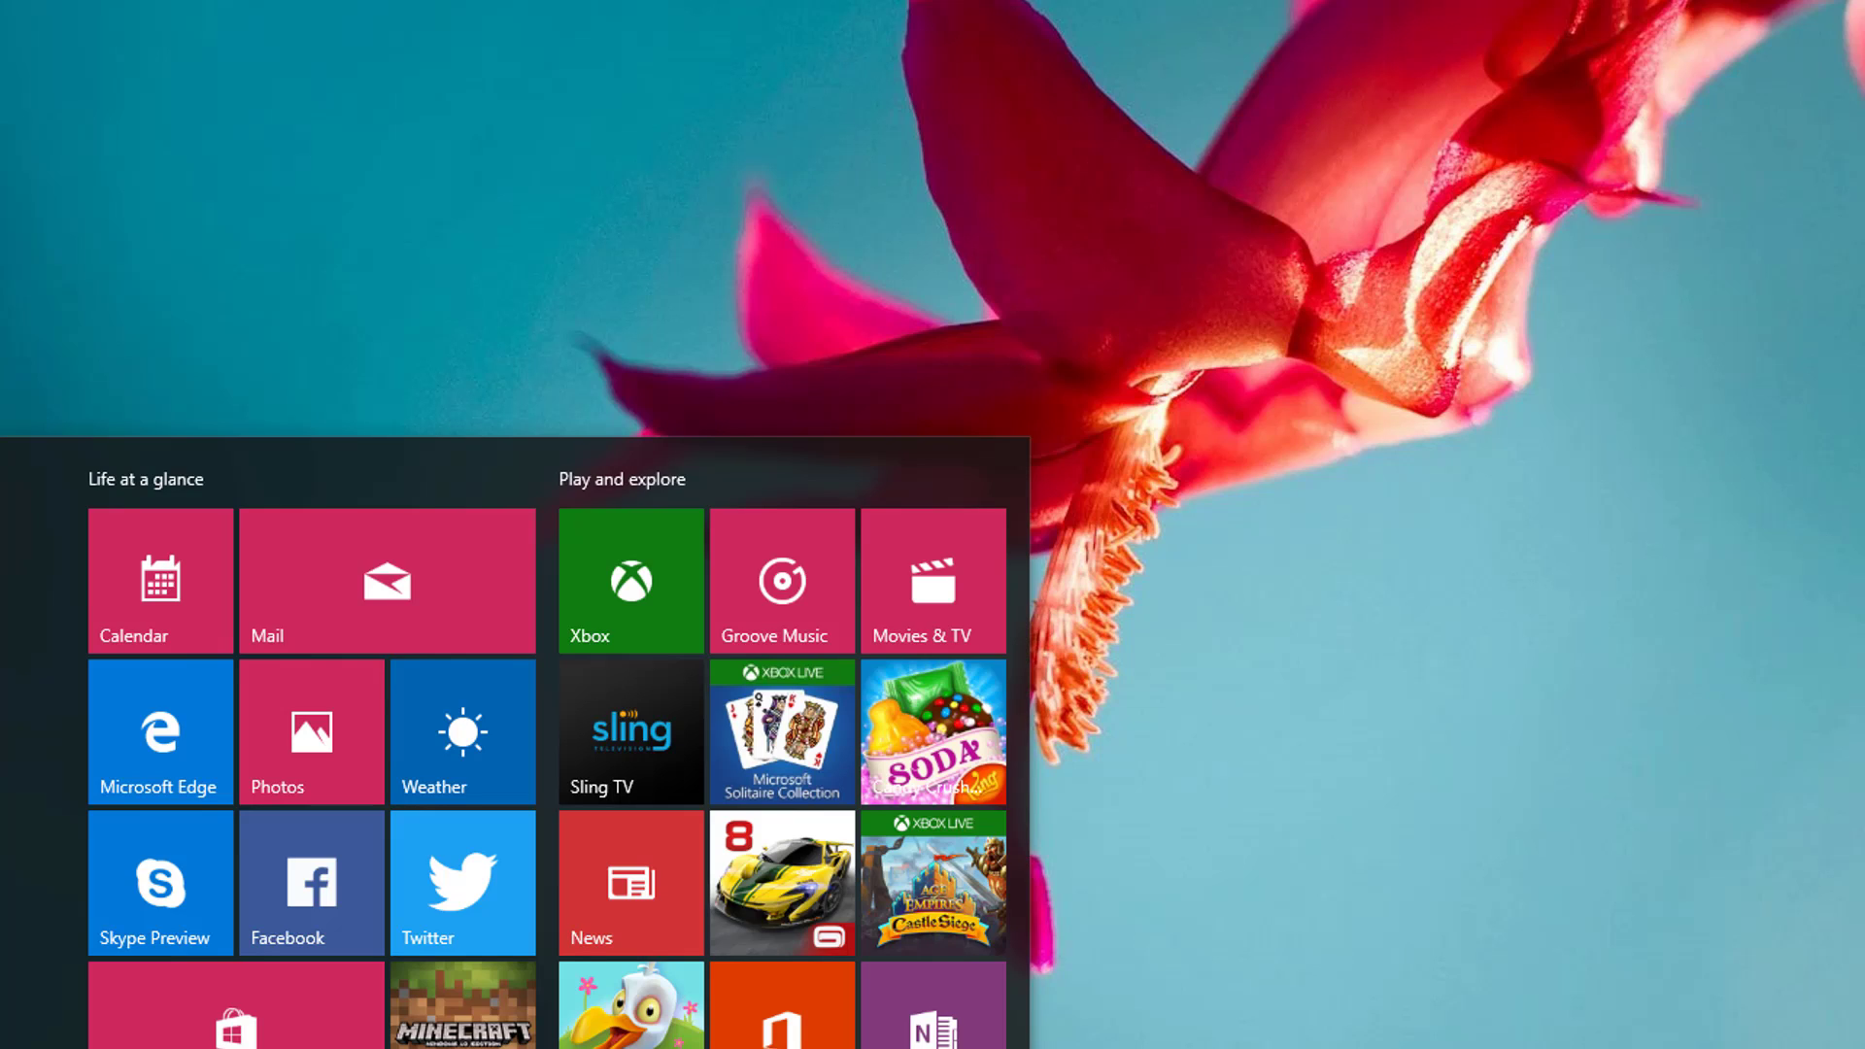
Step: Open Control Panel's installed-programs list, select Microsoft OneDrive and approve its uninstall prompt
{"action": "left_click", "coordinate": [312, 903]}
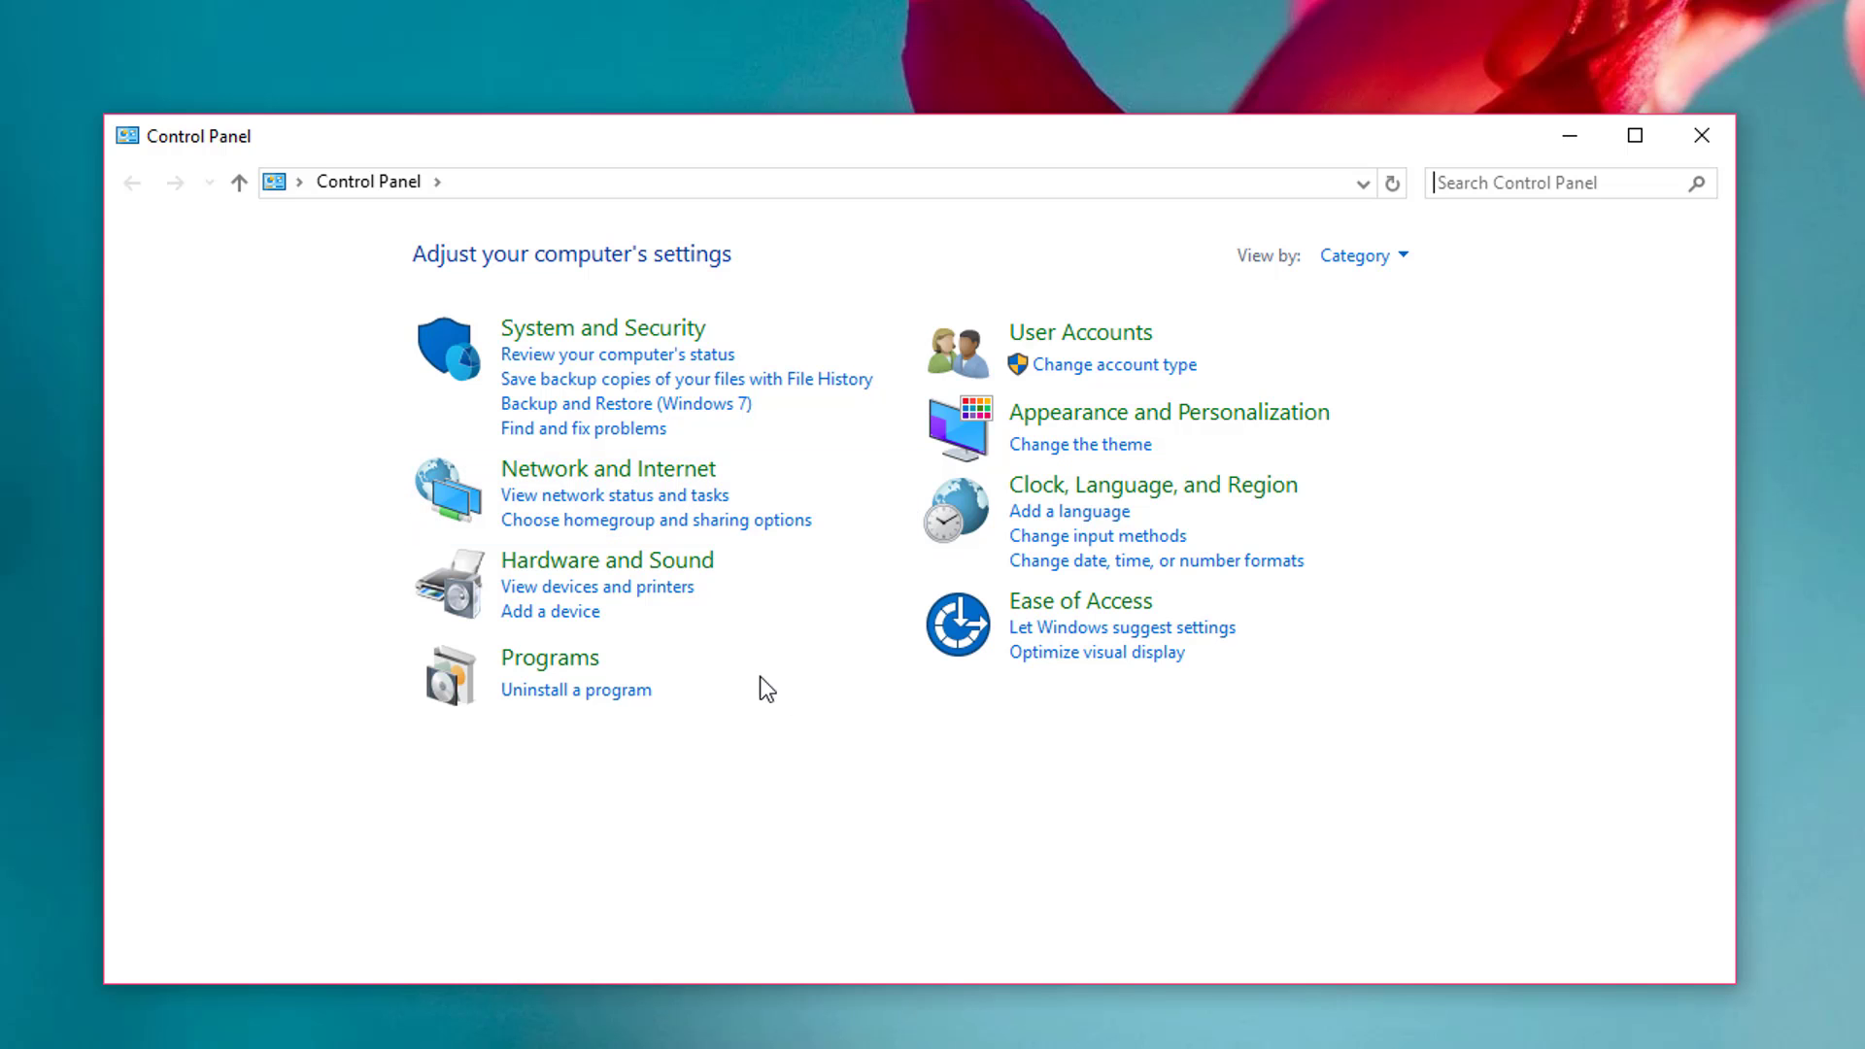
{"action": "left_click", "coordinate": [627, 706]}
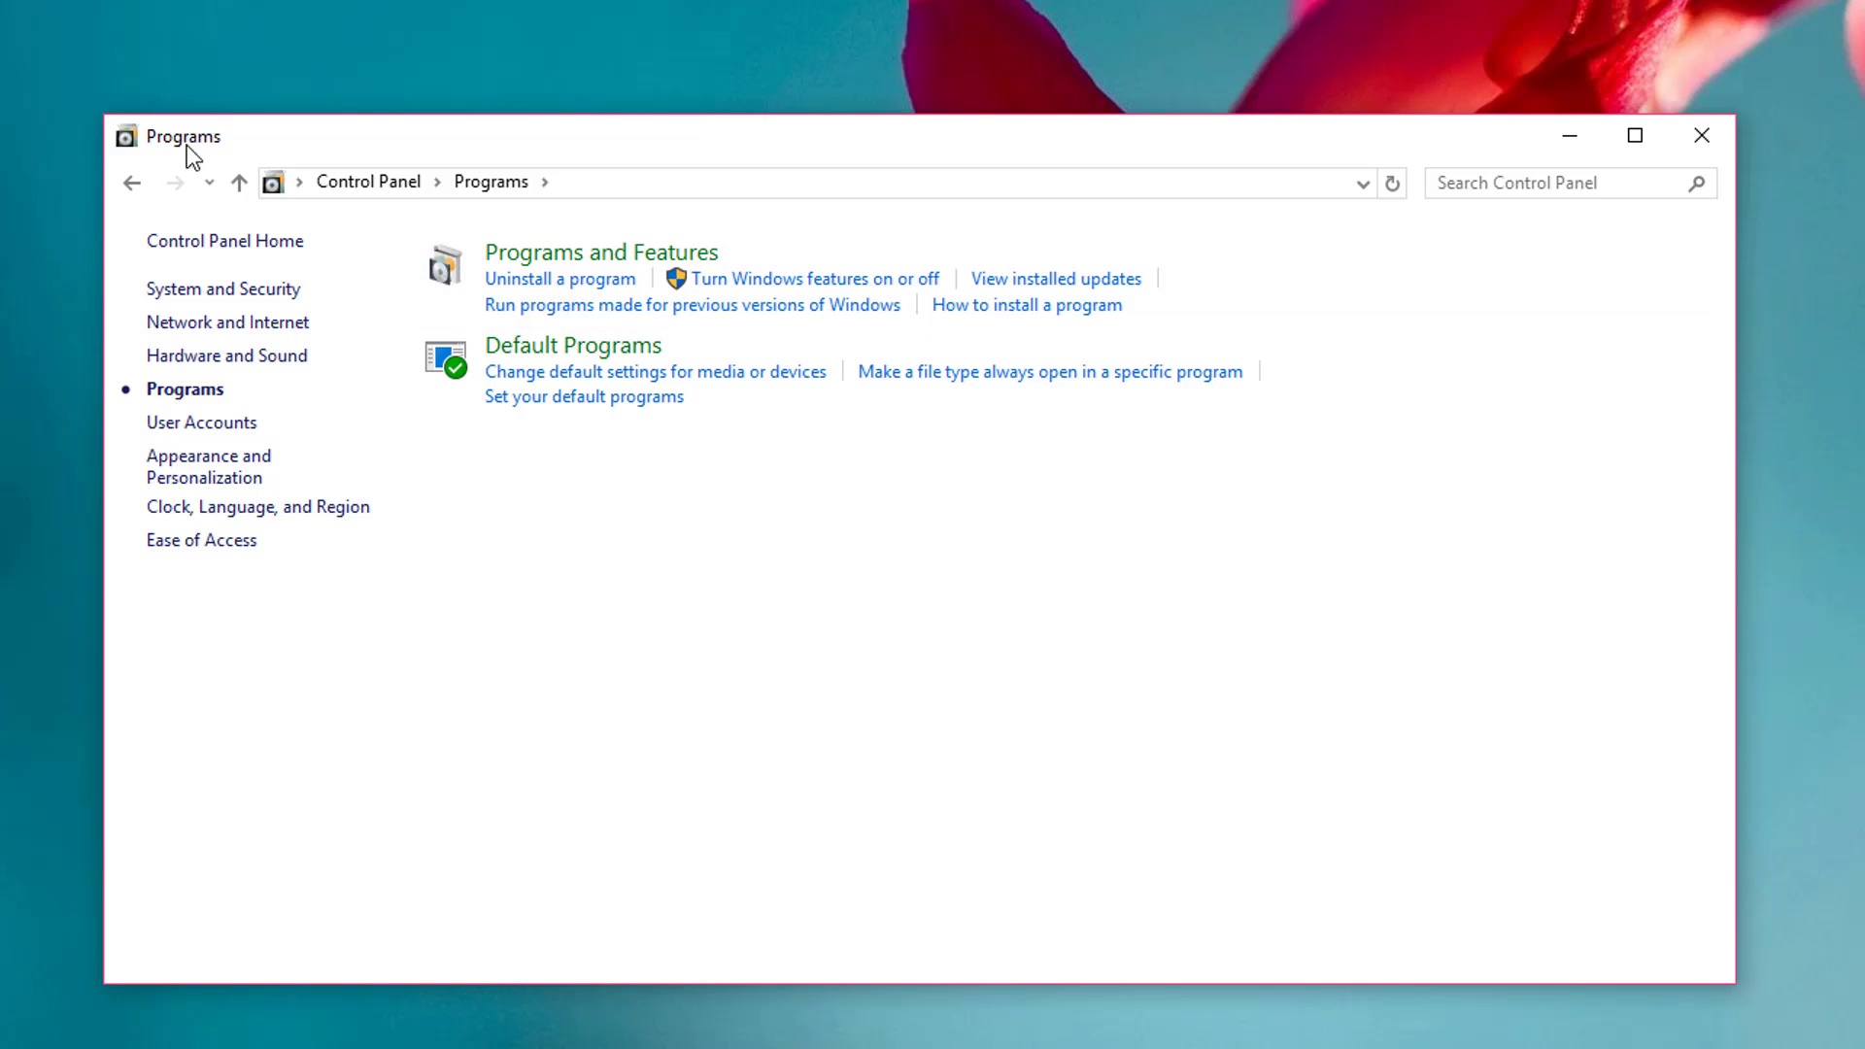
{"action": "left_click", "coordinate": [131, 182]}
{"action": "left_click", "coordinate": [548, 694]}
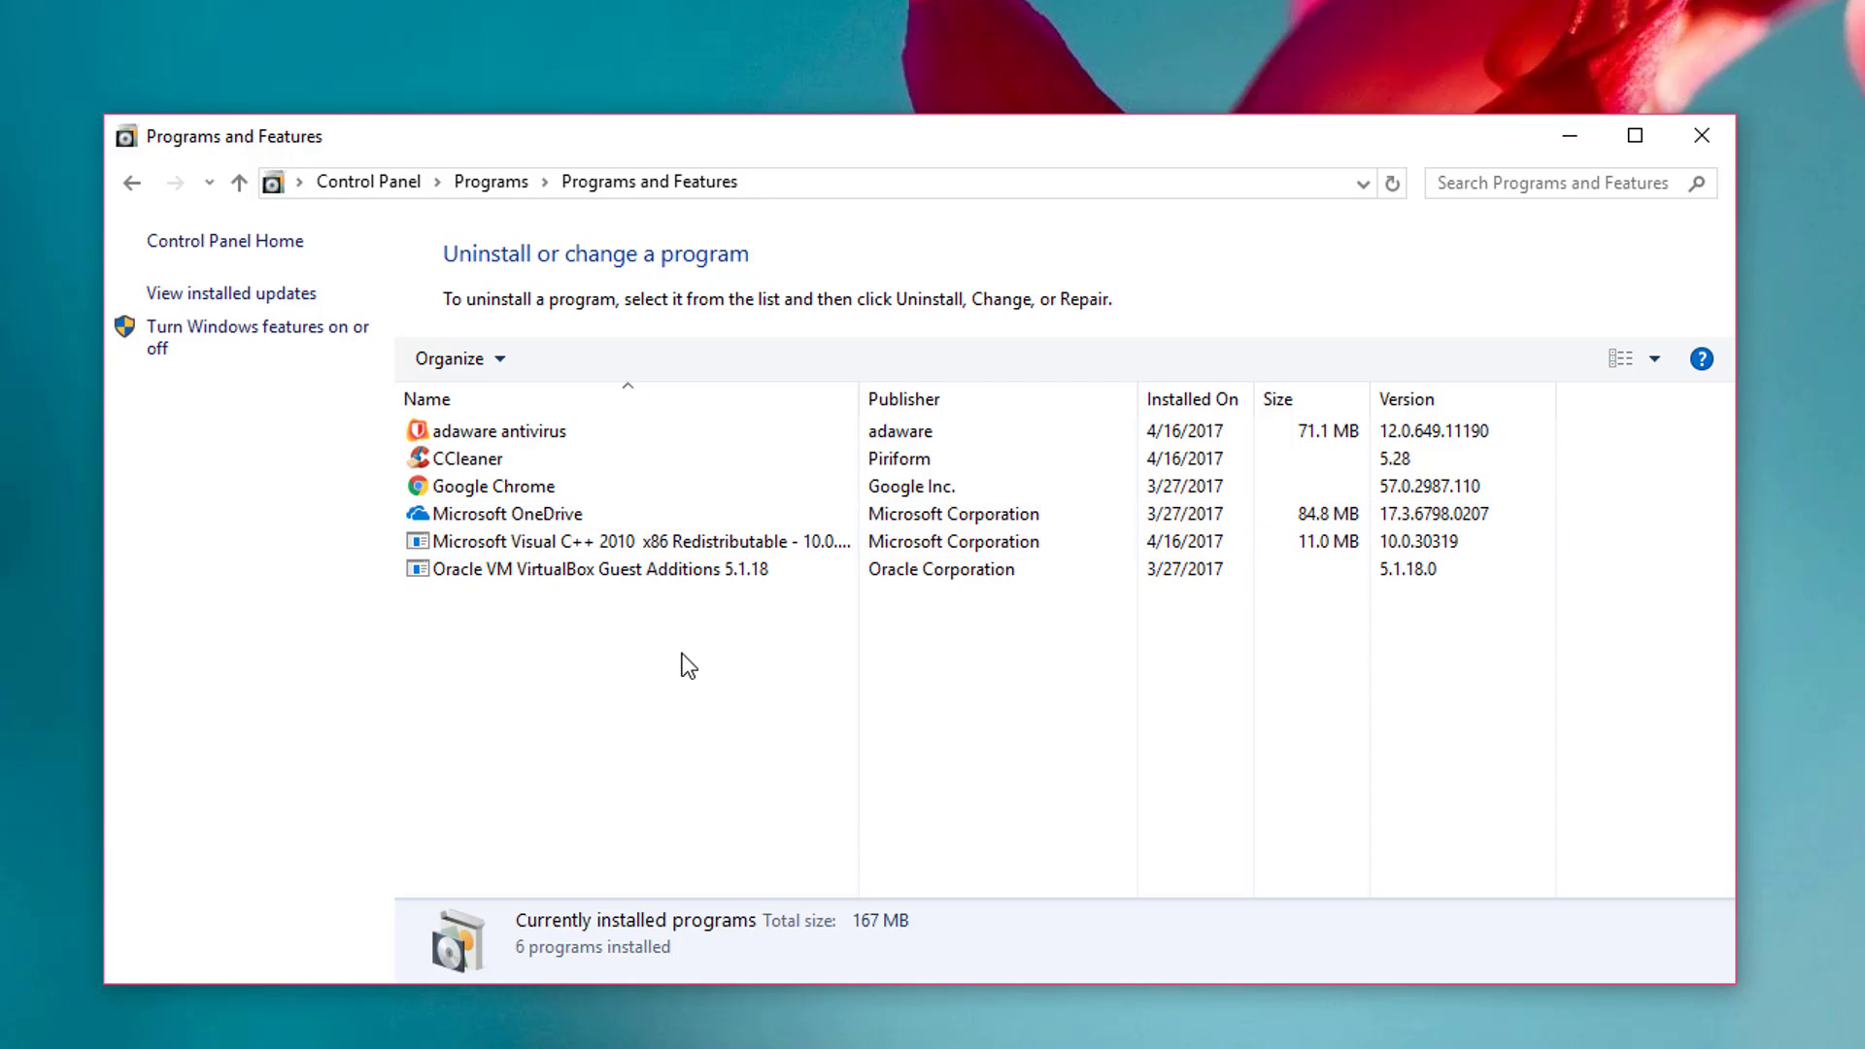
{"action": "left_click", "coordinate": [562, 521]}
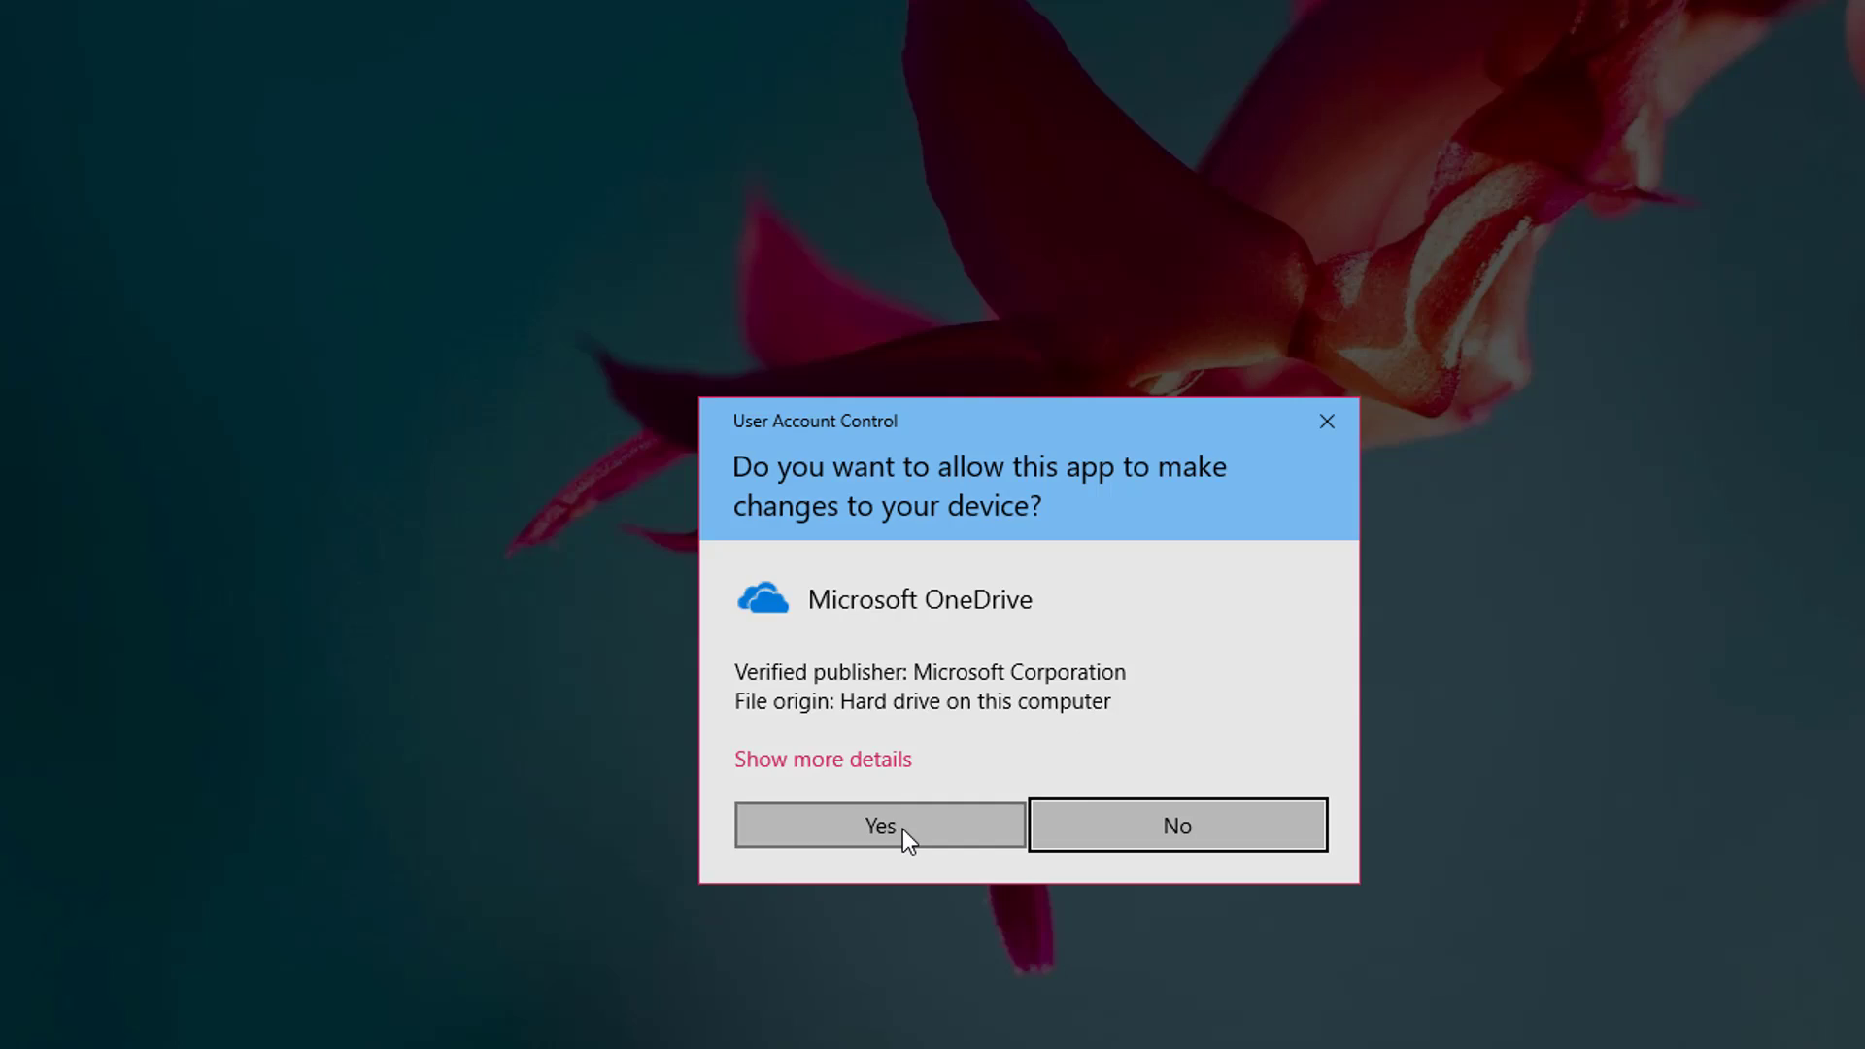
{"action": "left_click", "coordinate": [902, 829]}
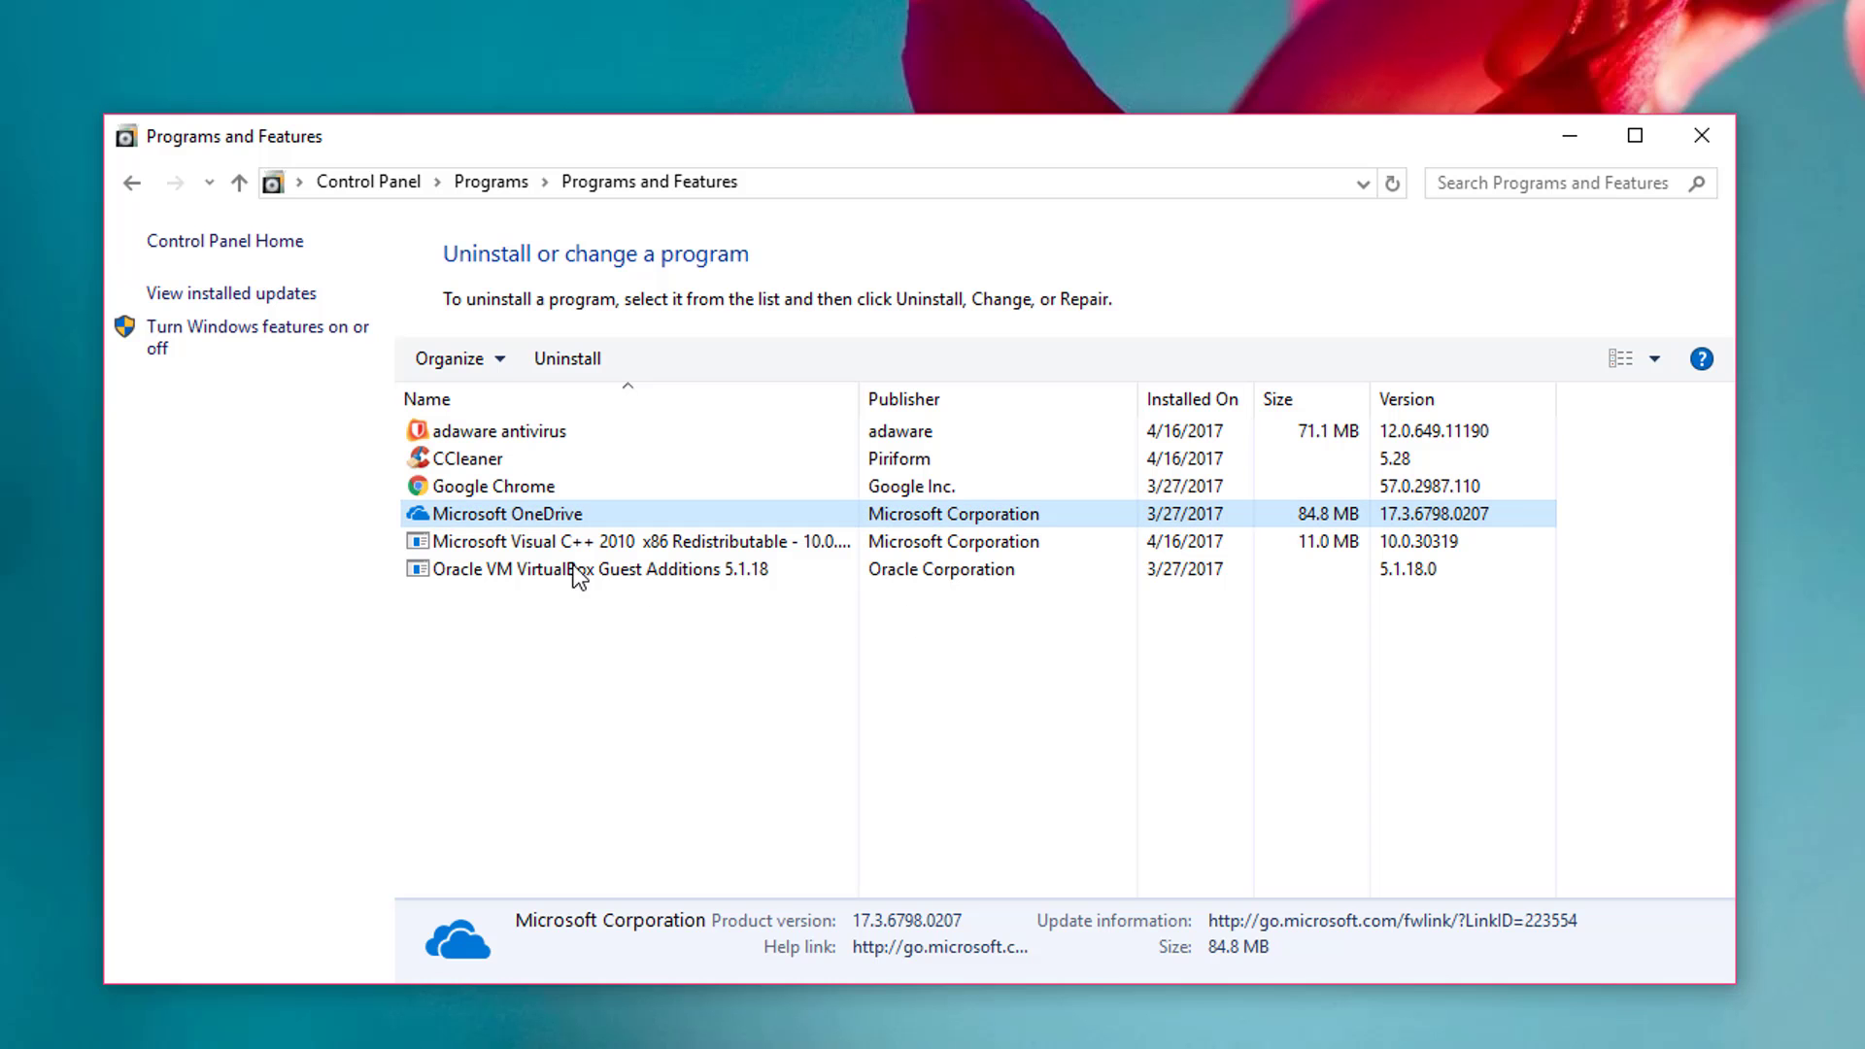